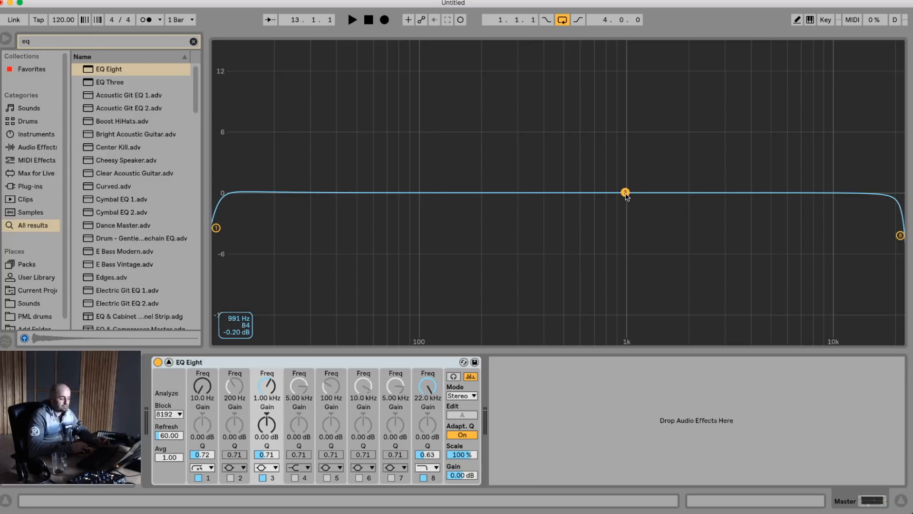
Shape band 3 of the master's EQ Eight into a narrow bell at about 49.6 Hz with Q 3.60 and about -3.15 dB gain.
{"action": "left_click_drag", "start_coordinate": [625, 192], "coordinate": [358, 171]}
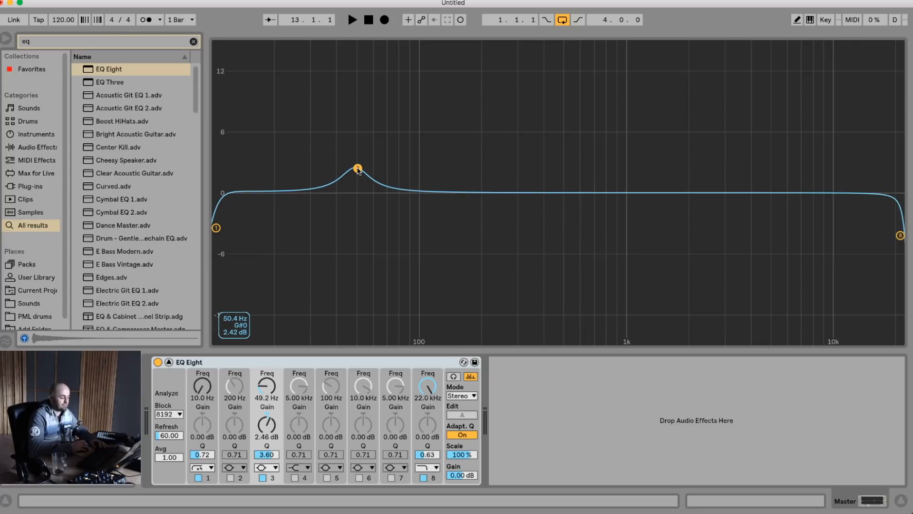
{"action": "left_click_drag", "start_coordinate": [422, 133], "coordinate": [331, 223]}
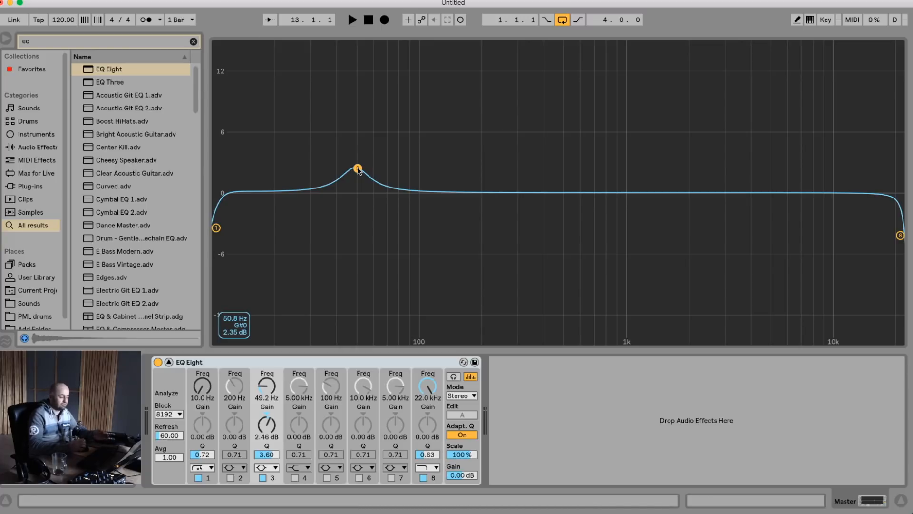
{"action": "left_click", "coordinate": [358, 169]}
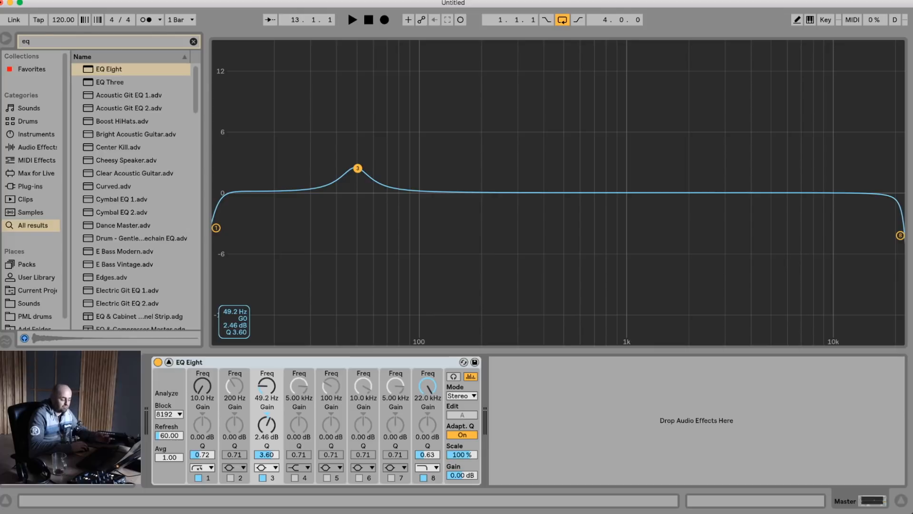
{"action": "left_click_drag", "start_coordinate": [357, 168], "coordinate": [358, 224]}
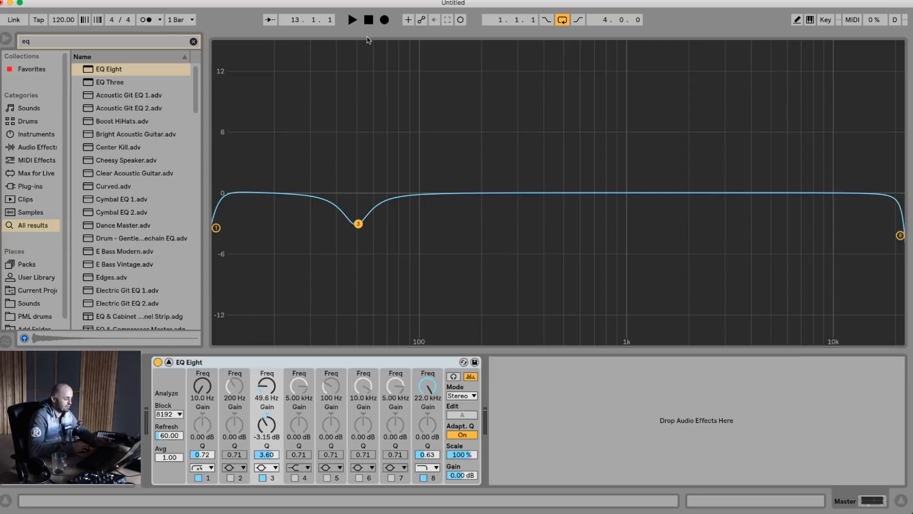
Delete the EQ Eight from the master channel and select the first Drum Rack track.
{"action": "left_click", "coordinate": [233, 361]}
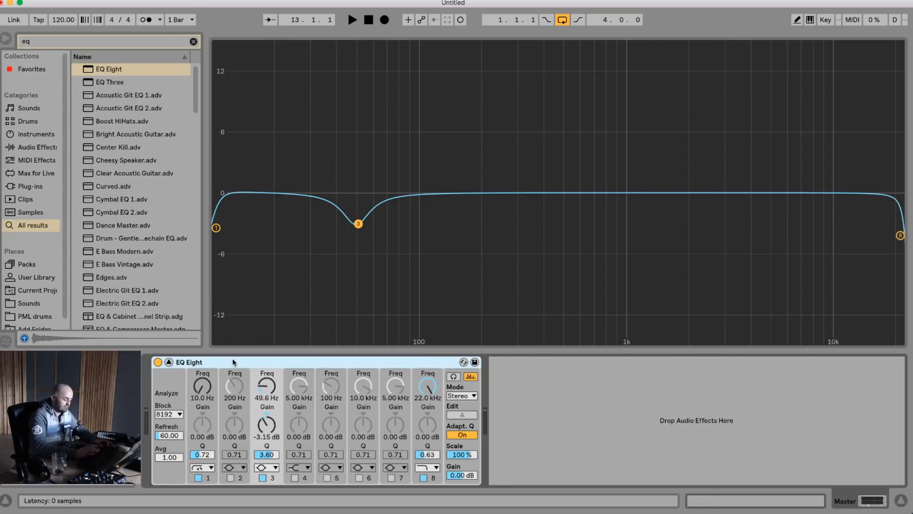
{"action": "key", "text": "Delete"}
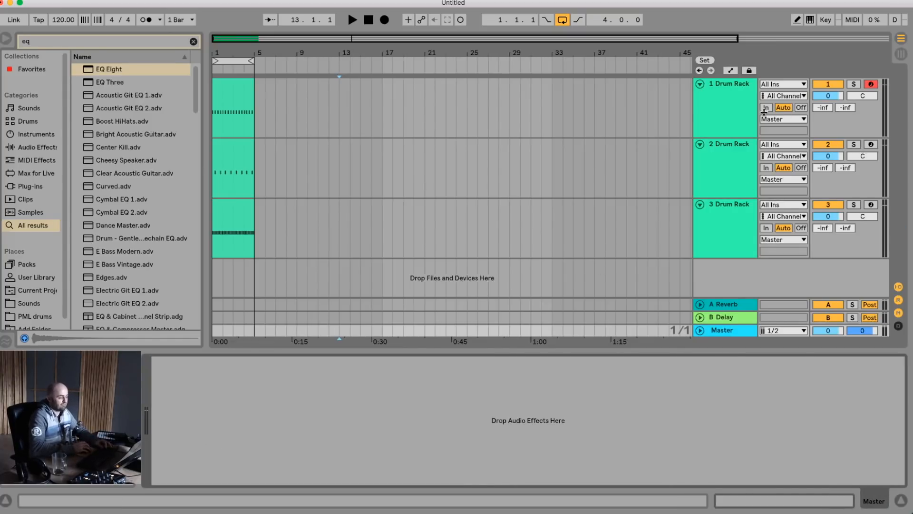
{"action": "left_click", "coordinate": [731, 111]}
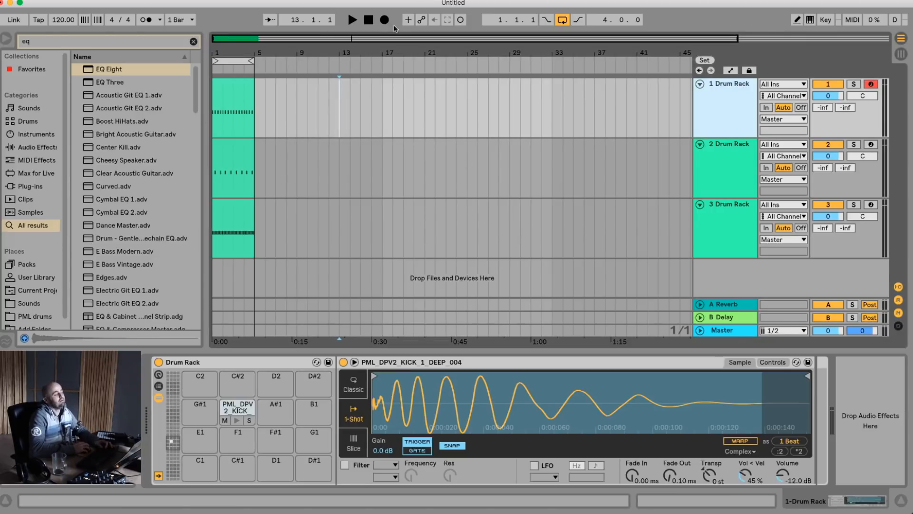
Play the drum loop from the start of the arrangement and stop it after listening.
{"action": "left_click", "coordinate": [367, 21]}
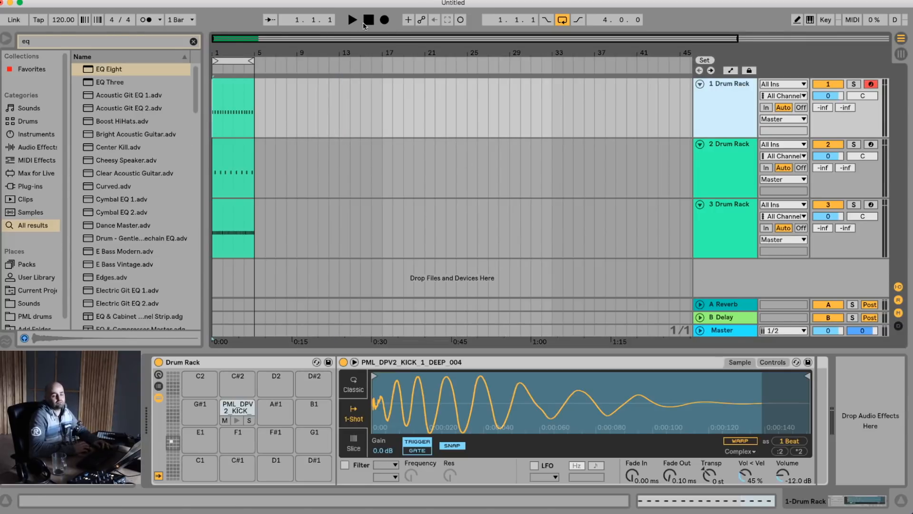
{"action": "left_click", "coordinate": [352, 21]}
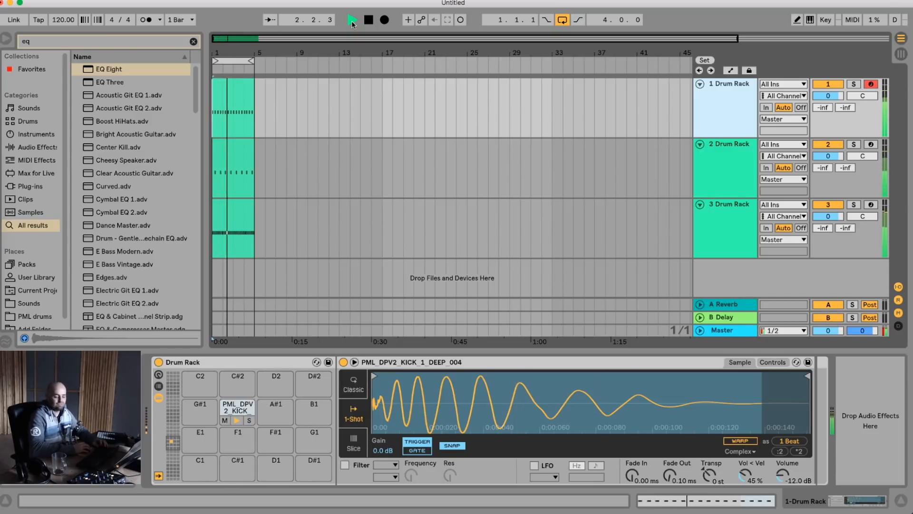
{"action": "key", "text": "space"}
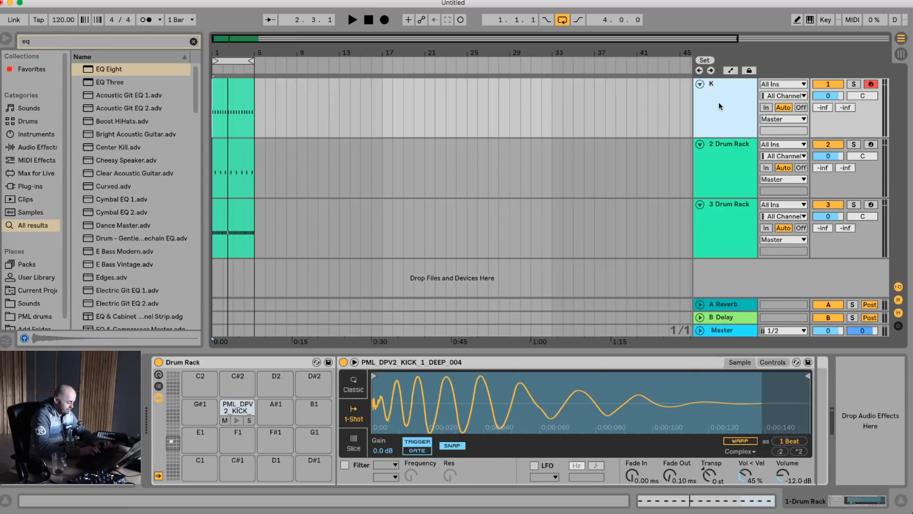
Rename the three Drum Rack tracks Kick, Snare and Hi-hat.
{"action": "left_click", "coordinate": [721, 157]}
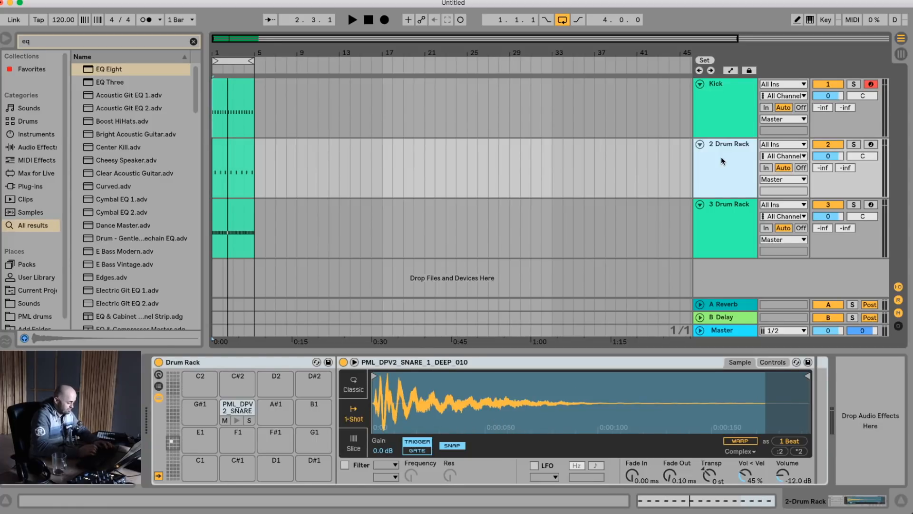
{"action": "type", "text": "Snare"}
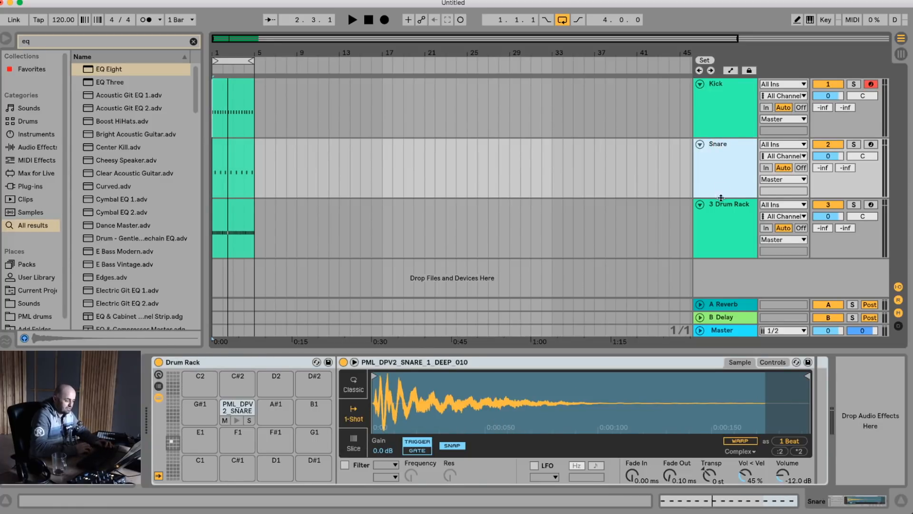
{"action": "key", "text": "Tab"}
{"action": "type", "text": "Hi H"}
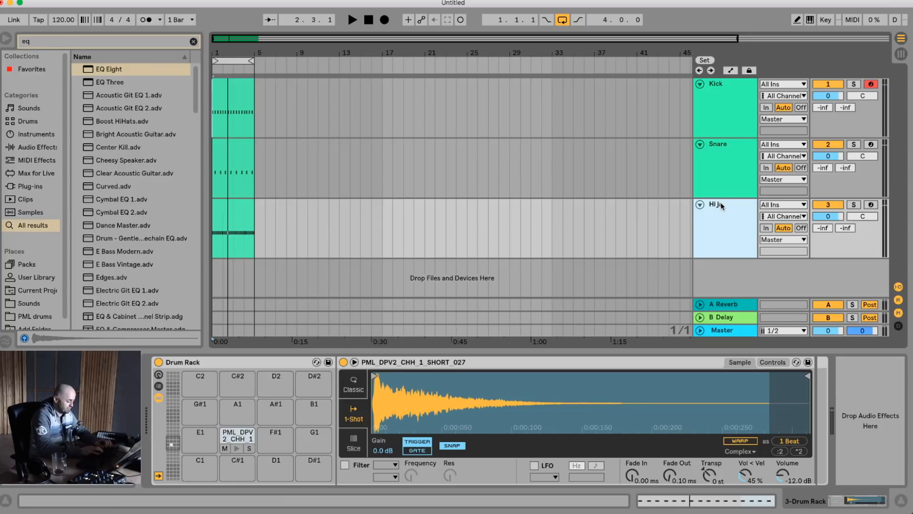
{"action": "type", "text": "at"}
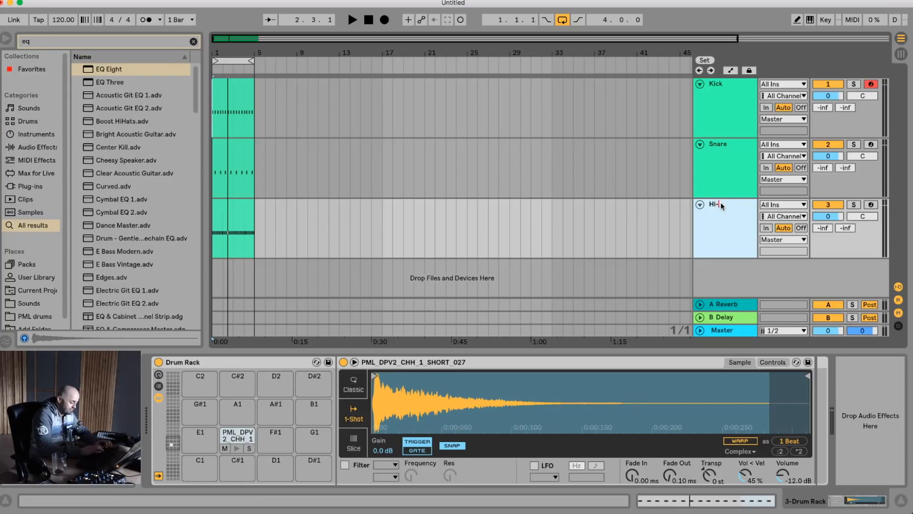
{"action": "left_click", "coordinate": [718, 100]}
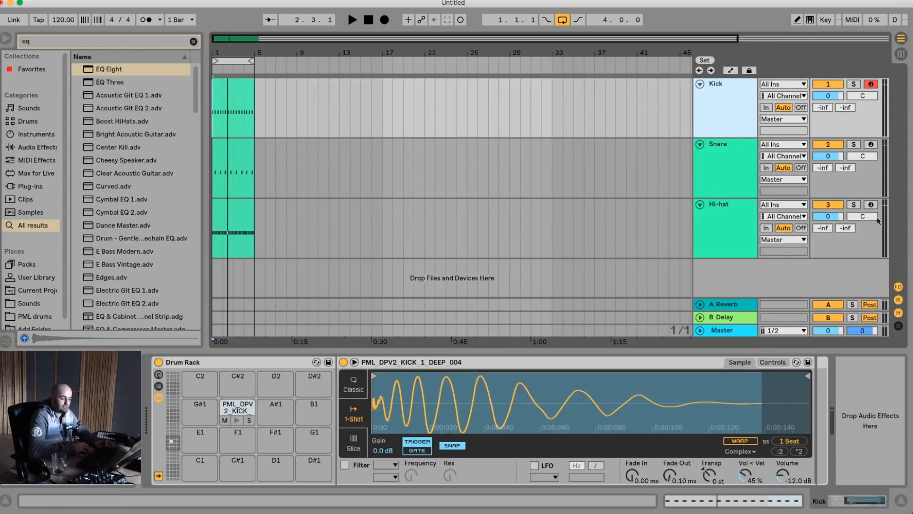
{"action": "left_click", "coordinate": [839, 219]}
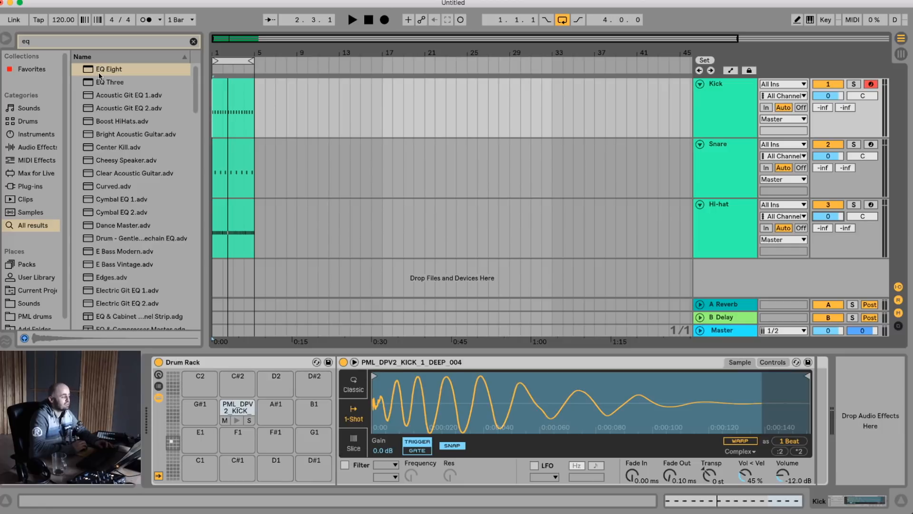
Add an EQ Eight to the Snare track and set up a soloed loop around the snare hit at 2.2.
{"action": "left_click_drag", "start_coordinate": [90, 69], "coordinate": [721, 180]}
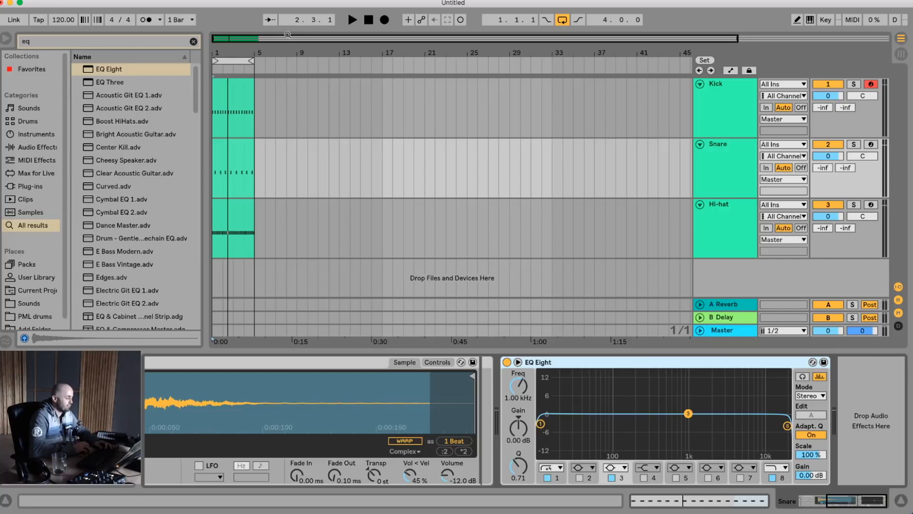
{"action": "left_click_drag", "start_coordinate": [226, 51], "coordinate": [279, 44]}
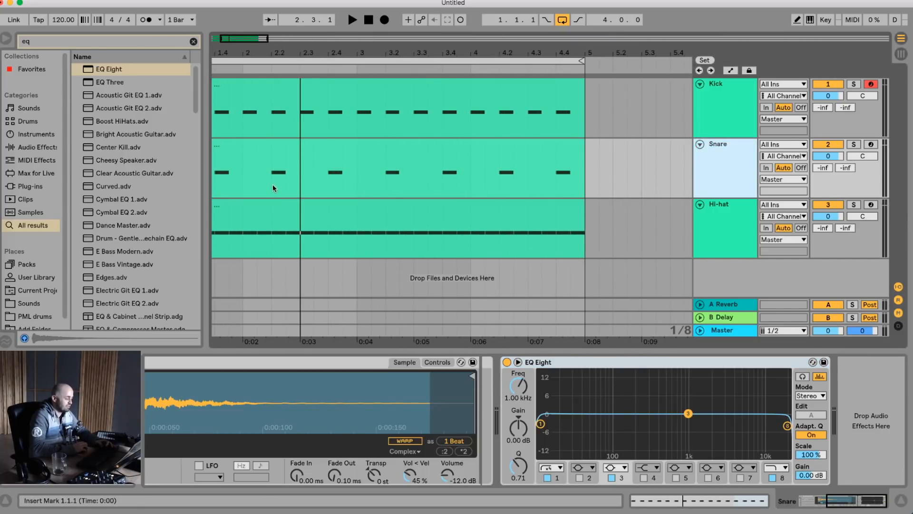
{"action": "left_click_drag", "start_coordinate": [272, 184], "coordinate": [289, 165]}
{"action": "key", "text": "super+l"}
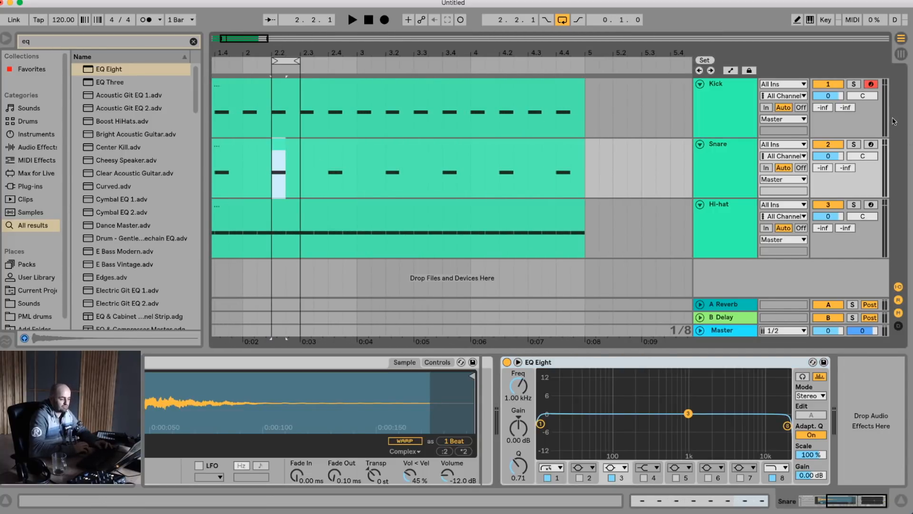
{"action": "left_click", "coordinate": [858, 144]}
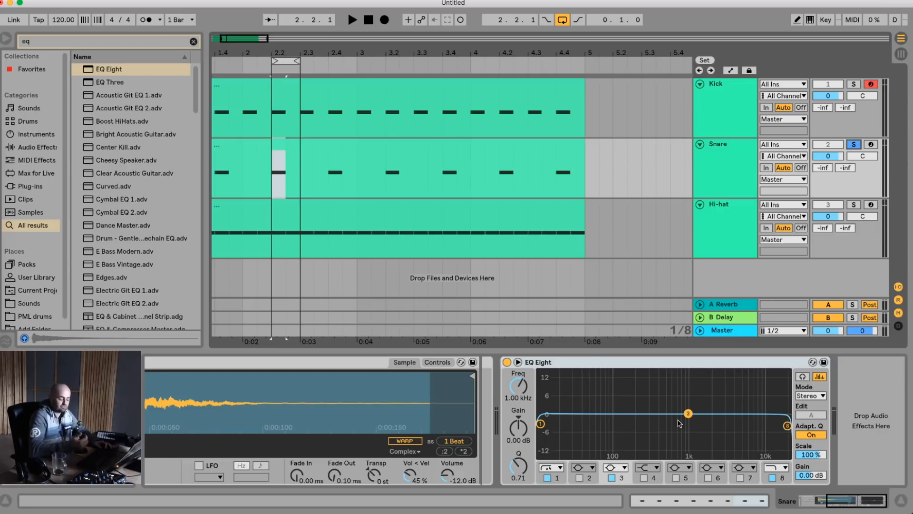
Boost EQ band 3 by about 6.57 dB at 121 Hz with Q 2.50 during loop playback, and enable band 2.
{"action": "key", "text": "space"}
{"action": "left_click_drag", "start_coordinate": [688, 413], "coordinate": [621, 395]}
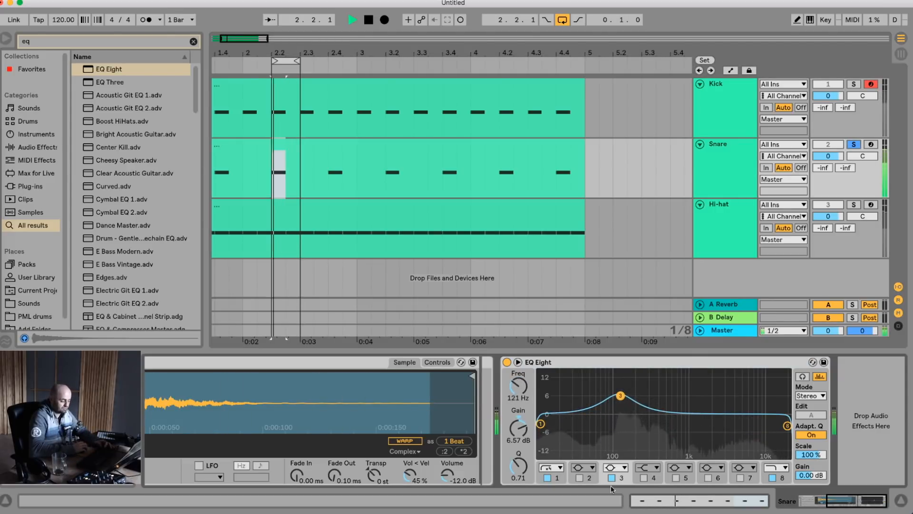
{"action": "left_click", "coordinate": [582, 478]}
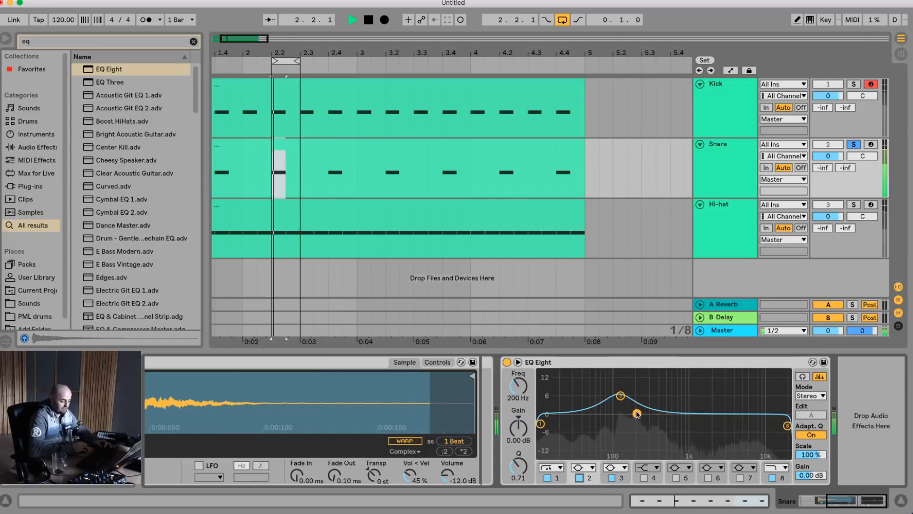
{"action": "key", "text": "space"}
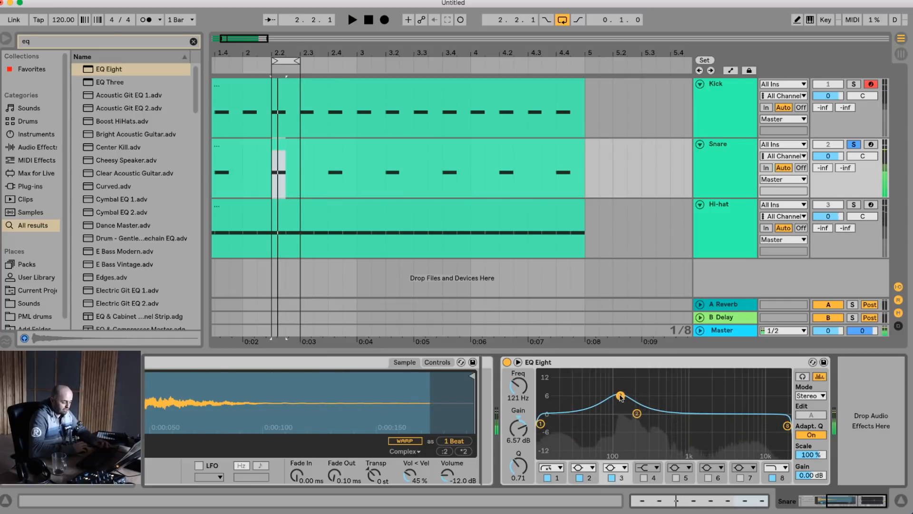
{"action": "left_click_drag", "start_coordinate": [620, 397], "coordinate": [620, 375]}
{"action": "key", "text": "alt+space"}
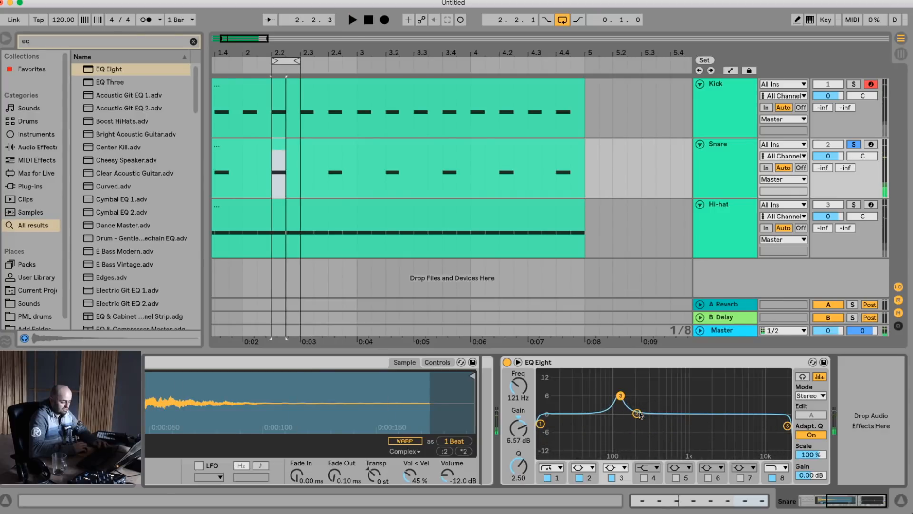
Boost EQ band 2 by about 3.60 dB at 198 Hz with Q 5.04, and band 5 by about 3.10 dB at 375 Hz with Q 2.31.
{"action": "key", "text": "space"}
{"action": "left_click_drag", "start_coordinate": [637, 413], "coordinate": [636, 397]}
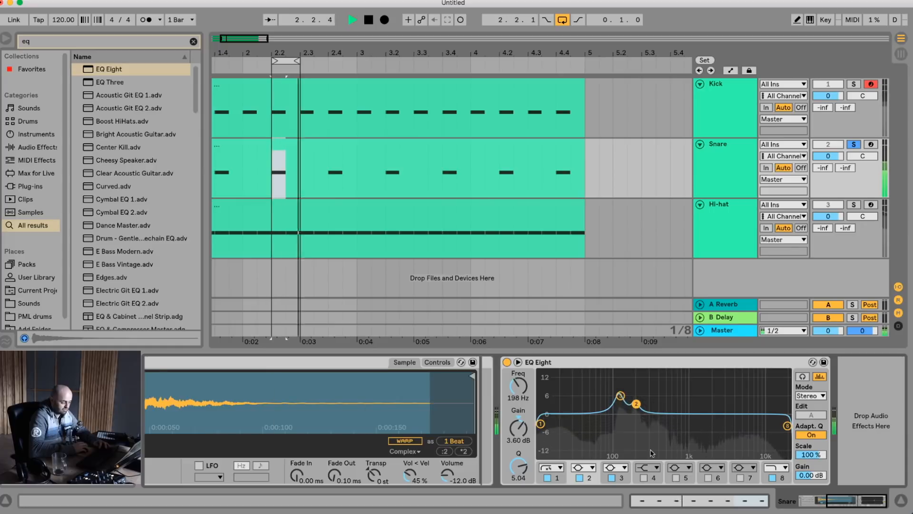
{"action": "left_click", "coordinate": [675, 478]}
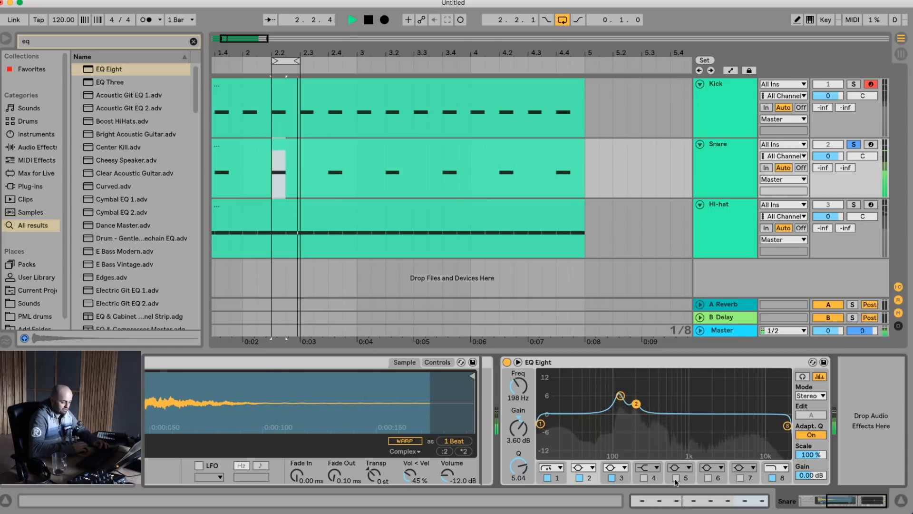
{"action": "left_click_drag", "start_coordinate": [615, 414], "coordinate": [657, 405]}
{"action": "key", "text": "space"}
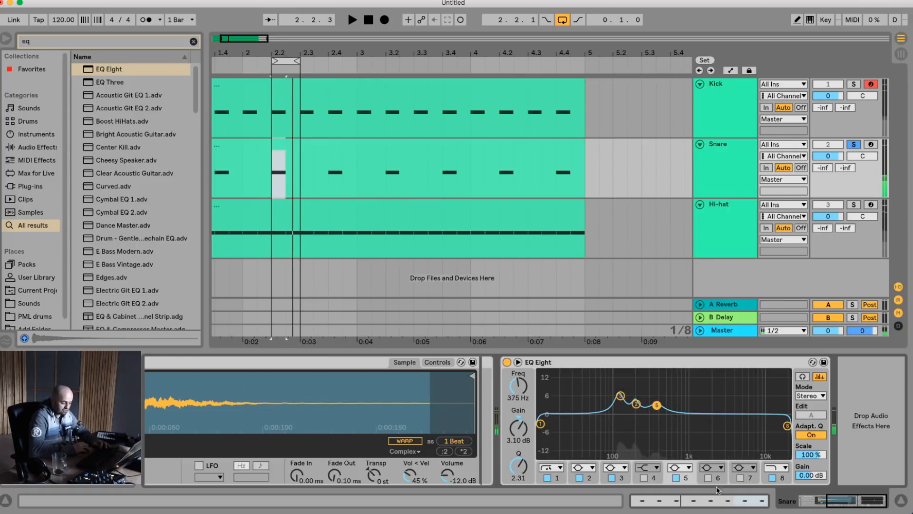
Enable EQ band 6 and boost it by about 3.84 dB at 5.99 kHz with a wide Q of 0.57.
{"action": "left_click", "coordinate": [709, 479]}
{"action": "left_click_drag", "start_coordinate": [763, 414], "coordinate": [746, 403]}
{"action": "key", "text": "space"}
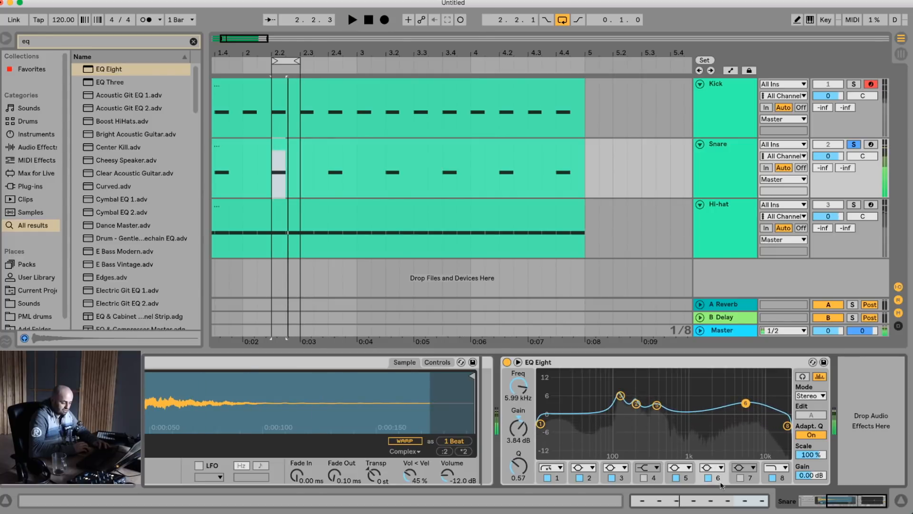
Boost EQ band 7 by about 3.10 dB at 1.16 kHz with Q 3.79, and raise the band 1 low cut to about 91.8 Hz.
{"action": "key", "text": "space"}
{"action": "left_click", "coordinate": [741, 478]}
{"action": "left_click_drag", "start_coordinate": [741, 413], "coordinate": [693, 405]}
{"action": "key", "text": "space"}
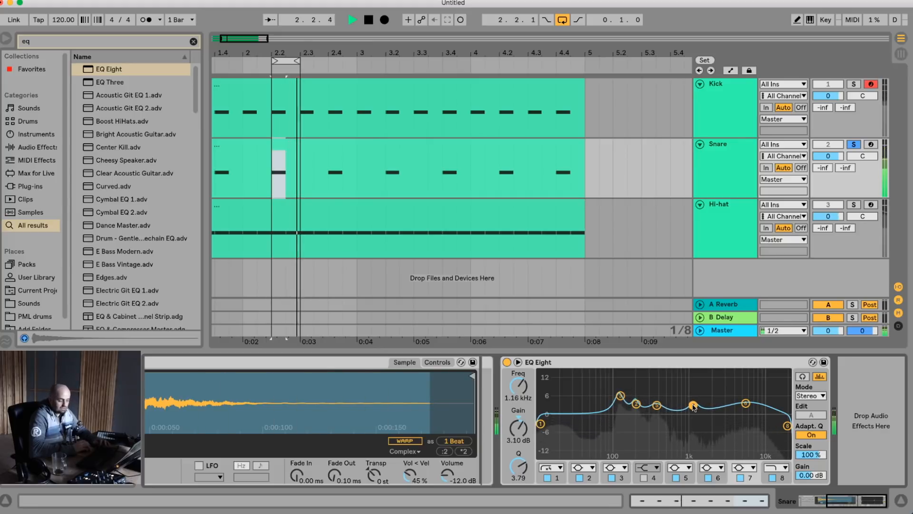
{"action": "key", "text": "space"}
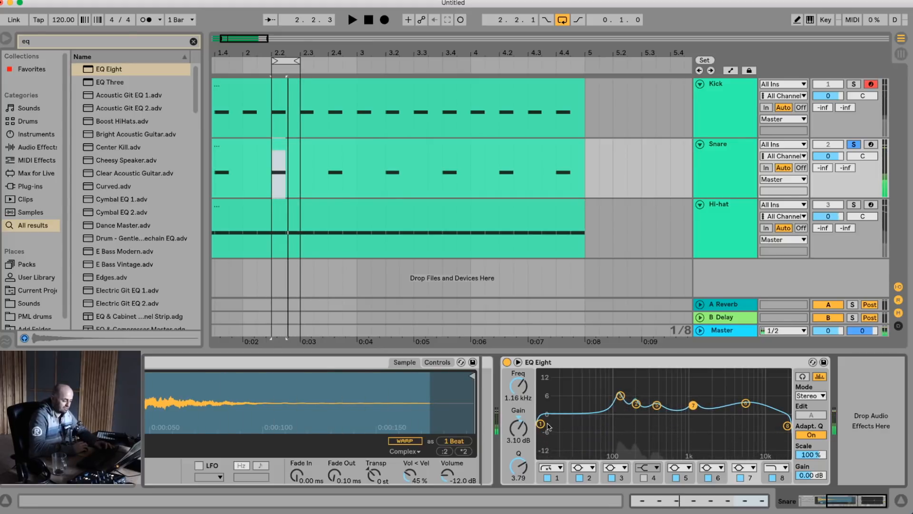
{"action": "left_click_drag", "start_coordinate": [541, 423], "coordinate": [612, 423]}
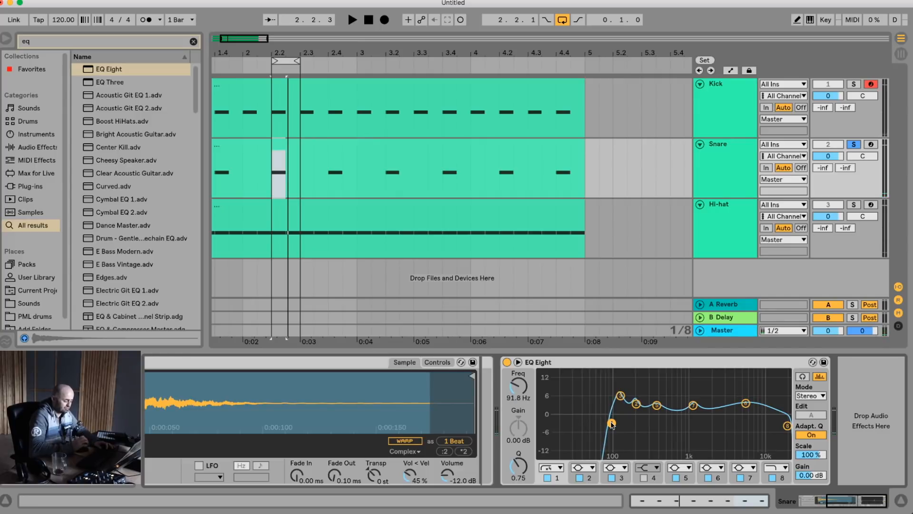
Cut the EQ Eight device out of the Snare track's device chain.
{"action": "left_click", "coordinate": [623, 364]}
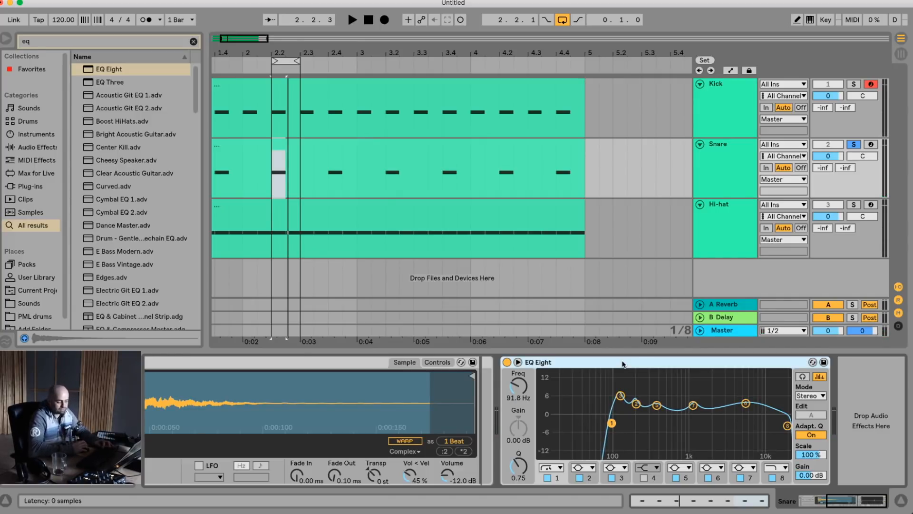
{"action": "right_click", "coordinate": [623, 364]}
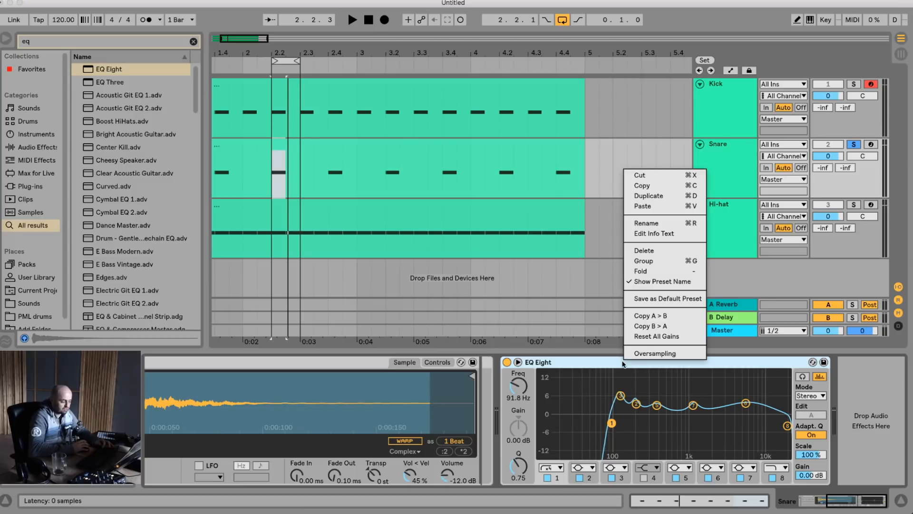
{"action": "left_click", "coordinate": [651, 176]}
Select the Hi-hat track and solo it along with the Snare.
{"action": "left_click", "coordinate": [729, 235]}
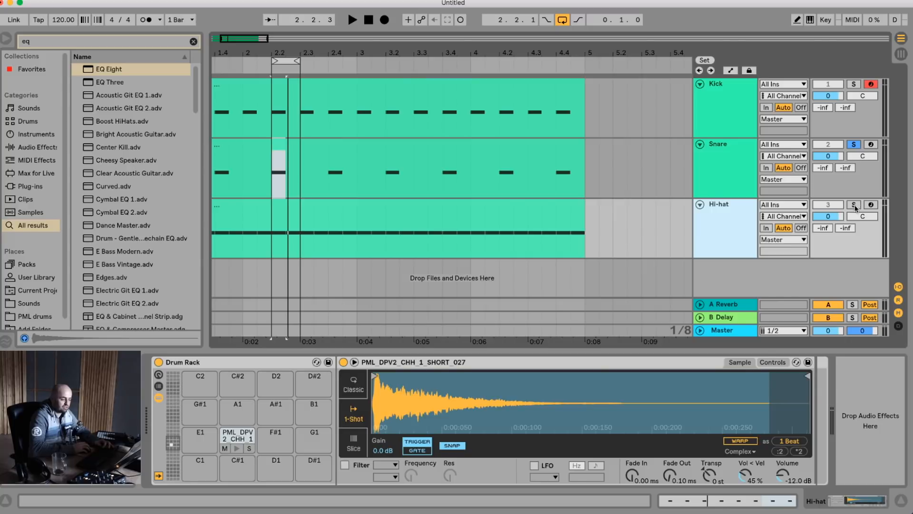
{"action": "left_click", "coordinate": [855, 205]}
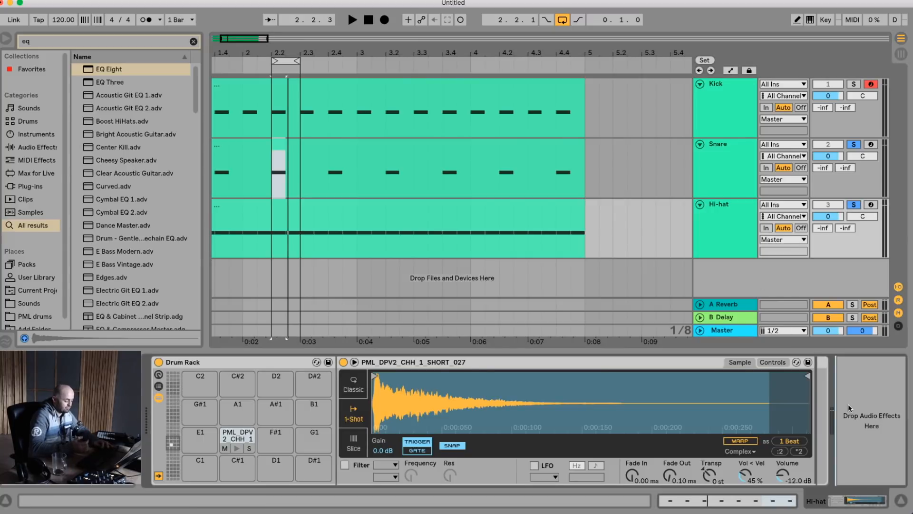
Paste the snare's EQ Eight onto the Hi-hat track and invert its curve with a Scale of -100%.
{"action": "key", "text": "super+v"}
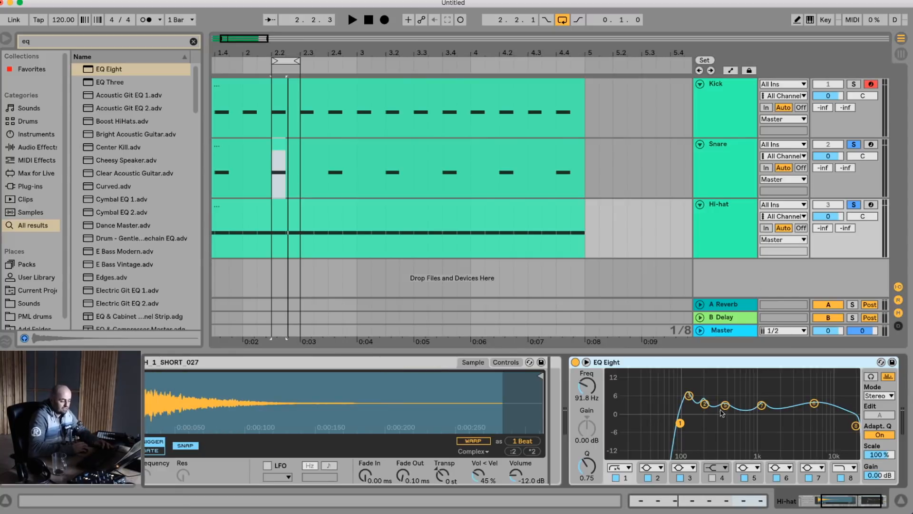
{"action": "left_click_drag", "start_coordinate": [688, 385], "coordinate": [818, 417]}
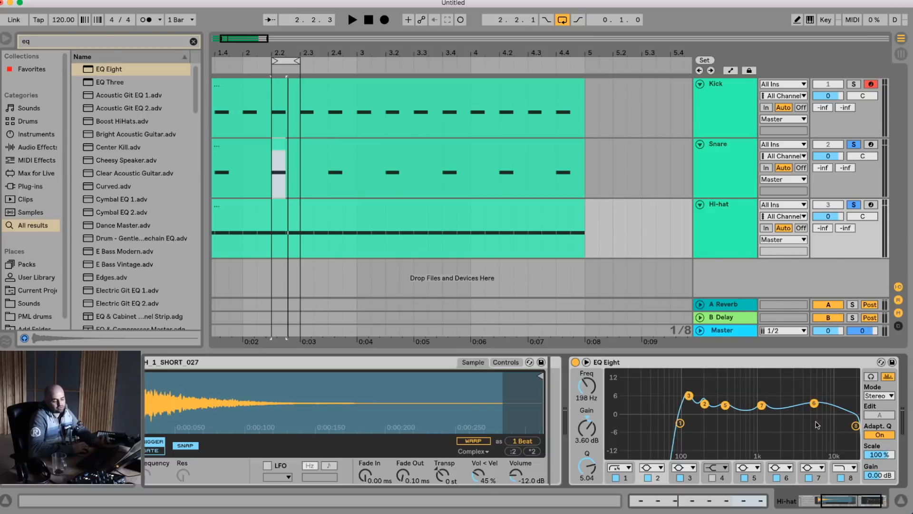
{"action": "left_click_drag", "start_coordinate": [874, 454], "coordinate": [874, 454]}
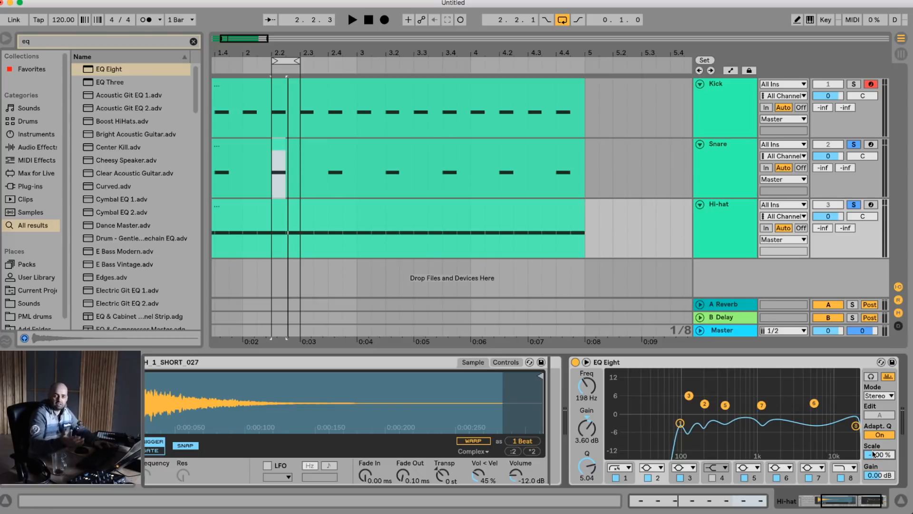
{"action": "left_click", "coordinate": [739, 150]}
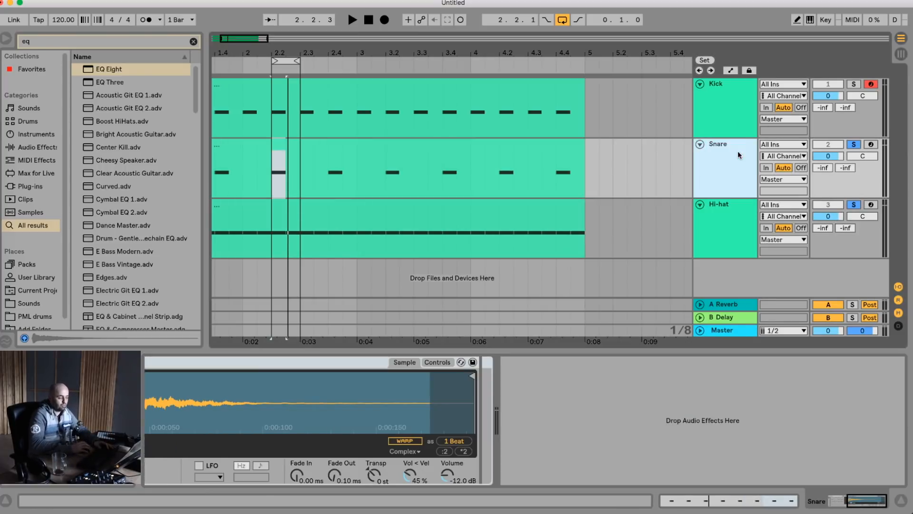
{"action": "left_click", "coordinate": [716, 216]}
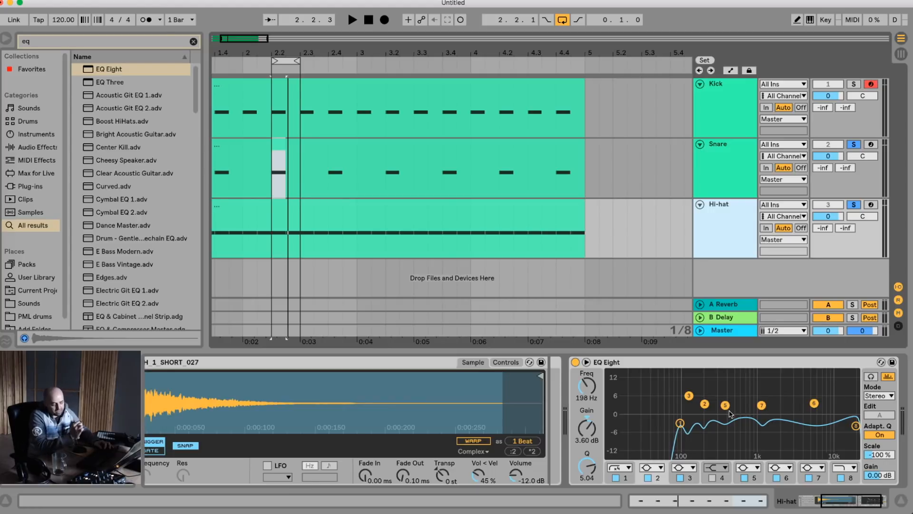
Map the on/off switch of the Hi-hat track's EQ Eight to computer key 1.
{"action": "key", "text": "super+k"}
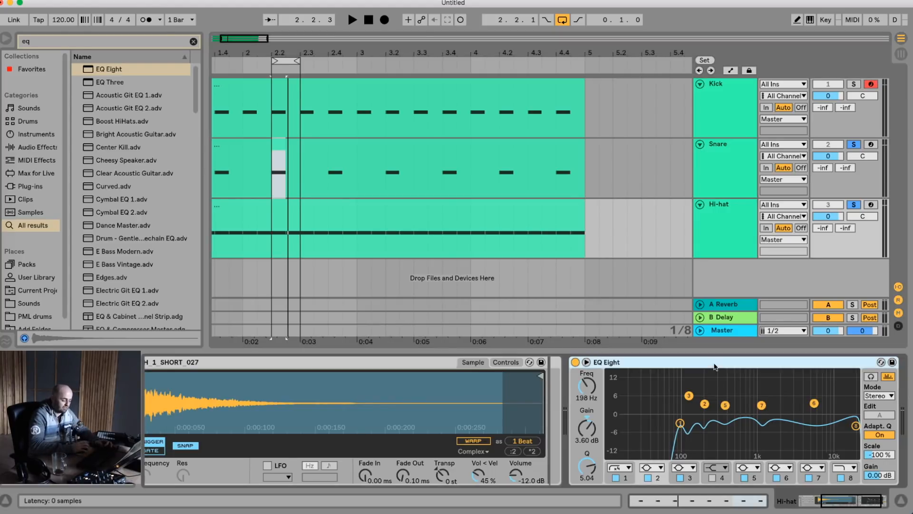
{"action": "left_click", "coordinate": [715, 367]}
{"action": "left_click", "coordinate": [577, 362]}
{"action": "key", "text": "1"}
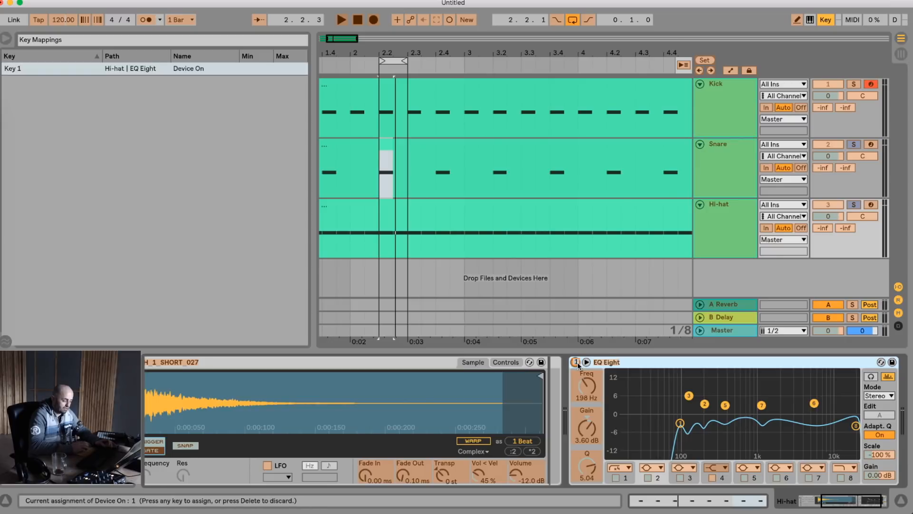
{"action": "key", "text": "super+k"}
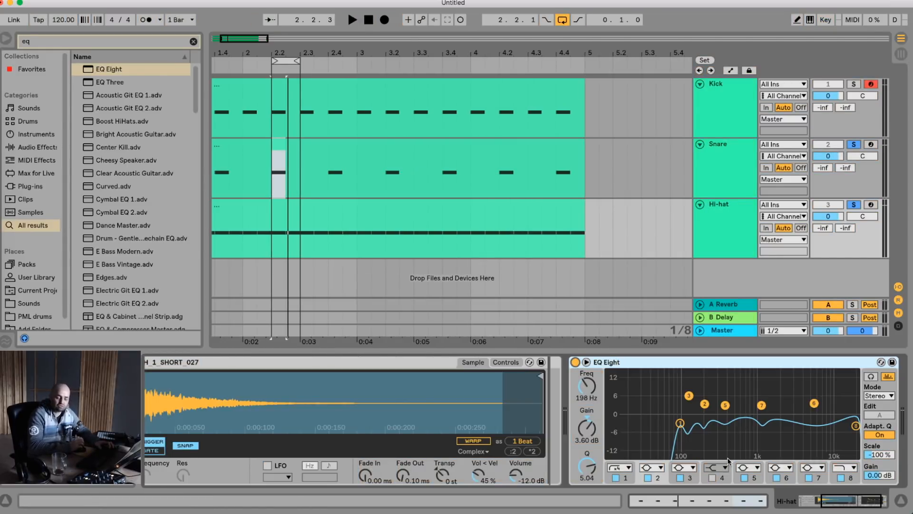
Play the soloed snare and closed hi-hat loop, bypassing and re-enabling the Hi-hat EQ Eight to compare the sound.
{"action": "key", "text": "space"}
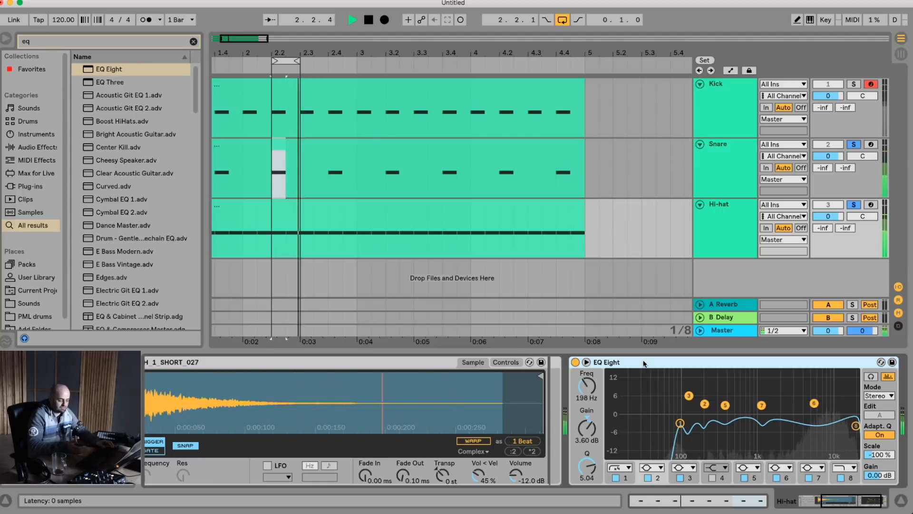
{"action": "key", "text": "0"}
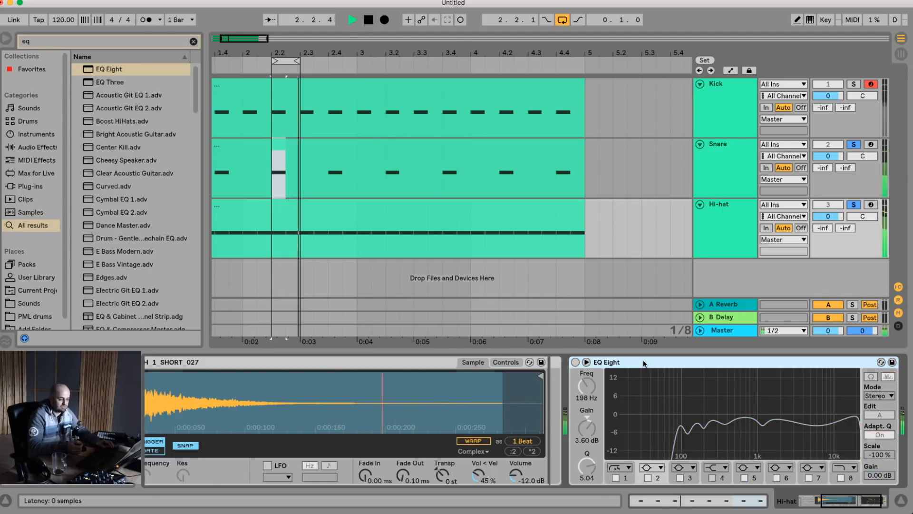
{"action": "key", "text": "0"}
{"action": "key", "text": "space"}
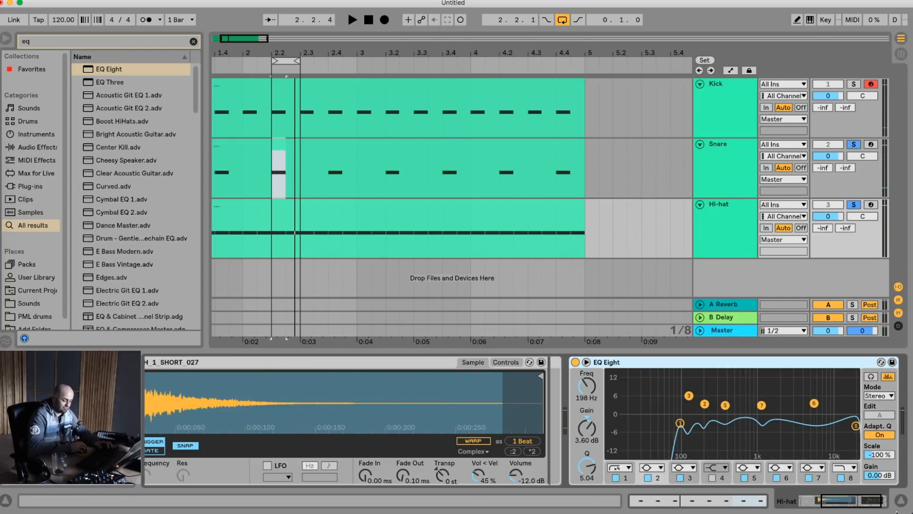
Replace the hi-hat drum pad's sample with the open hi-hat PML_DPV2_OHH_2_DEEP_017 from the 06_OHH folder of Deep Premium Vol. 2.12.
{"action": "left_click_drag", "start_coordinate": [852, 503], "coordinate": [827, 503]}
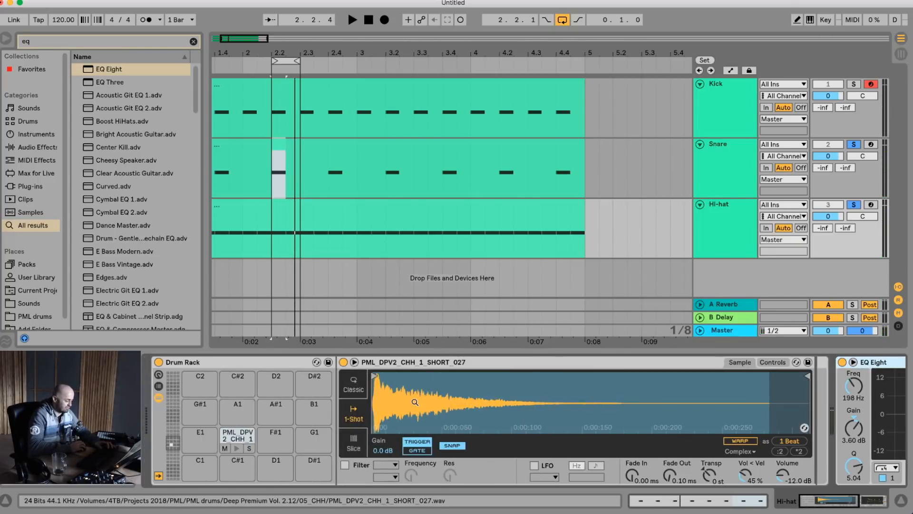
{"action": "left_click", "coordinate": [39, 318]}
{"action": "left_click", "coordinate": [193, 41]}
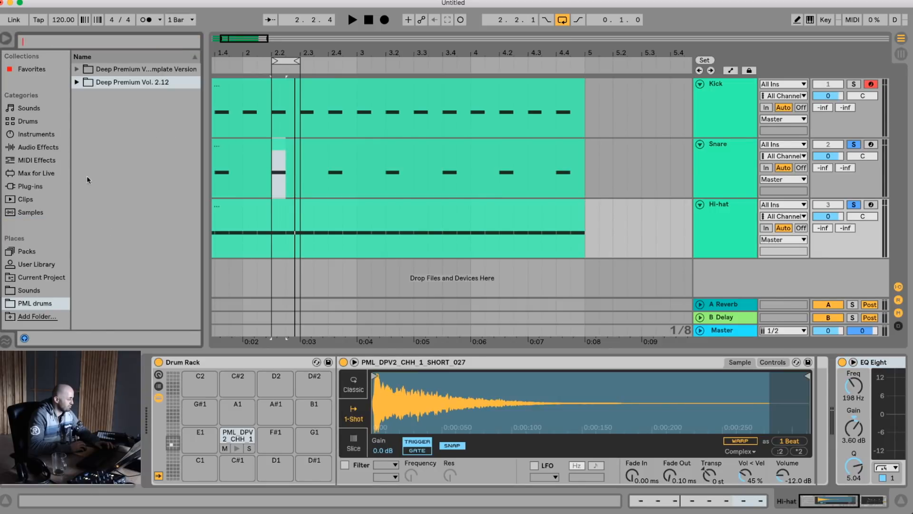
{"action": "left_click", "coordinate": [77, 83]}
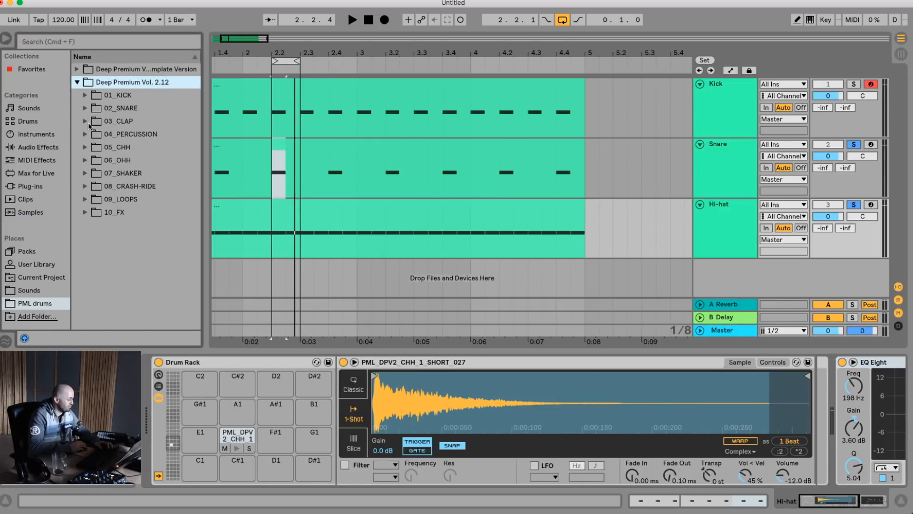
{"action": "left_click", "coordinate": [91, 161]}
{"action": "scroll", "coordinate": [137, 210], "scroll_direction": "down", "scroll_amount": 5}
{"action": "left_click", "coordinate": [138, 205]}
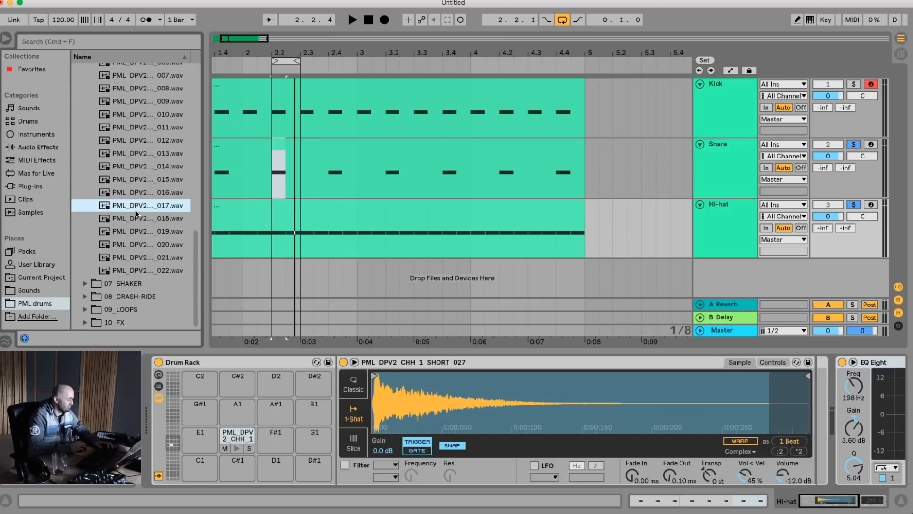
{"action": "left_click_drag", "start_coordinate": [163, 257], "coordinate": [241, 438]}
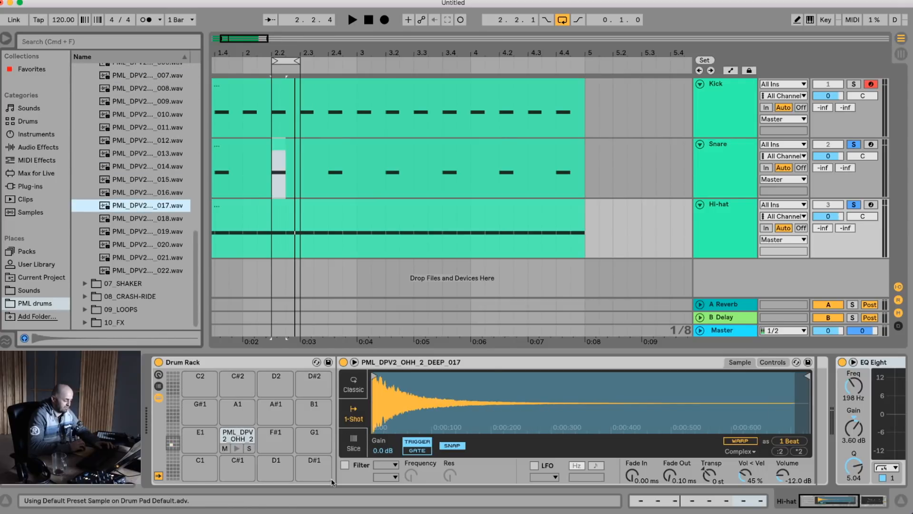
Play the loop with the open hi-hat, switching the Hi-hat EQ Eight off and on to compare.
{"action": "key", "text": "space"}
{"action": "left_click", "coordinate": [860, 500]}
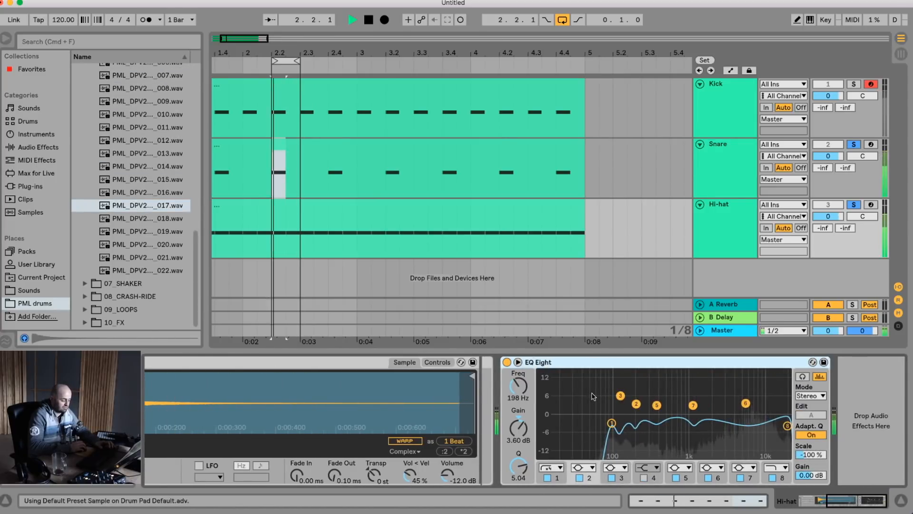
{"action": "left_click", "coordinate": [507, 362]}
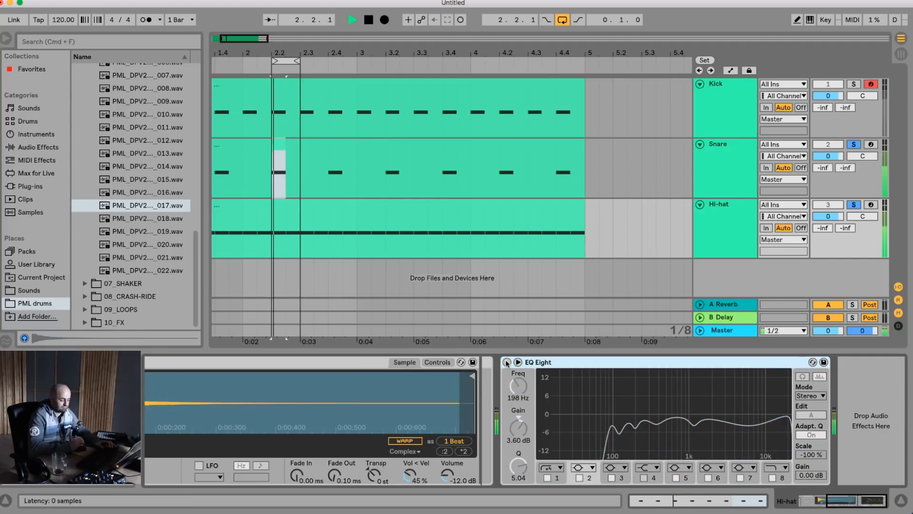
{"action": "left_click", "coordinate": [507, 362]}
{"action": "key", "text": "space"}
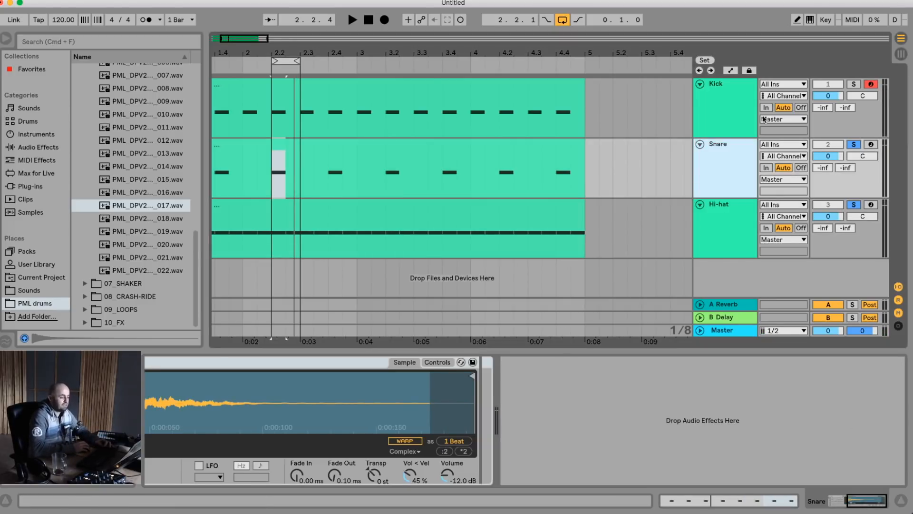
Copy the Hi-hat track's EQ Eight onto the Snare track and set the copy's Scale to 100%.
{"action": "left_click", "coordinate": [720, 229]}
{"action": "left_click", "coordinate": [698, 363]}
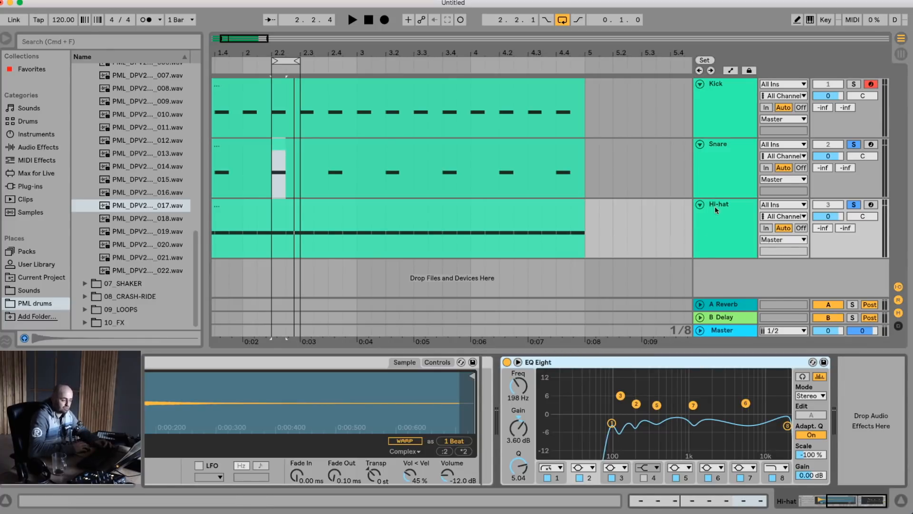
{"action": "left_click", "coordinate": [715, 190]}
{"action": "left_click", "coordinate": [635, 458]}
{"action": "key", "text": "super+v"}
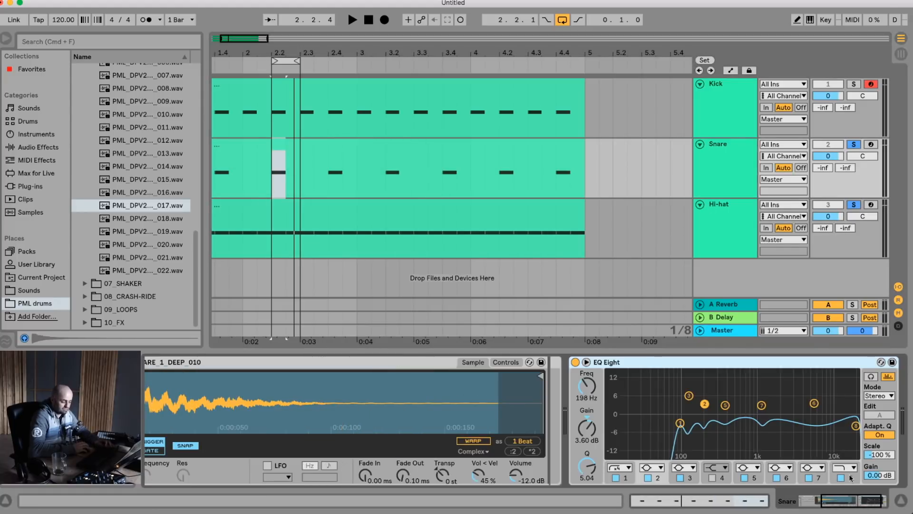
{"action": "double_click", "coordinate": [882, 457]}
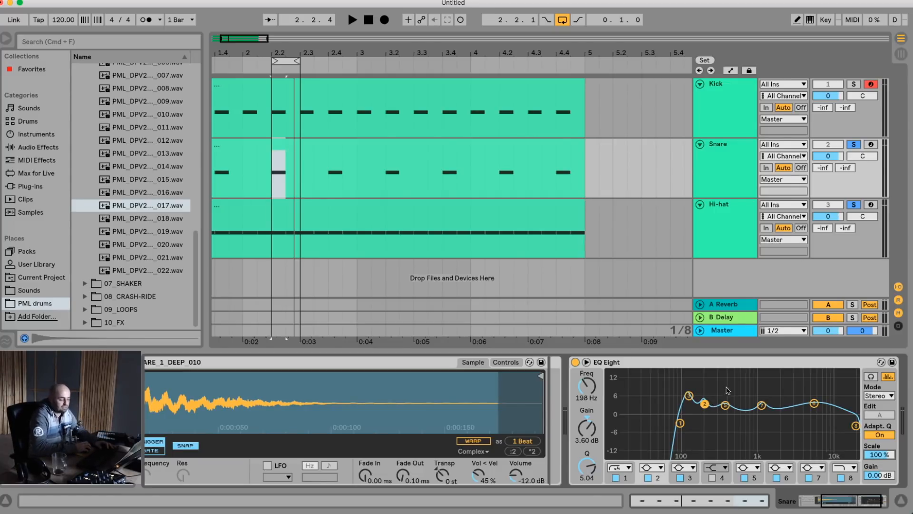
Map the on/off switch of the Snare track's EQ Eight to computer key 1 as well.
{"action": "key", "text": "super+k"}
{"action": "left_click", "coordinate": [576, 362]}
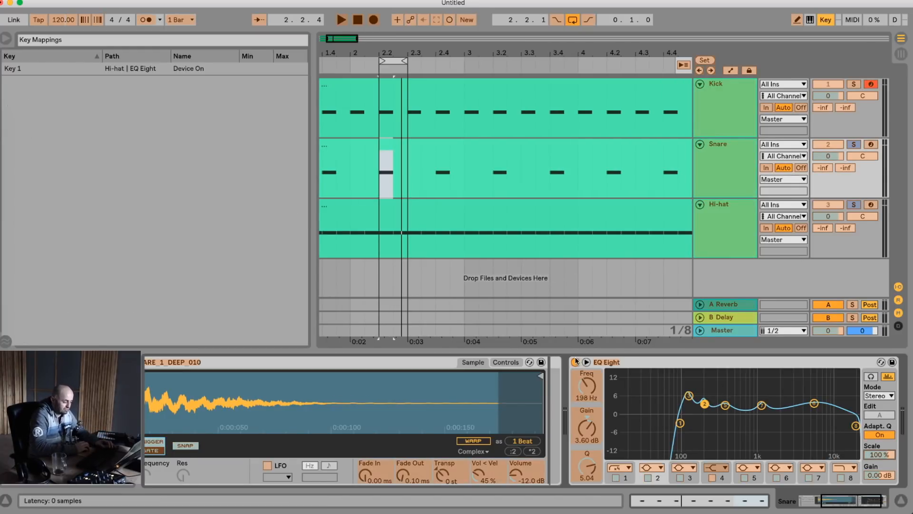
{"action": "key", "text": "1"}
{"action": "key", "text": "super+k"}
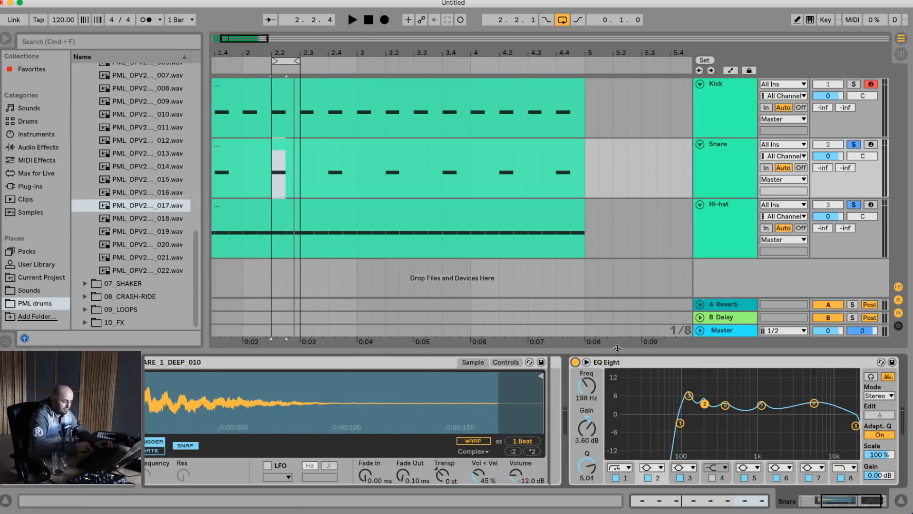
Play the loop and toggle the snare and hi-hat EQs together to compare the bypassed and equalized sound.
{"action": "key", "text": "1"}
{"action": "key", "text": "space"}
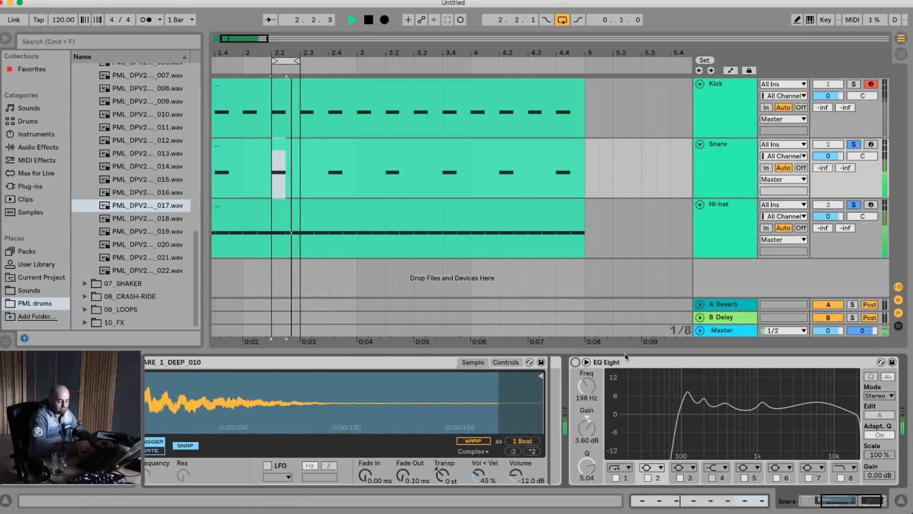
{"action": "key", "text": "1"}
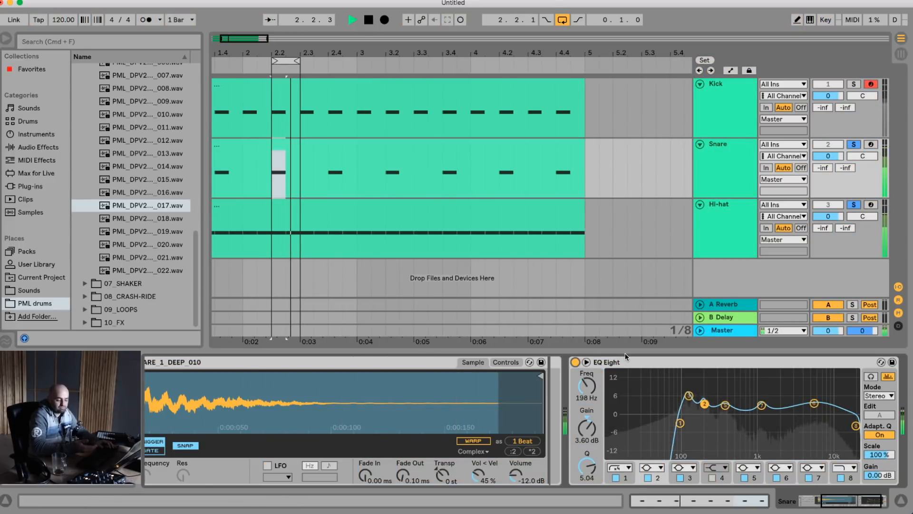
{"action": "key", "text": "space"}
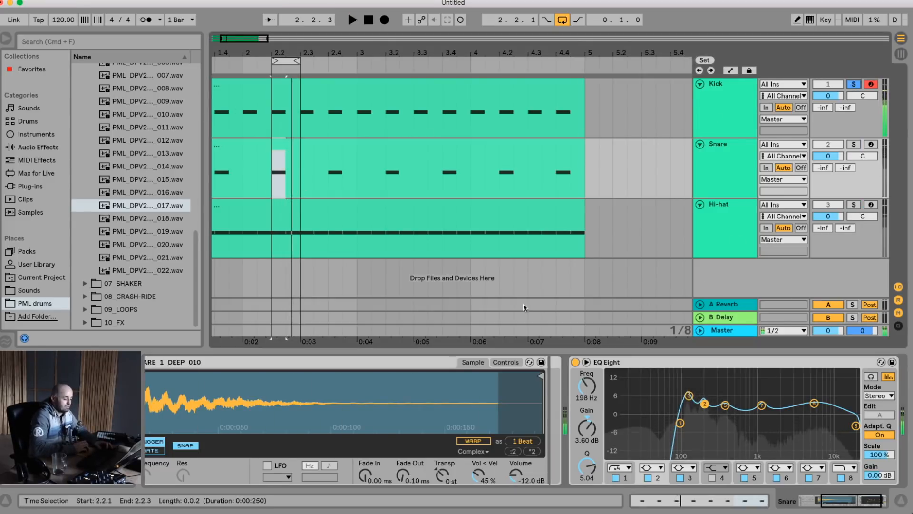
Search the browser for "eq" and add an EQ Eight to the Kick track.
{"action": "left_click", "coordinate": [732, 105]}
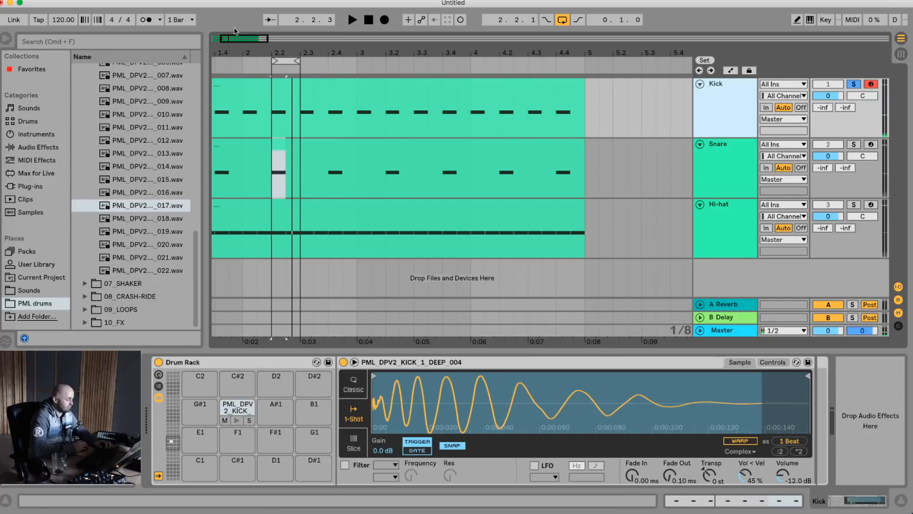
{"action": "left_click", "coordinate": [134, 41]}
{"action": "type", "text": "eq"}
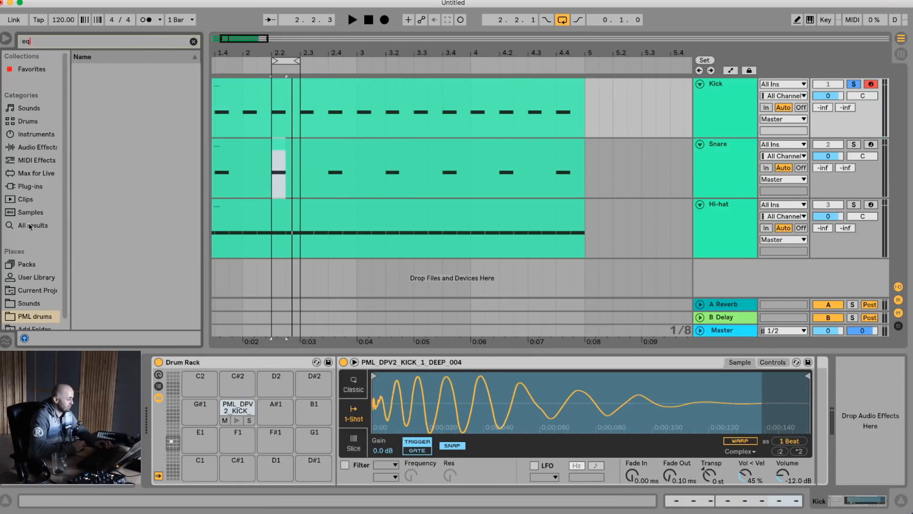
{"action": "left_click_drag", "start_coordinate": [92, 73], "coordinate": [102, 81]}
{"action": "left_click_drag", "start_coordinate": [870, 416], "coordinate": [865, 411]}
During playback, boost the kick's EQ band 3 by 5.58 dB at 40.8 Hz (Q 1.93) and band 2 by 2.85 dB at 74.2 Hz (Q 3.42).
{"action": "key", "text": "space"}
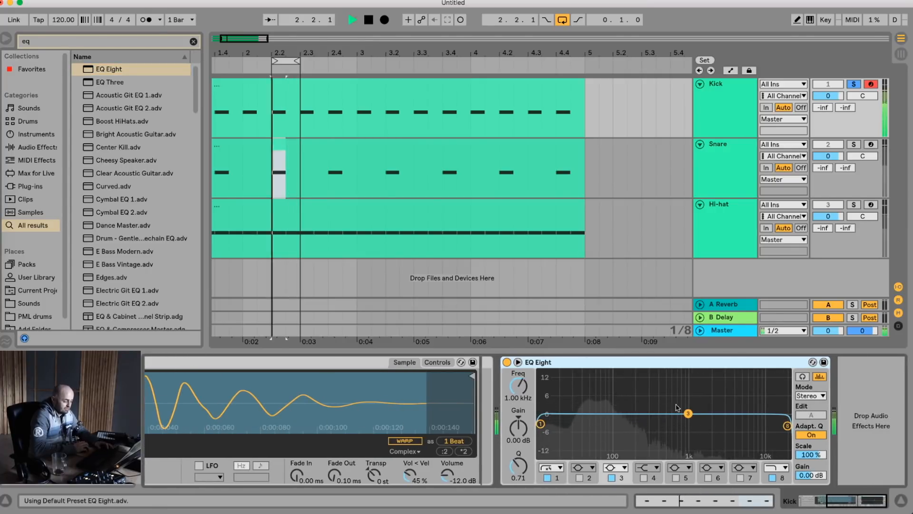
{"action": "left_click_drag", "start_coordinate": [689, 414], "coordinate": [586, 398]}
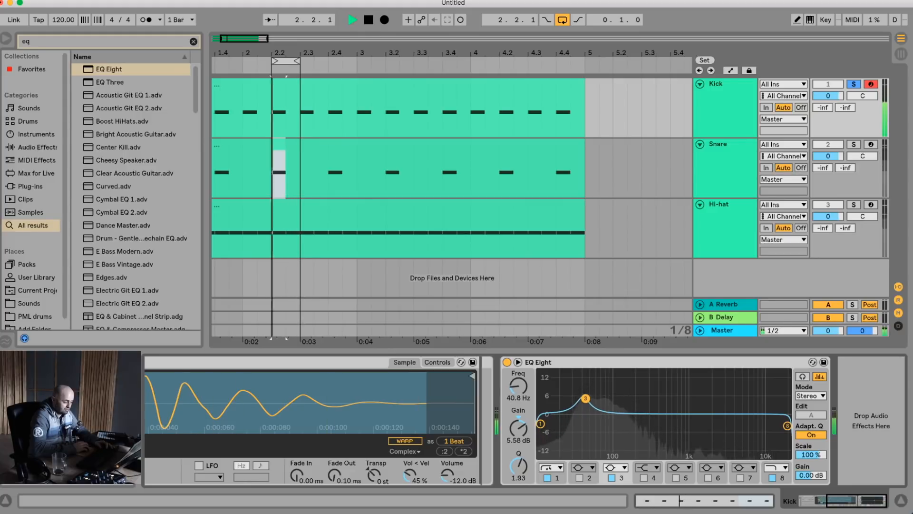
{"action": "left_click", "coordinate": [580, 477]}
{"action": "left_click_drag", "start_coordinate": [636, 413], "coordinate": [604, 406]}
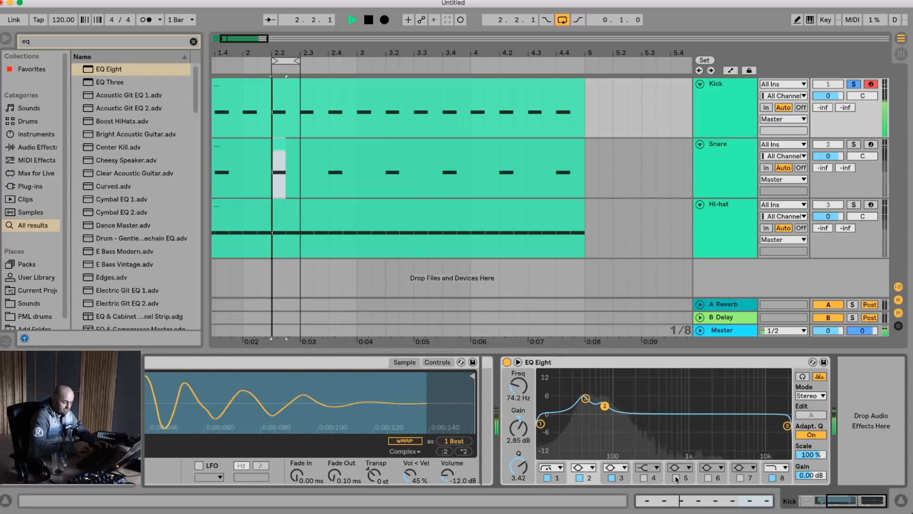
Boost the kick's EQ band 5 by 4.34 dB at 1.47 kHz (Q 2.38) and band 6 by 2.11 dB at 267 Hz (Q 6.54).
{"action": "left_click", "coordinate": [676, 478]}
{"action": "mouse_move", "coordinate": [703, 414]}
{"action": "left_mouse_down"}
{"action": "mouse_move", "coordinate": [703, 424]}
{"action": "mouse_move", "coordinate": [700, 401]}
{"action": "left_mouse_up"}
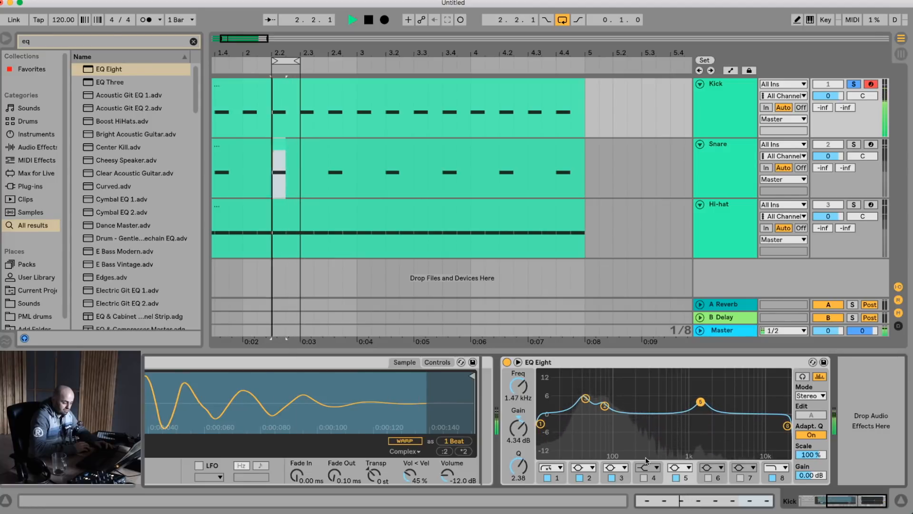
{"action": "left_click", "coordinate": [710, 478]}
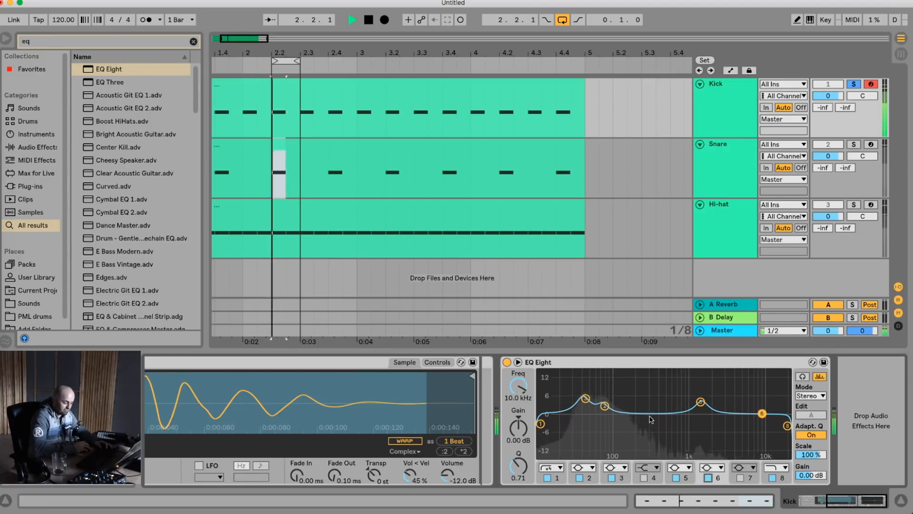
{"action": "left_click_drag", "start_coordinate": [763, 414], "coordinate": [646, 408]}
{"action": "key", "text": "space"}
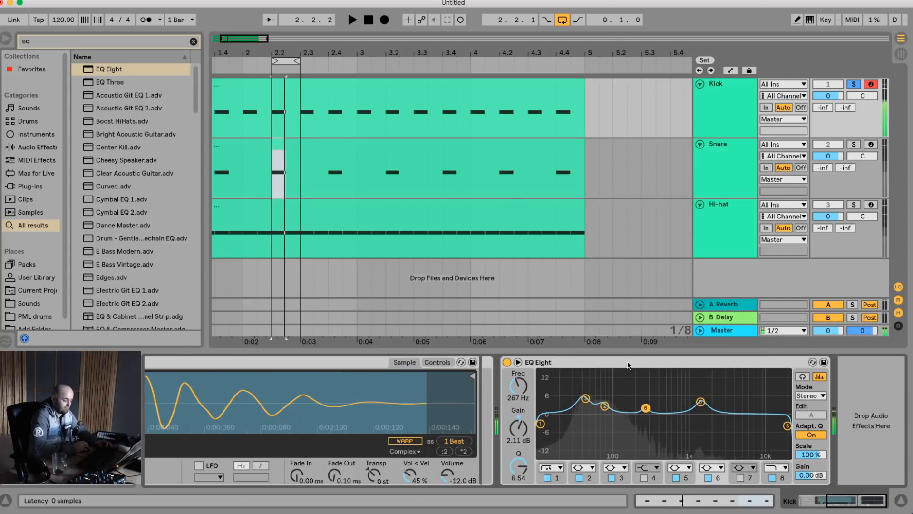
Copy the kick's EQ Eight and paste it after the existing EQ on the Snare track.
{"action": "left_click", "coordinate": [630, 365]}
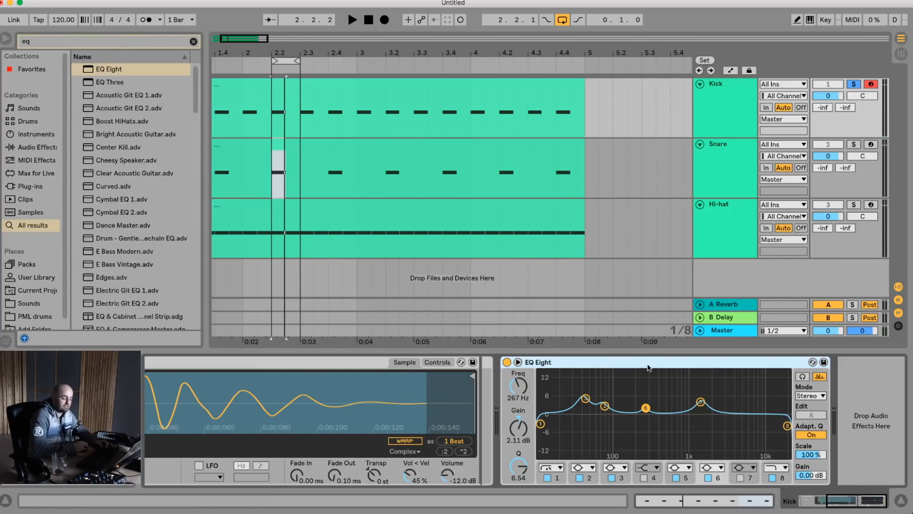
{"action": "left_click", "coordinate": [714, 180]}
{"action": "left_click", "coordinate": [858, 511]}
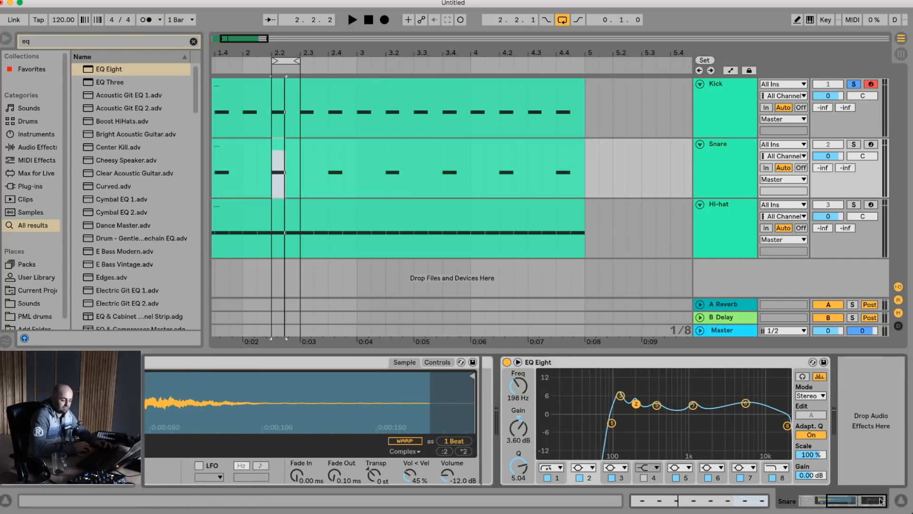
{"action": "key", "text": "super+v"}
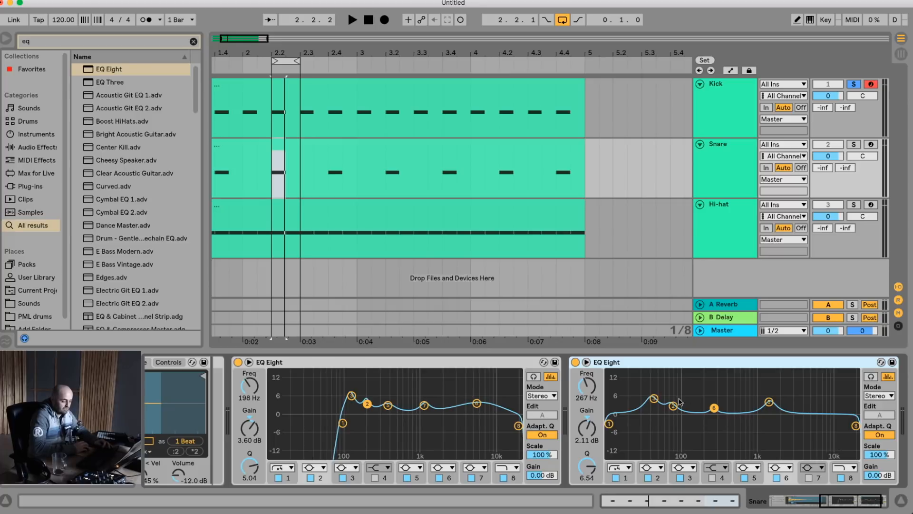
Turn bands 2, 3, 5 and 6 of the snare's pasted EQ into cuts together, taking band 6 to -5.95 dB, and audition it.
{"action": "left_click_drag", "start_coordinate": [638, 381], "coordinate": [791, 422]}
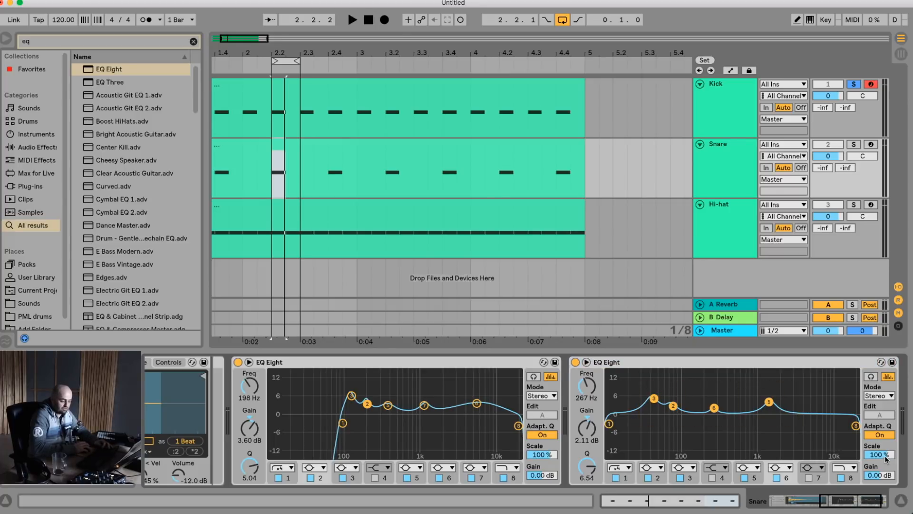
{"action": "left_click_drag", "start_coordinate": [684, 411], "coordinate": [785, 434]}
{"action": "left_click_drag", "start_coordinate": [592, 422], "coordinate": [591, 458]}
{"action": "key", "text": "space"}
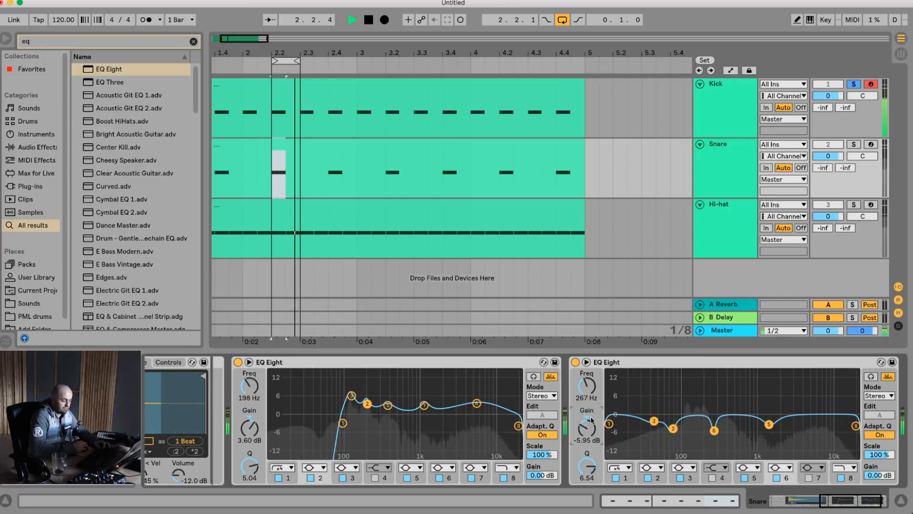
{"action": "key", "text": "space"}
Unsolo the kick and set the loop to the first bar, starting at 1.1.1 with length 1.0.0.
{"action": "left_click", "coordinate": [853, 85]}
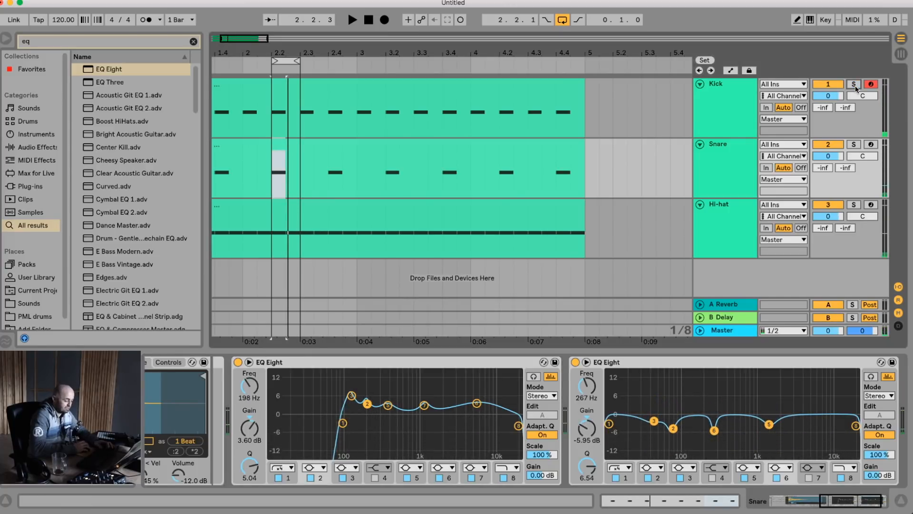
{"action": "key", "text": "space"}
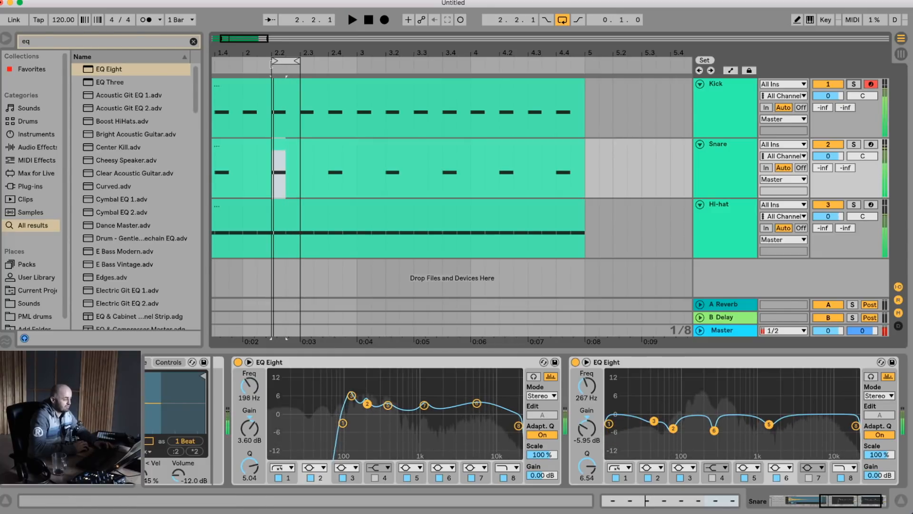
{"action": "left_click_drag", "start_coordinate": [274, 62], "coordinate": [212, 61]}
{"action": "left_click_drag", "start_coordinate": [276, 62], "coordinate": [255, 65]}
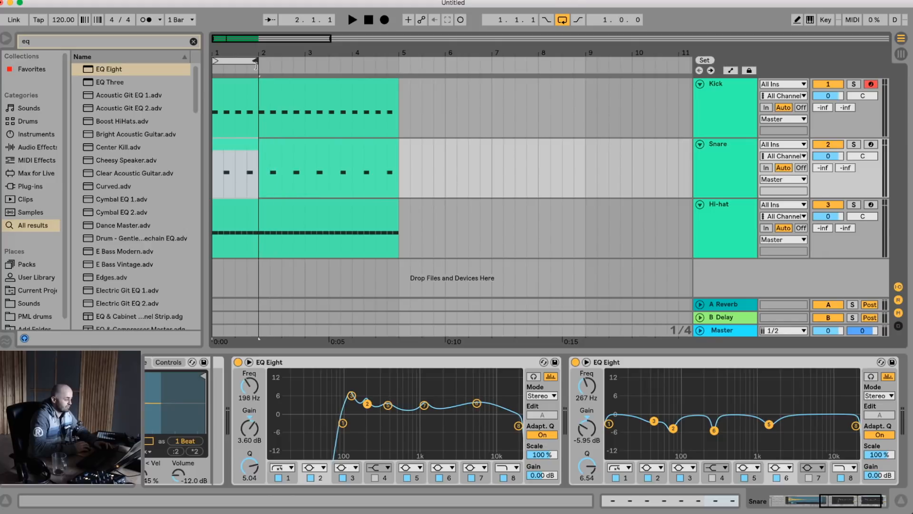
Map key 1 to the on/off switches of the kick's EQ Eight and the snare's second EQ Eight.
{"action": "left_click", "coordinate": [727, 102]}
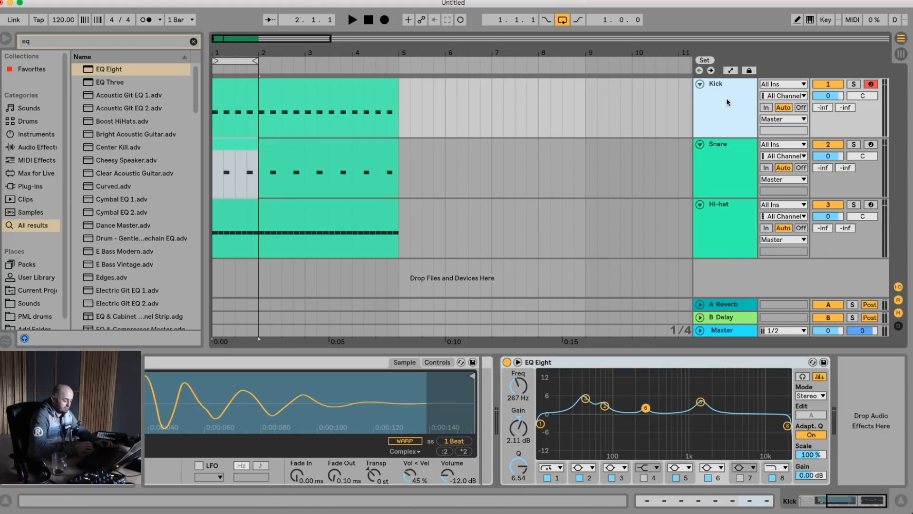
{"action": "key", "text": "super+k"}
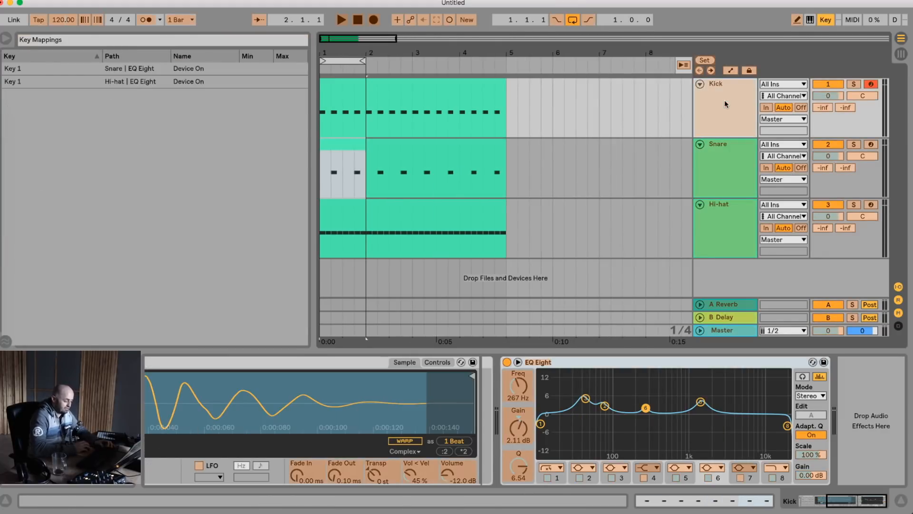
{"action": "left_click", "coordinate": [507, 364]}
{"action": "key", "text": "1"}
{"action": "left_click", "coordinate": [718, 174]}
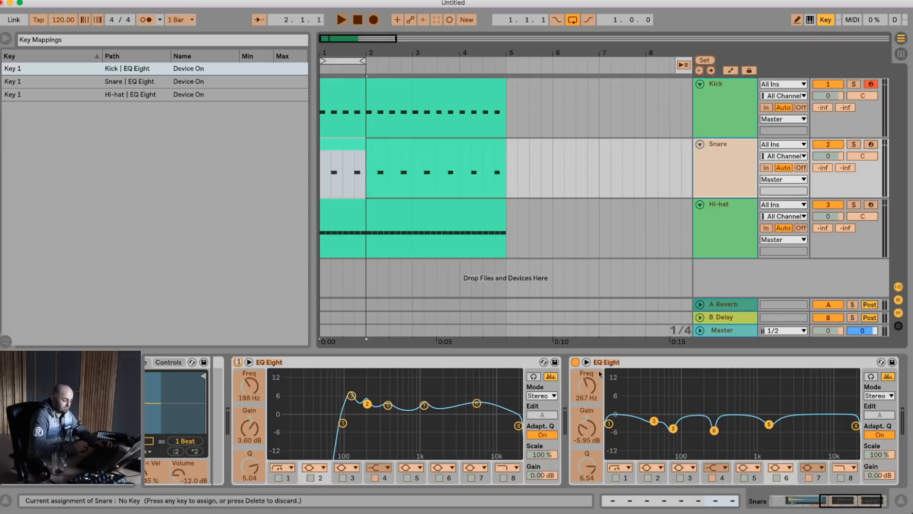
{"action": "left_click", "coordinate": [574, 362]}
{"action": "key", "text": "1"}
{"action": "key", "text": "super+k"}
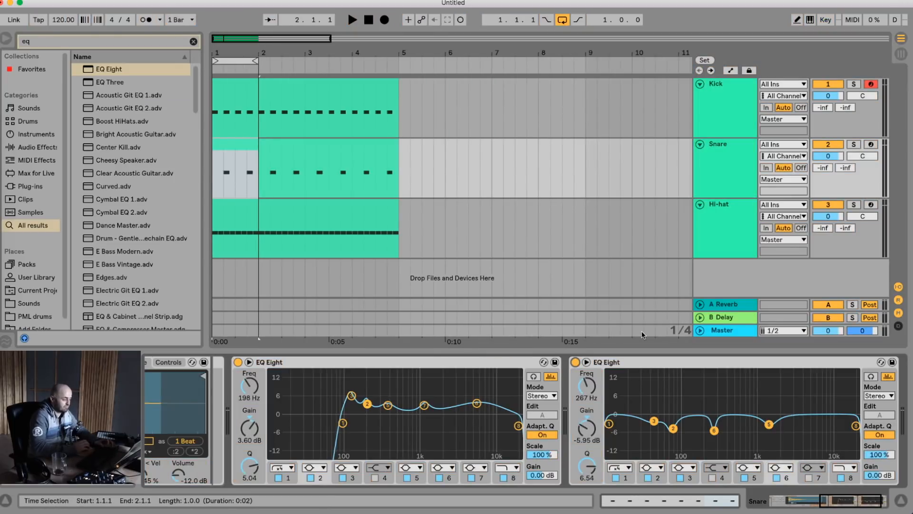
Play the one-bar loop and toggle all mapped EQs together to compare the bypassed and equalized drums.
{"action": "key", "text": "1"}
{"action": "key", "text": "space"}
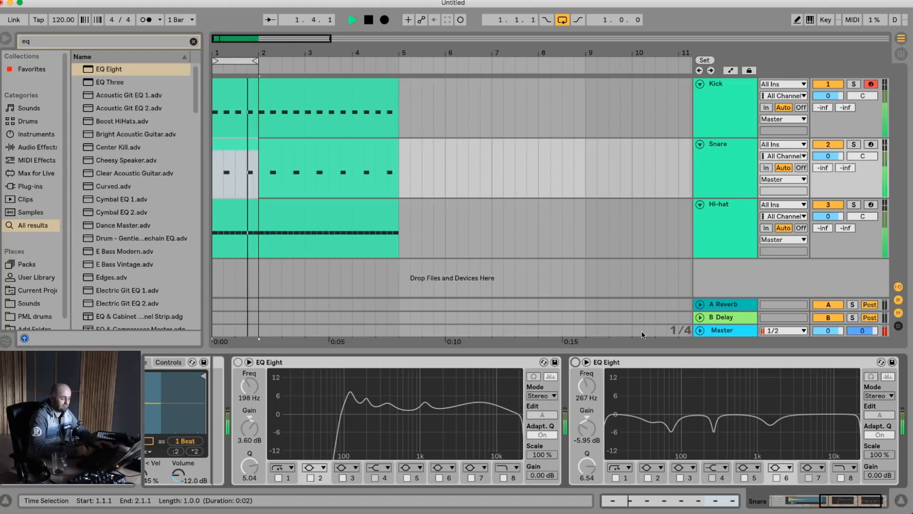
{"action": "key", "text": "1"}
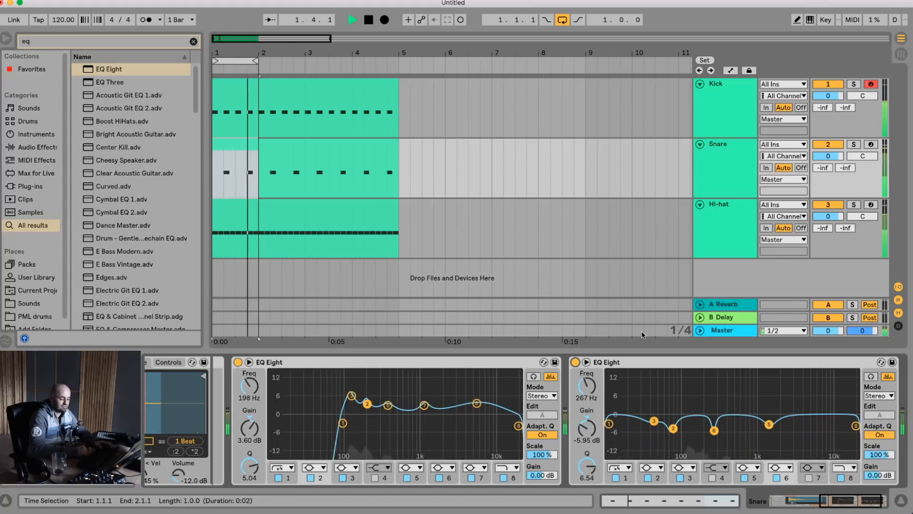
{"action": "key", "text": "space"}
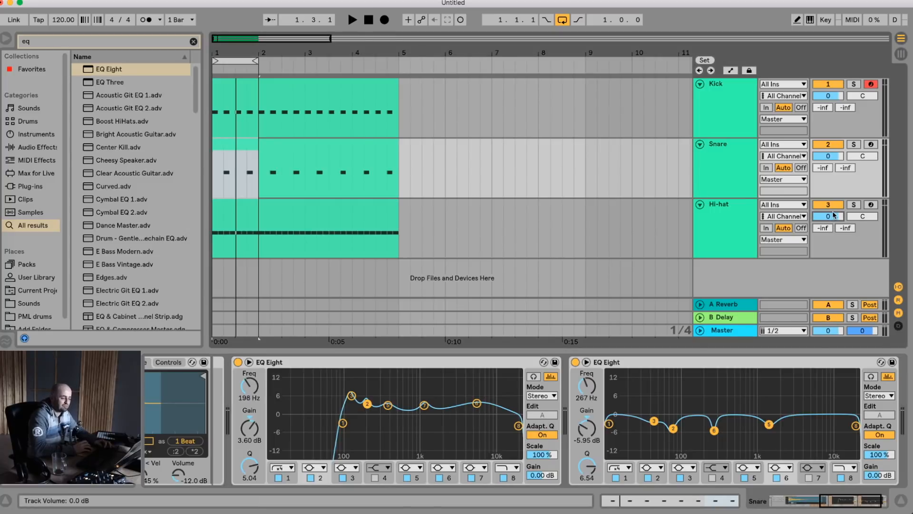
Copy the snare's second EQ Eight and paste it after the existing EQ on the Hi-hat track.
{"action": "left_click", "coordinate": [708, 360]}
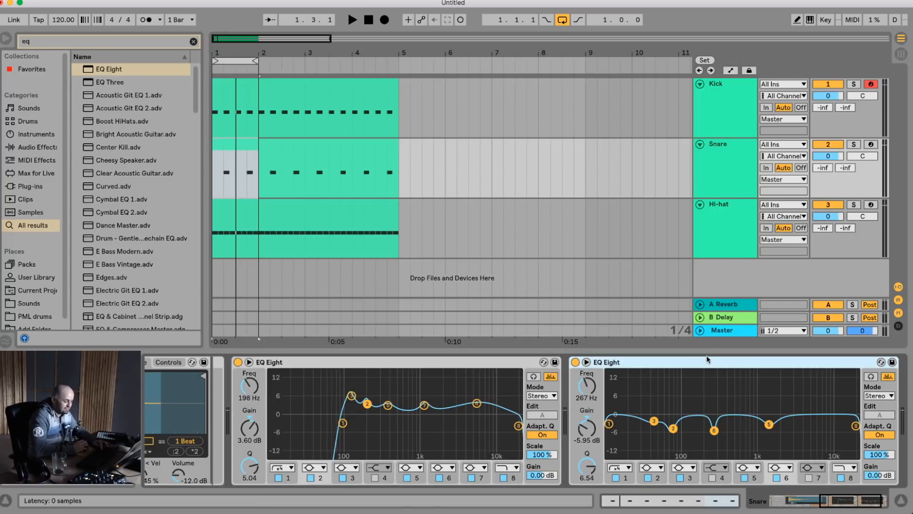
{"action": "left_click", "coordinate": [714, 217]}
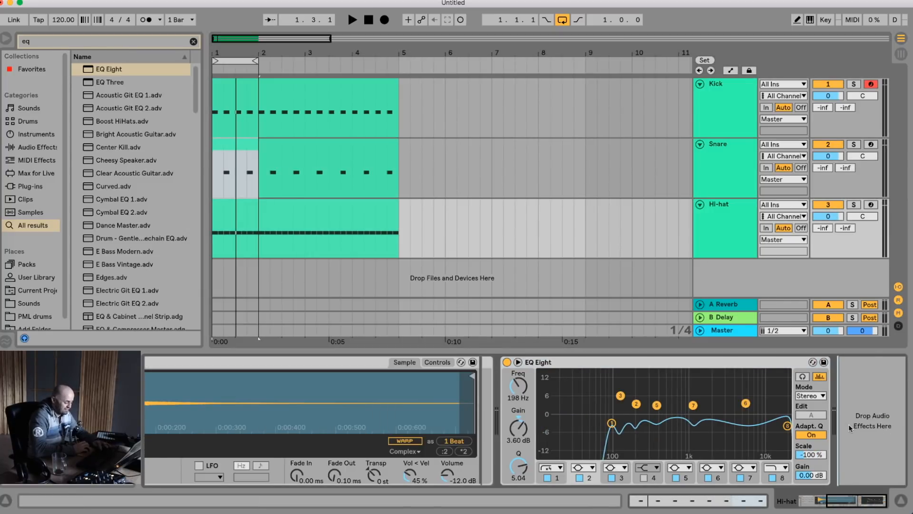
{"action": "left_click_drag", "start_coordinate": [849, 424], "coordinate": [849, 424]}
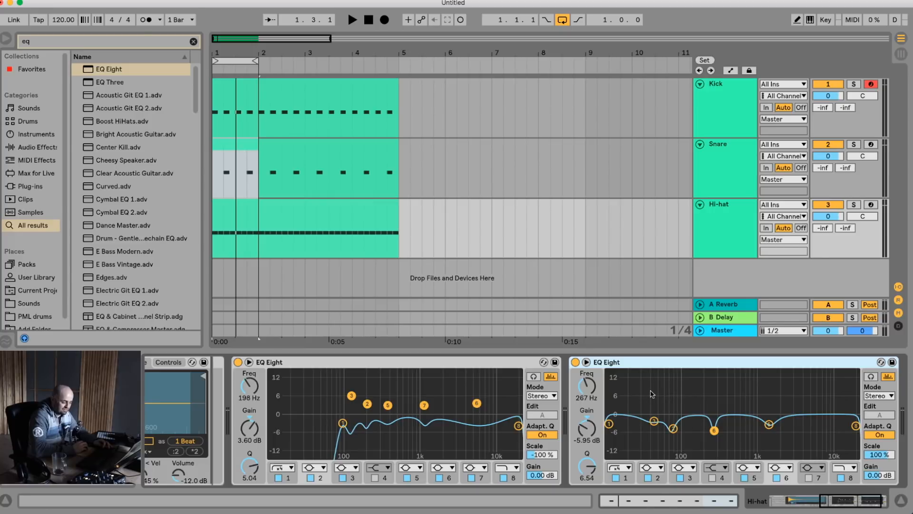
During playback, enable band 7 in the hi-hat's second EQ and cut 8.80 dB at 6.53 kHz (Q 0.71).
{"action": "key", "text": "space"}
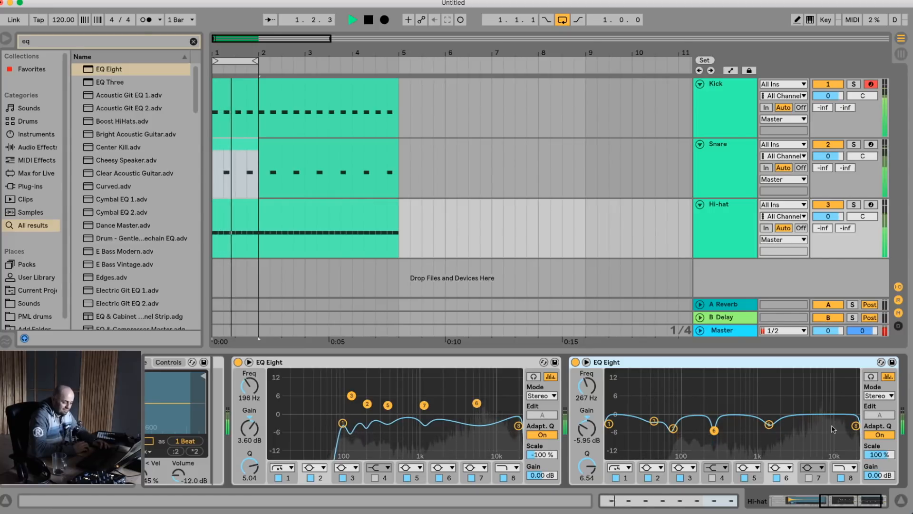
{"action": "left_click", "coordinate": [808, 478]}
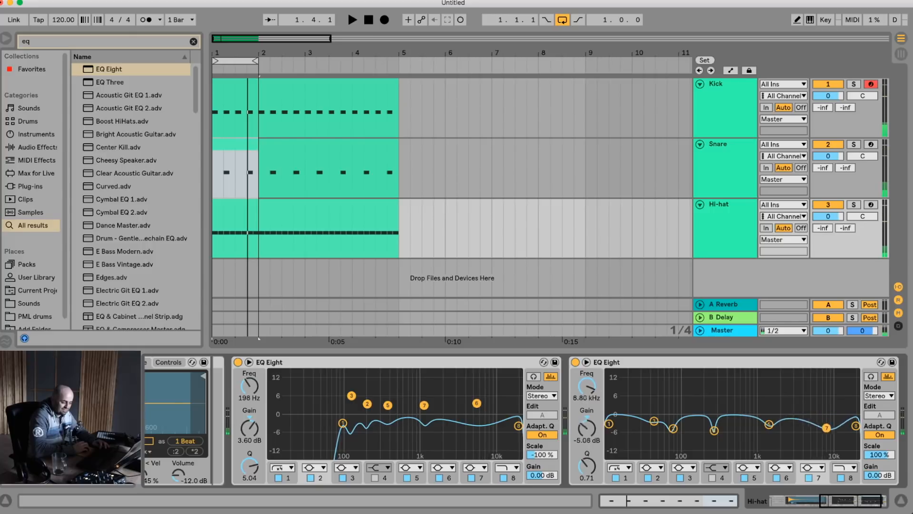
{"action": "left_click_drag", "start_coordinate": [819, 414], "coordinate": [817, 437]}
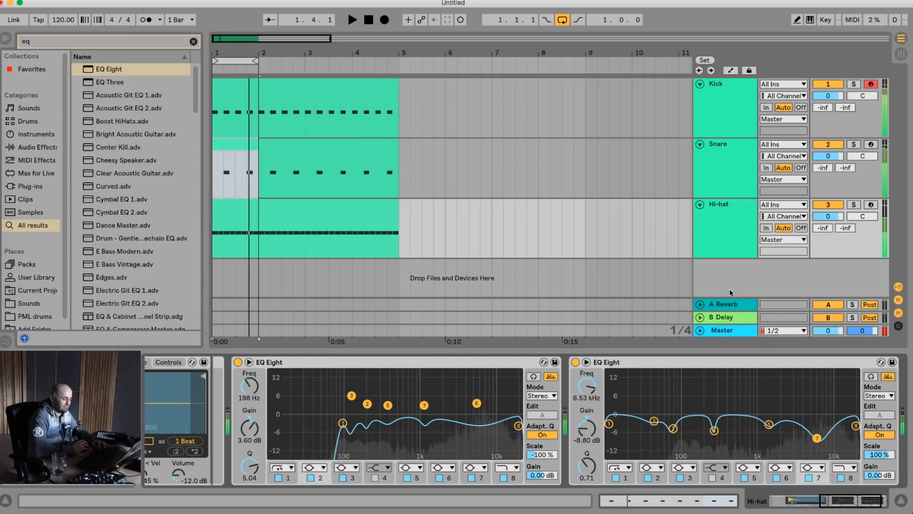
{"action": "key", "text": "space"}
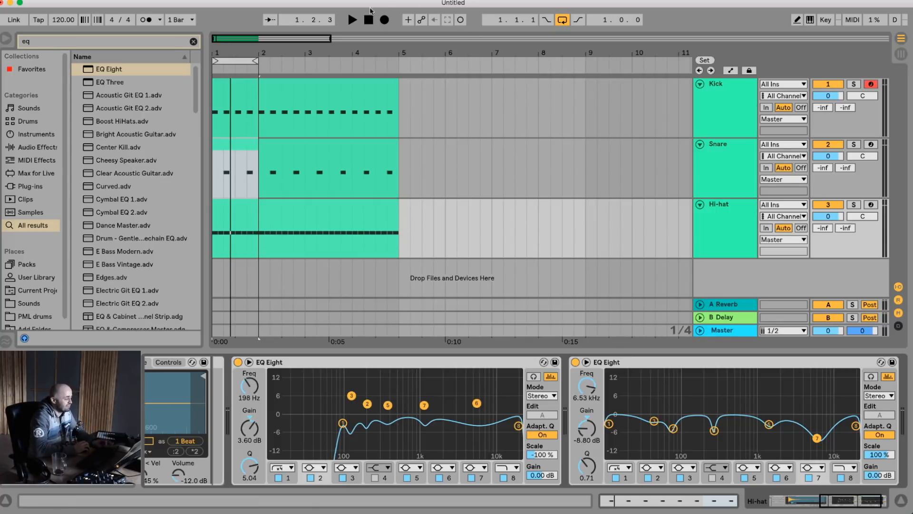
Clear the browser search, fold the Kick, Snare and Hi-hat tracks, and switch to Session View.
{"action": "left_click", "coordinate": [193, 42]}
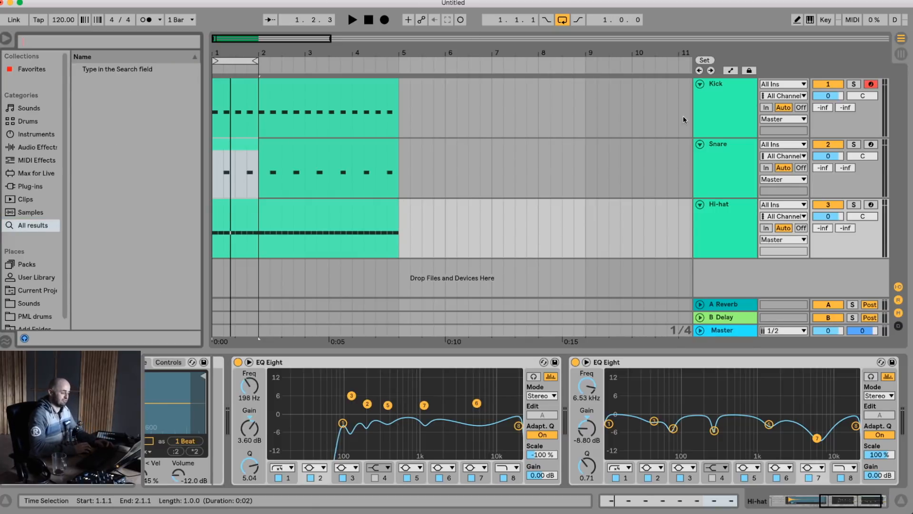
{"action": "left_click", "coordinate": [700, 85]}
{"action": "left_click", "coordinate": [700, 97]}
{"action": "left_click", "coordinate": [700, 110]}
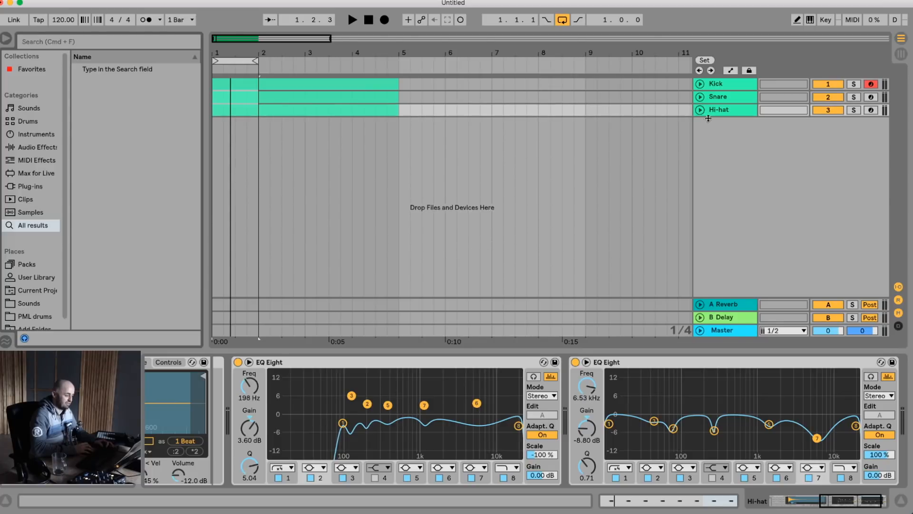
{"action": "key", "text": "Tab"}
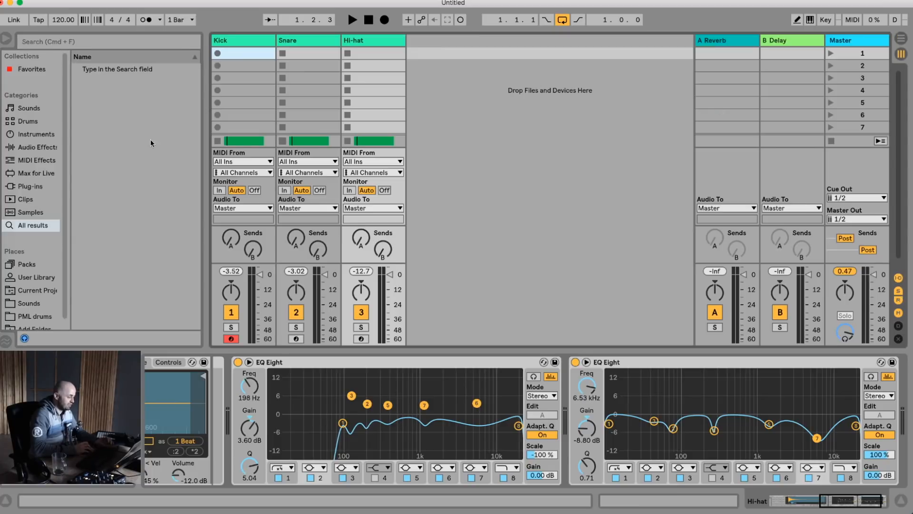
In the PML drums place, open the Premium House Loops Samples folder of Deep Premium Vol. 1.7 and widen the browser.
{"action": "left_click", "coordinate": [104, 42]}
{"action": "left_click", "coordinate": [21, 315]}
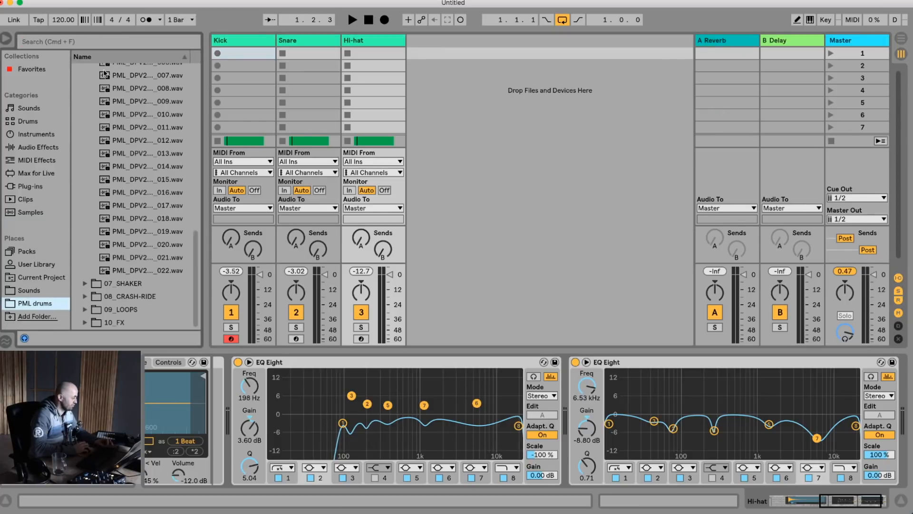
{"action": "left_click", "coordinate": [94, 160]}
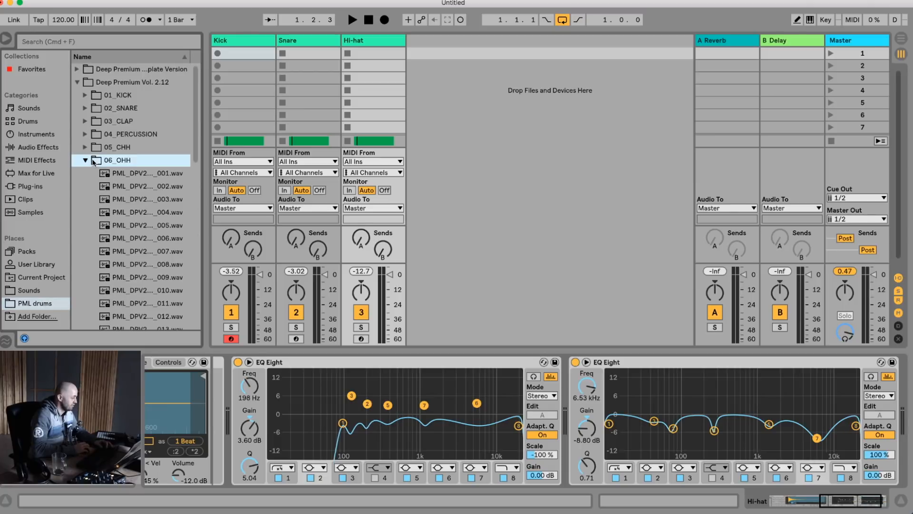
{"action": "left_click", "coordinate": [78, 83]}
{"action": "left_click", "coordinate": [77, 69]}
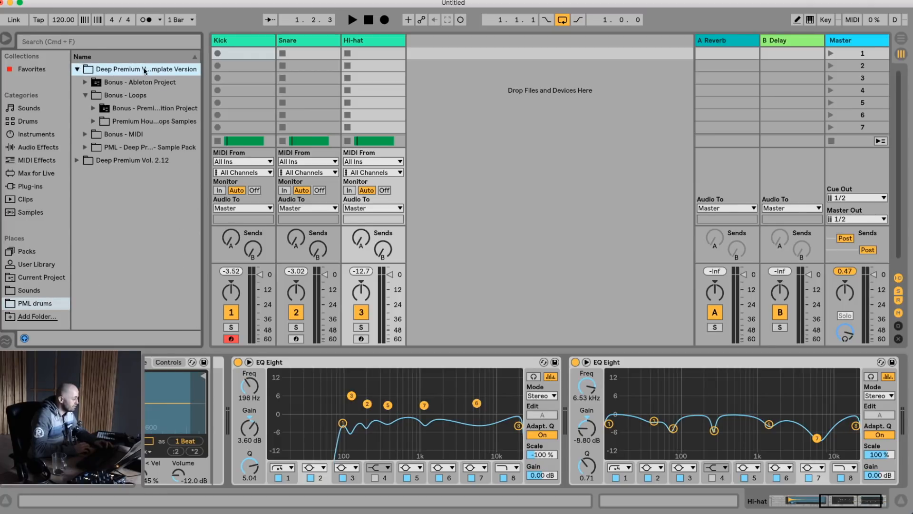
{"action": "left_click_drag", "start_coordinate": [206, 77], "coordinate": [212, 77]}
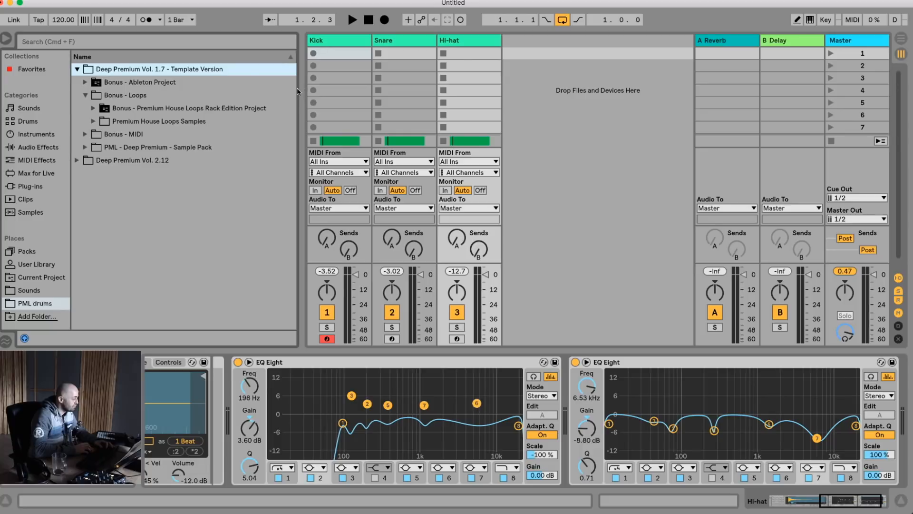
{"action": "left_click", "coordinate": [93, 121]}
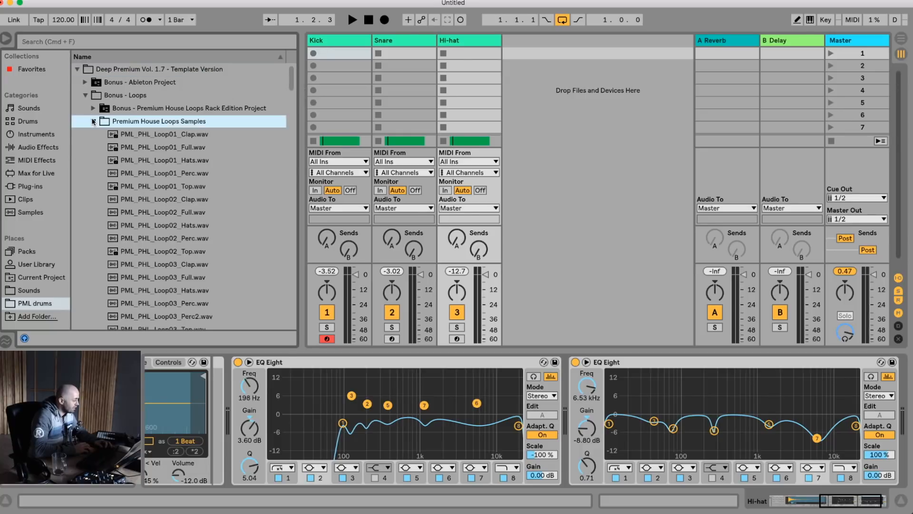
Preview PML_PHL_Loop33_Full.wav and add it as a clip on a new audio track.
{"action": "scroll", "coordinate": [172, 143], "scroll_direction": "down", "scroll_amount": 20}
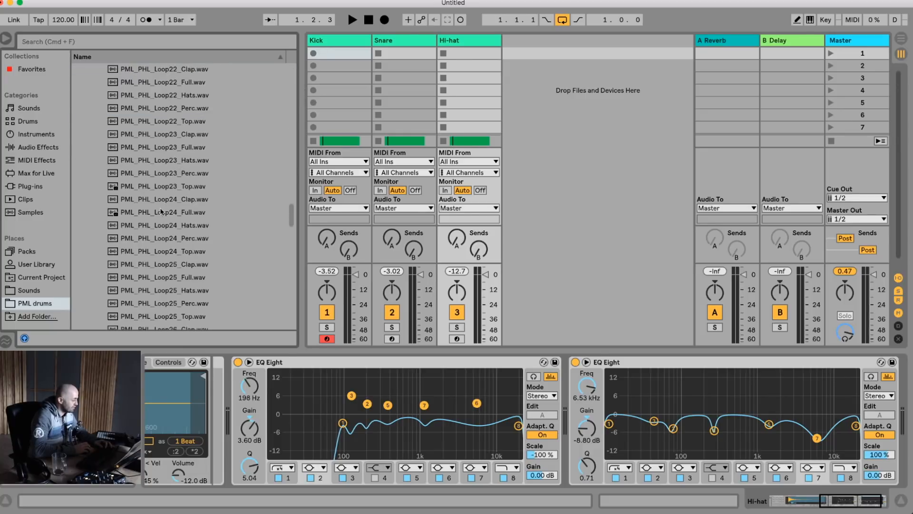
{"action": "scroll", "coordinate": [149, 225], "scroll_direction": "down", "scroll_amount": 15}
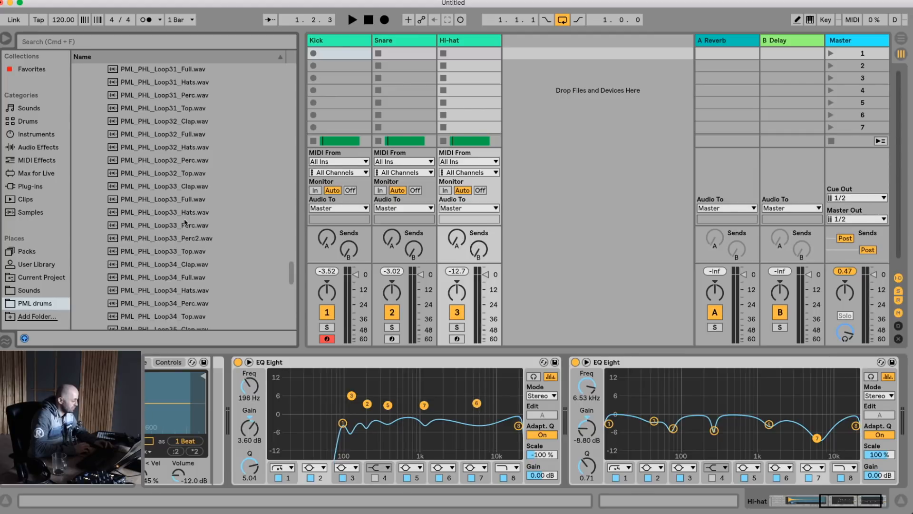
{"action": "left_click", "coordinate": [142, 200]}
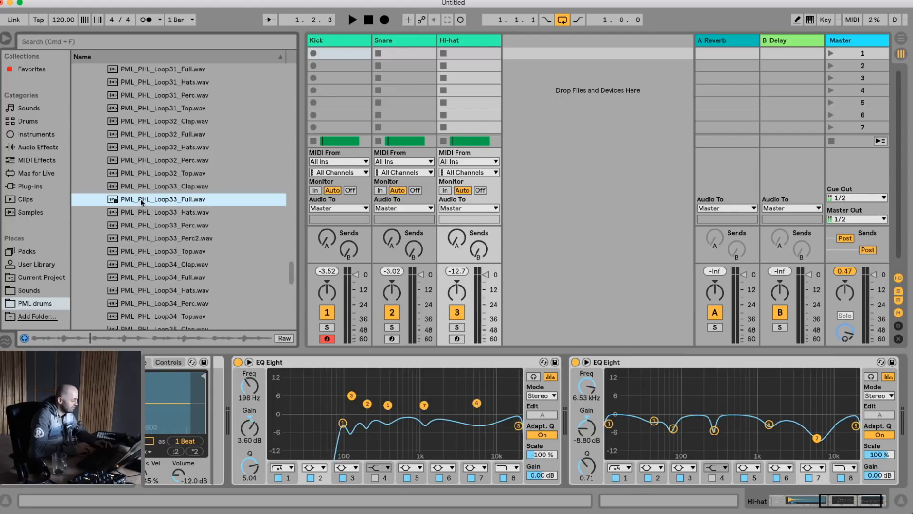
{"action": "left_click_drag", "start_coordinate": [142, 202], "coordinate": [530, 53]}
Delete the Kick, Snare and Hi-hat tracks and launch the PML_PHL_Loop33_Full clip.
{"action": "left_click", "coordinate": [356, 36]}
{"action": "key", "text": "Delete"}
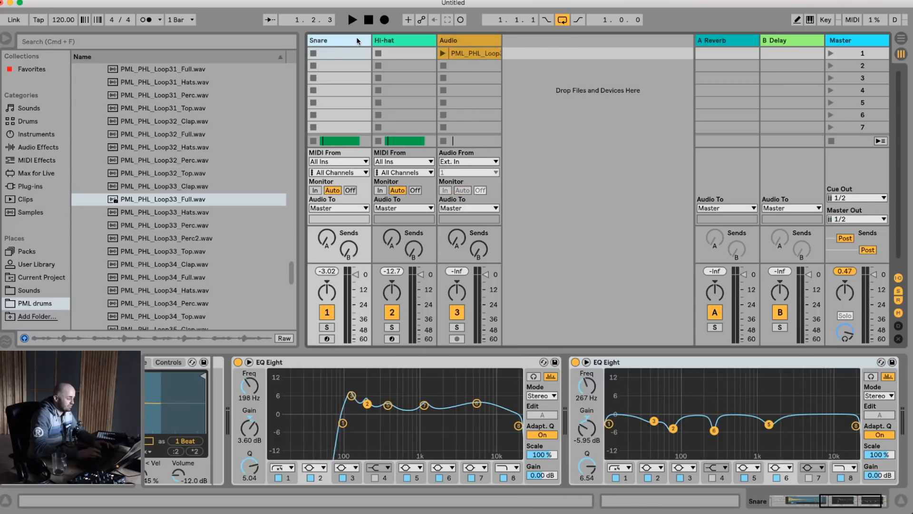
{"action": "key", "text": "Delete"}
{"action": "key", "text": "Delete"}
{"action": "left_click", "coordinate": [336, 54]}
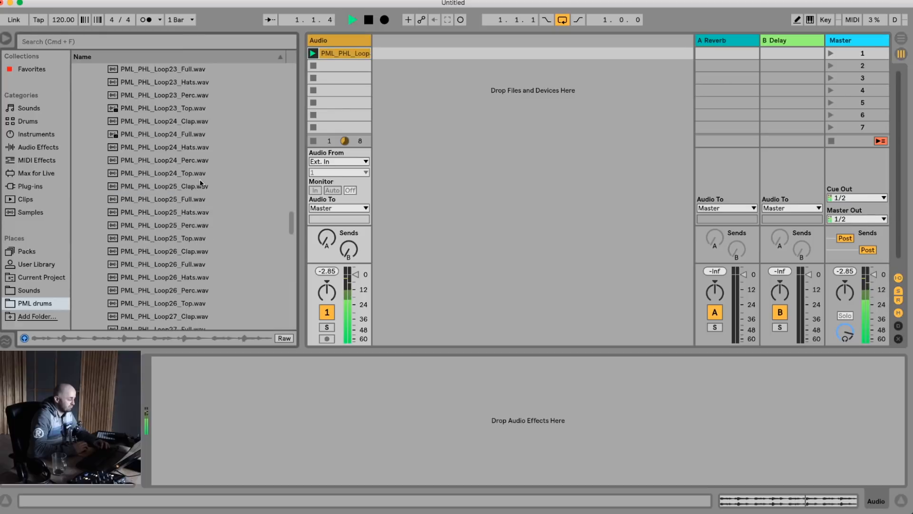
Collapse the Premium House Loops Samples and Deep Premium Vol. 1.7 folders in the browser and stop playback.
{"action": "scroll", "coordinate": [200, 183], "scroll_direction": "up", "scroll_amount": 20}
{"action": "left_click", "coordinate": [94, 121]}
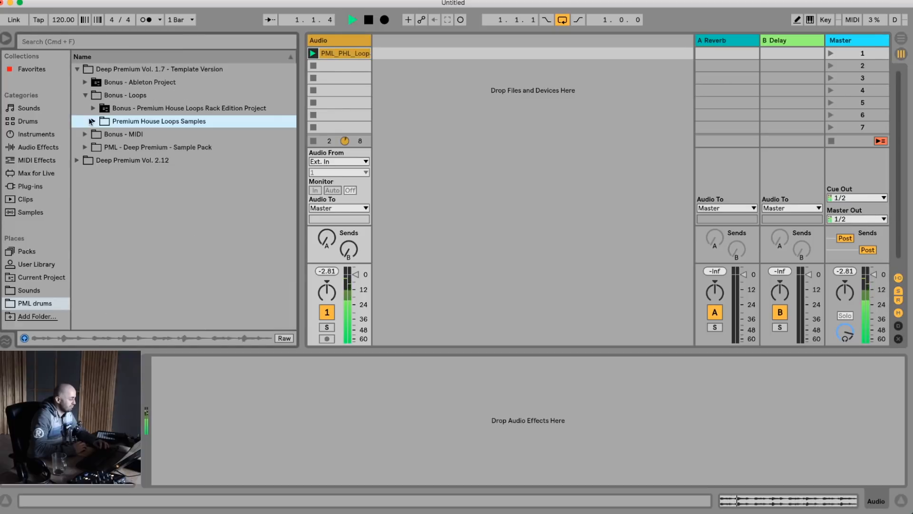
{"action": "left_click", "coordinate": [77, 69]}
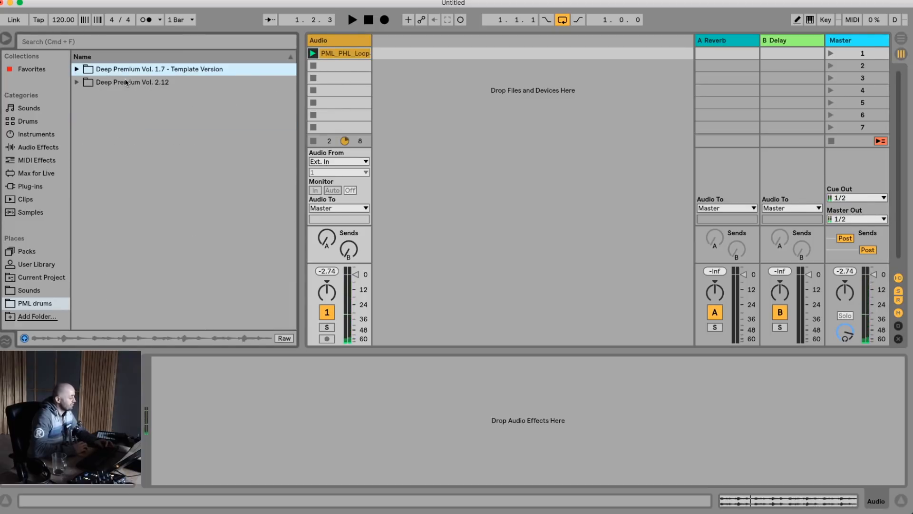
Search all browser content for "multi" and add Multiband Dynamics to the Audio track.
{"action": "left_click", "coordinate": [74, 43]}
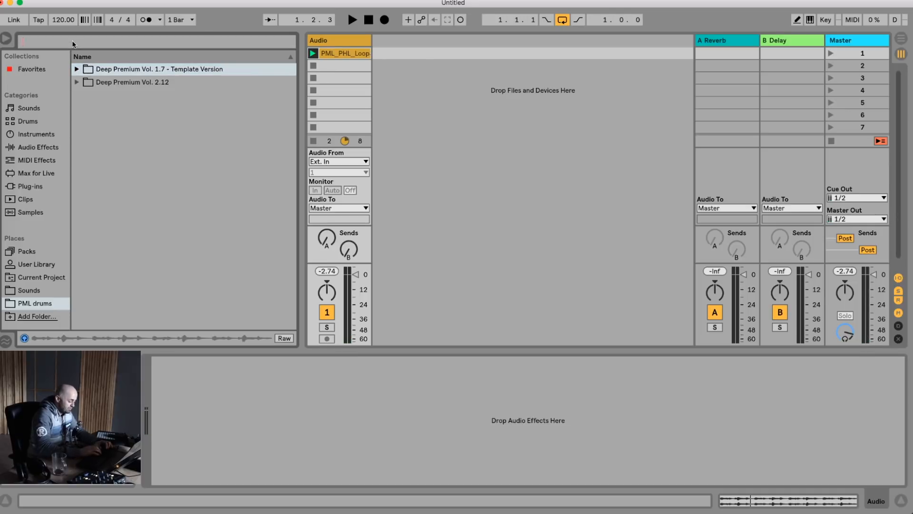
{"action": "type", "text": "multi"}
{"action": "left_click", "coordinate": [38, 226]}
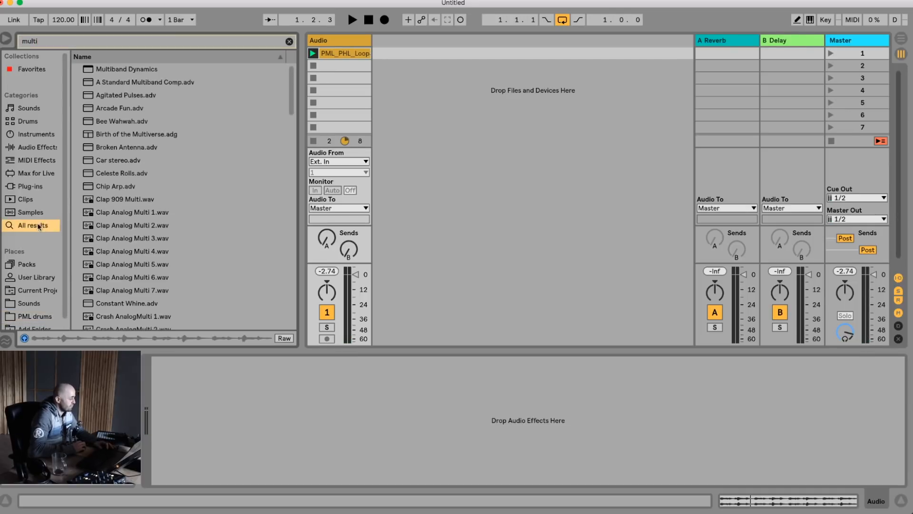
{"action": "left_click_drag", "start_coordinate": [84, 75], "coordinate": [302, 81]}
{"action": "left_click_drag", "start_coordinate": [369, 71], "coordinate": [369, 71]}
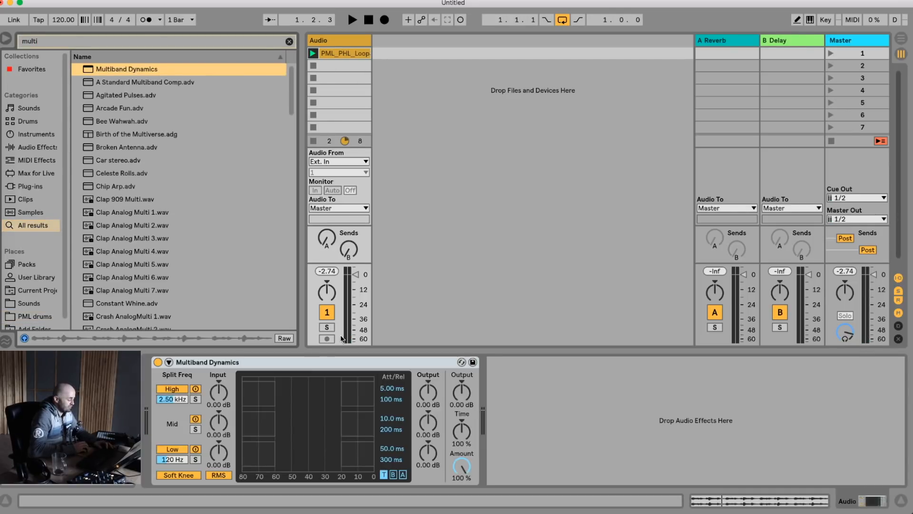
{"action": "left_click", "coordinate": [296, 364]}
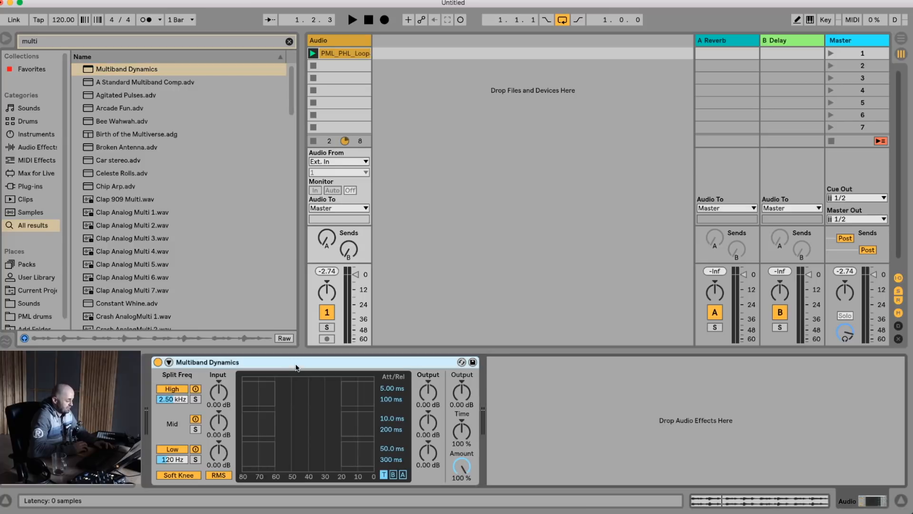
Search the browser for "drum" and add an empty Drum Rack on a new MIDI track.
{"action": "left_click", "coordinate": [49, 41]}
{"action": "key", "text": "BackSpace"}
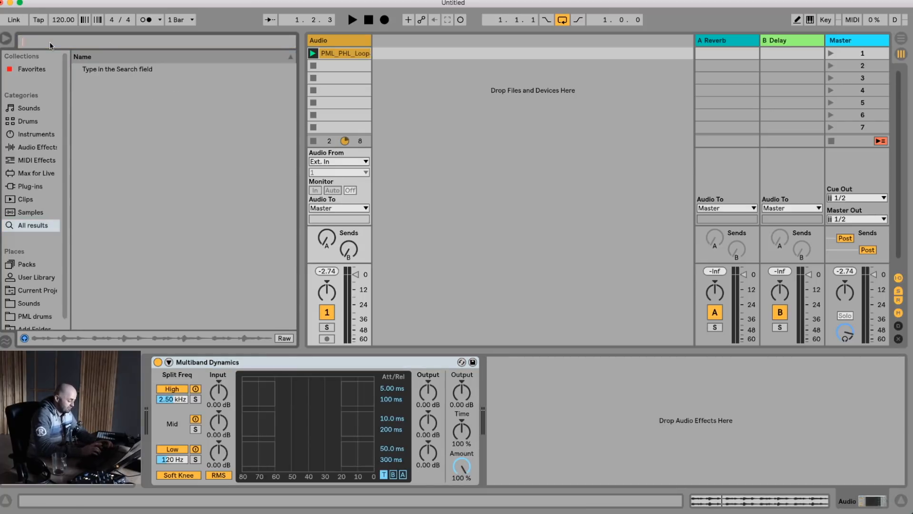
{"action": "type", "text": "drum"}
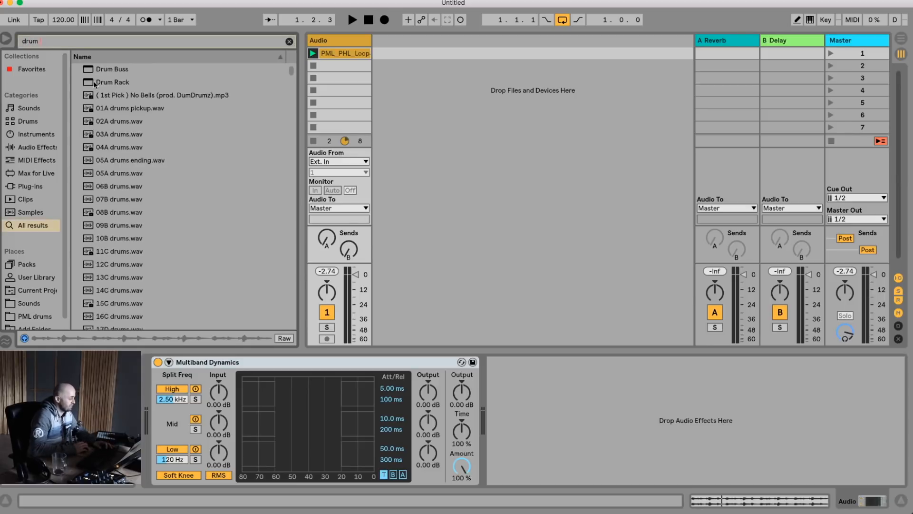
{"action": "left_click_drag", "start_coordinate": [94, 85], "coordinate": [400, 91]}
Clear the search, return to the PML drums place, open Deep Premium Vol. 2.12 and collapse its 06_OHH folder.
{"action": "left_click", "coordinate": [127, 45]}
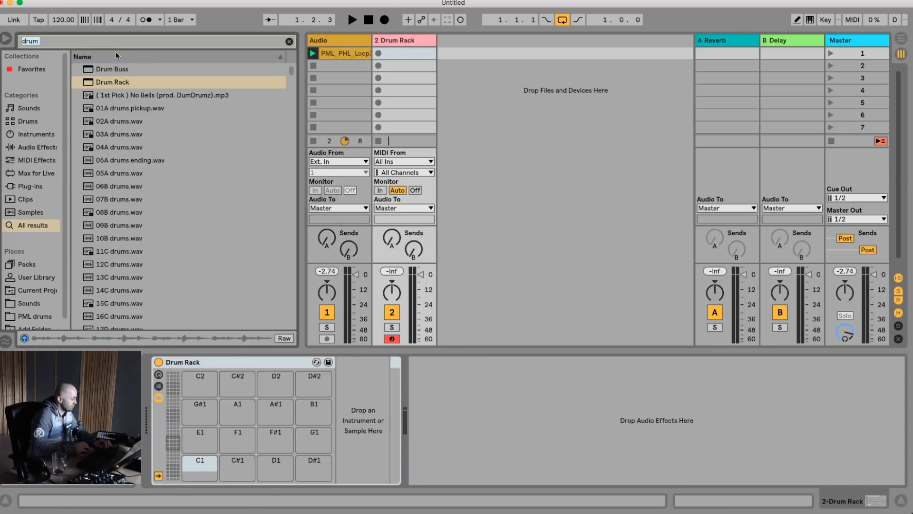
{"action": "left_click", "coordinate": [34, 317]}
{"action": "key", "text": "BackSpace"}
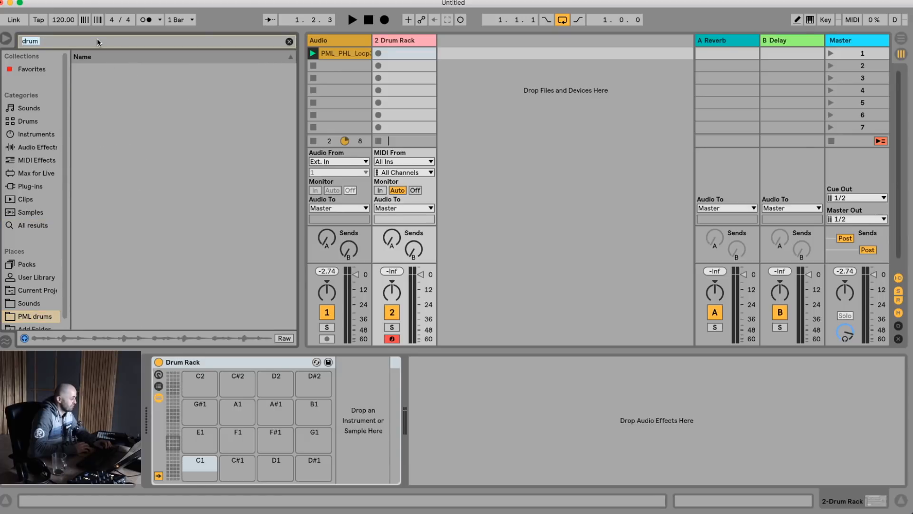
{"action": "left_click", "coordinate": [77, 83]}
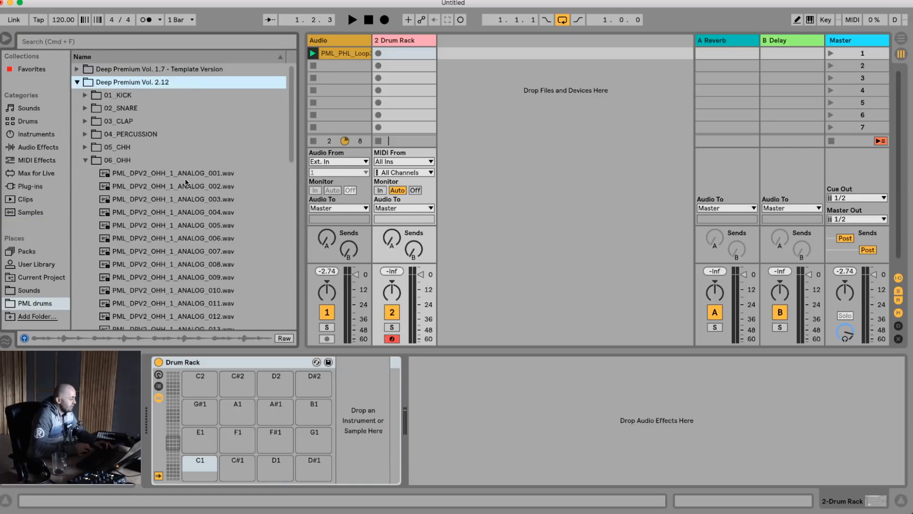
{"action": "scroll", "coordinate": [187, 183], "scroll_direction": "down", "scroll_amount": 10}
{"action": "scroll", "coordinate": [187, 183], "scroll_direction": "up", "scroll_amount": 10}
{"action": "left_click", "coordinate": [86, 161]}
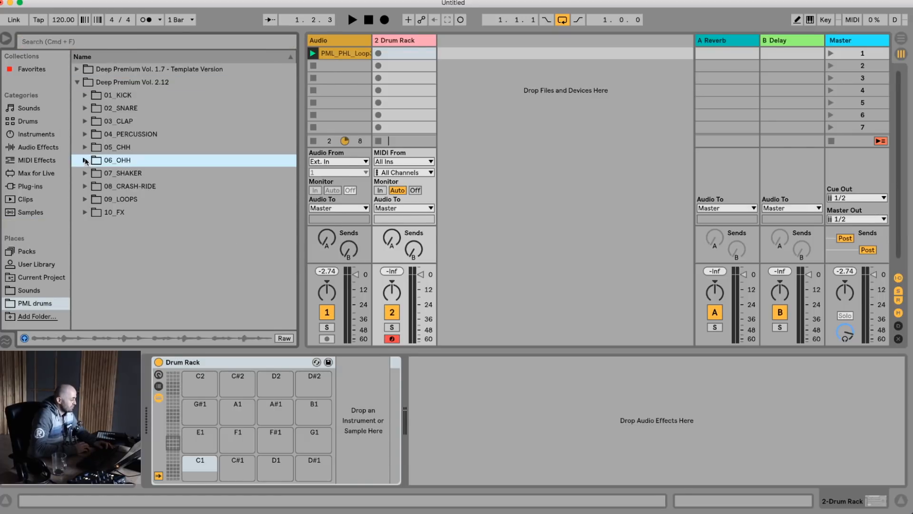
Preview PML_DPV2_CLAP_3_CUTTING_008.wav in the 03_CLAP folder and load it onto the Drum Rack's F1 pad.
{"action": "left_click", "coordinate": [85, 121]}
{"action": "scroll", "coordinate": [224, 237], "scroll_direction": "down", "scroll_amount": 15}
{"action": "left_click", "coordinate": [128, 243]}
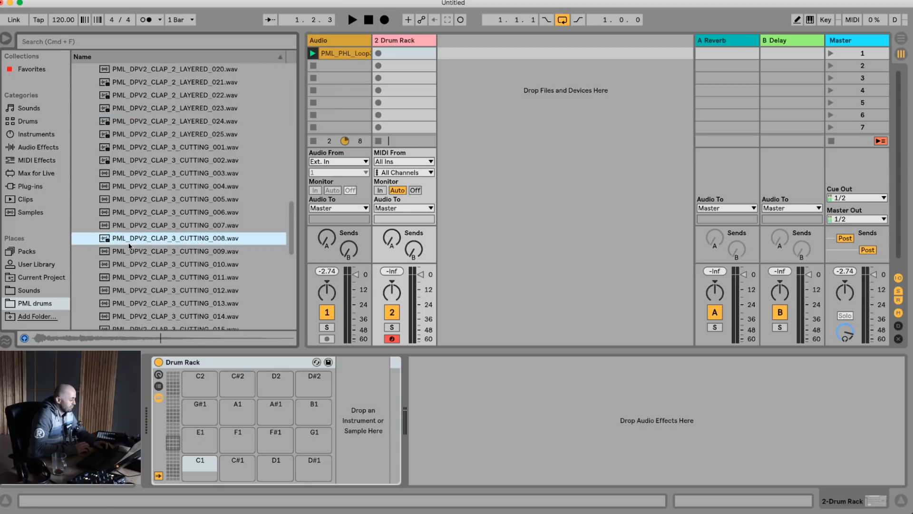
{"action": "left_click_drag", "start_coordinate": [142, 242], "coordinate": [238, 440]}
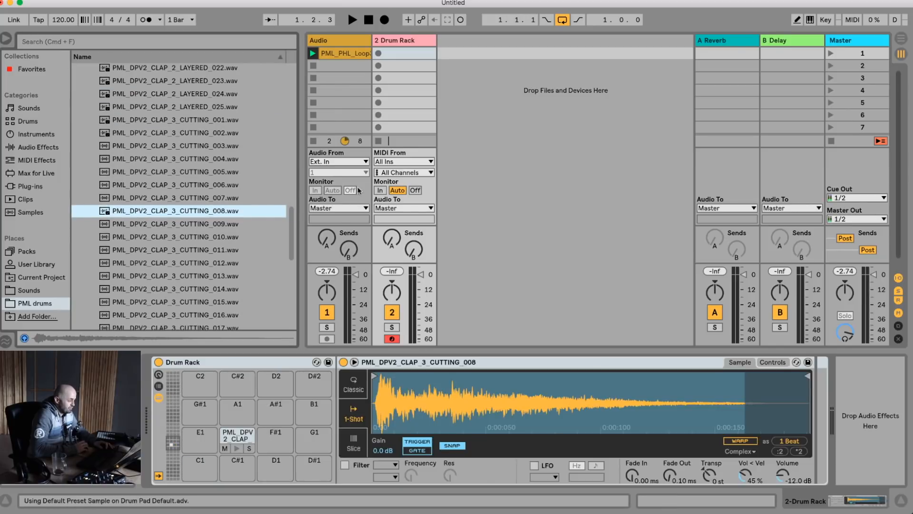
Create a MIDI clip in the Drum Rack's first slot with clap notes at 1.2 and 1.4, and audition scene 1.
{"action": "double_click", "coordinate": [398, 53]}
{"action": "left_click", "coordinate": [540, 402]}
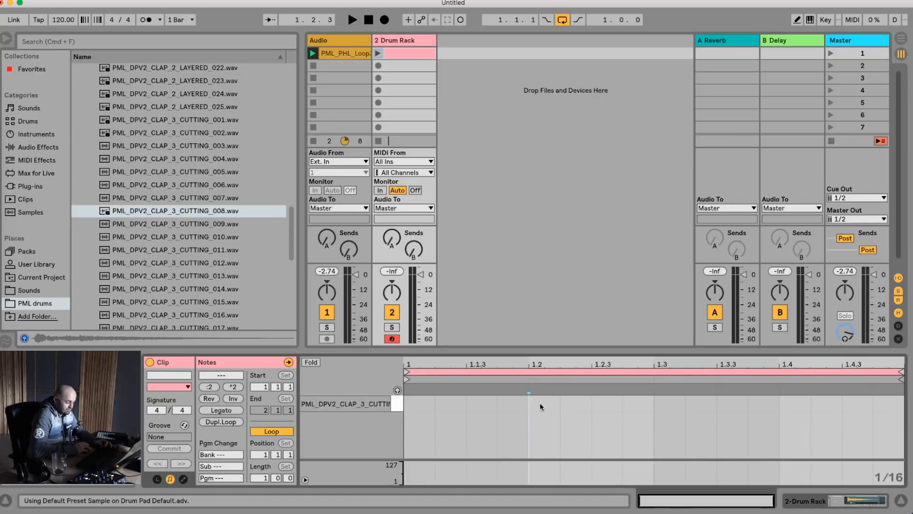
{"action": "double_click", "coordinate": [793, 403]}
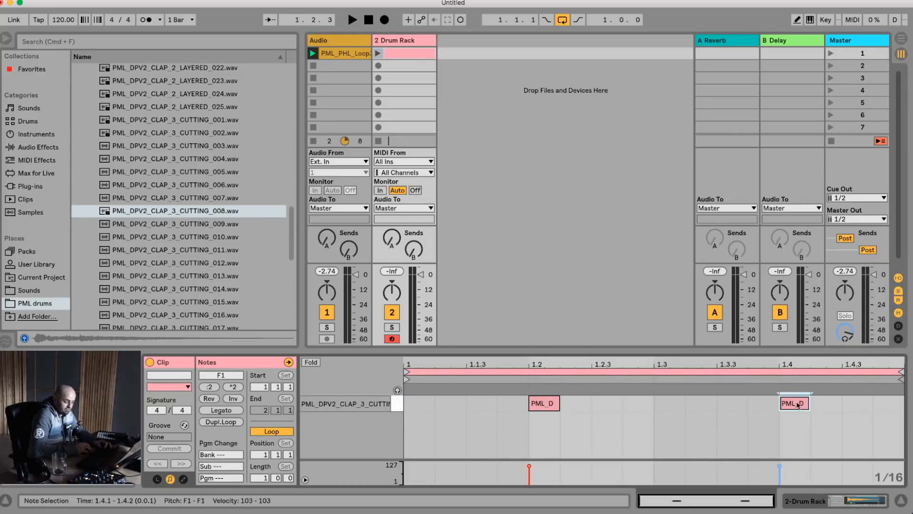
{"action": "left_click", "coordinate": [827, 53]}
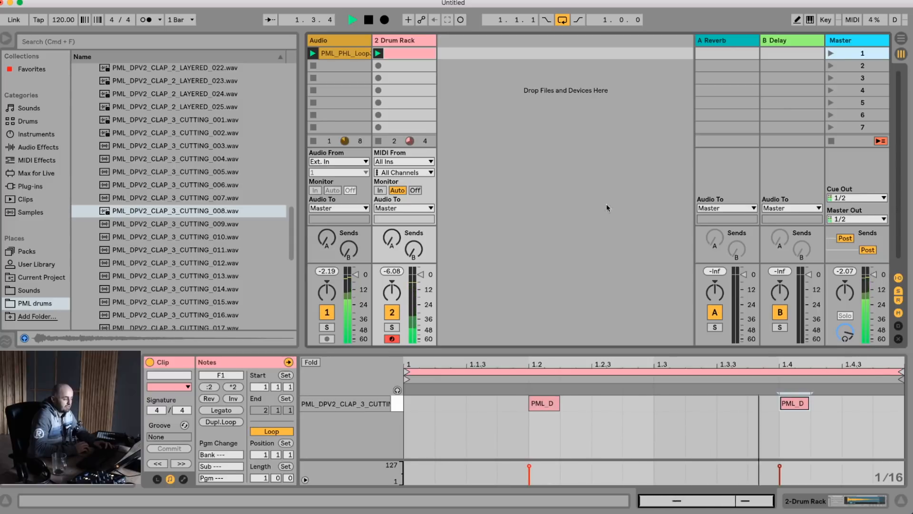
{"action": "key", "text": "space"}
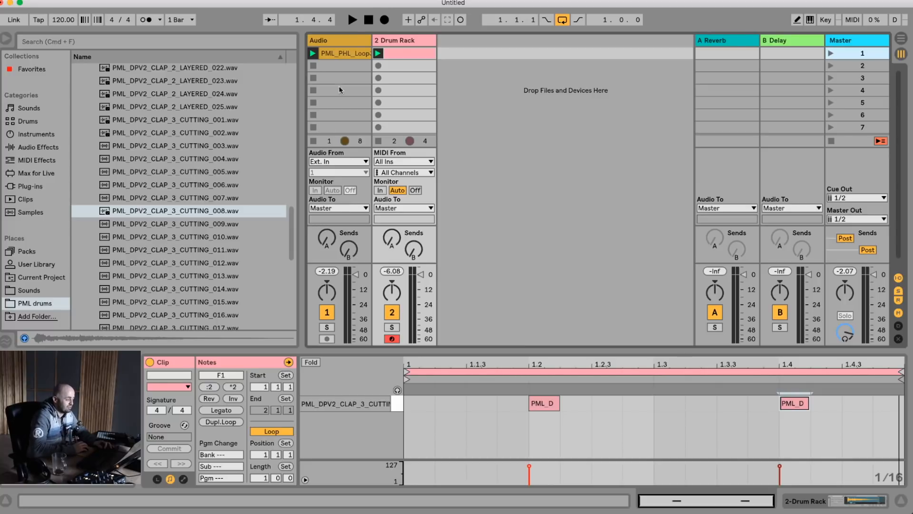
Expand the sidechain section of the Audio track's Multiband Dynamics and enable Sidechain.
{"action": "left_click", "coordinate": [341, 43]}
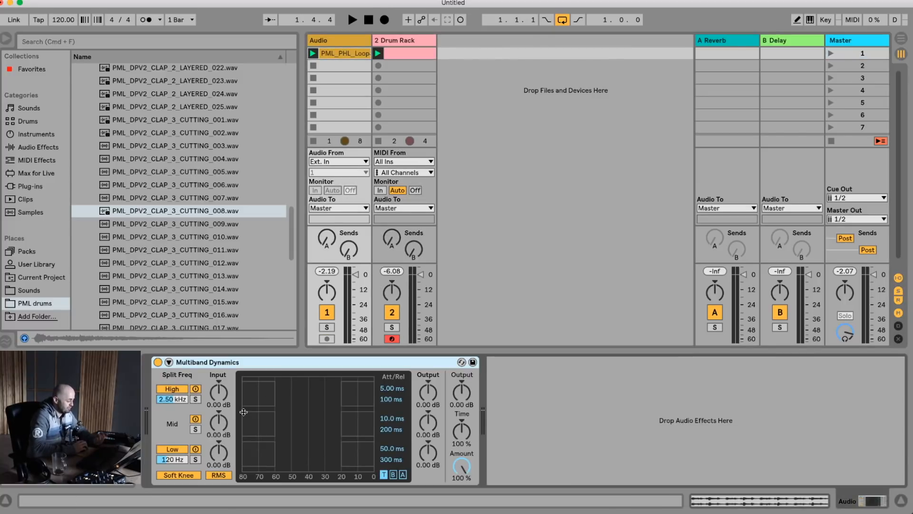
{"action": "left_click", "coordinate": [169, 362]}
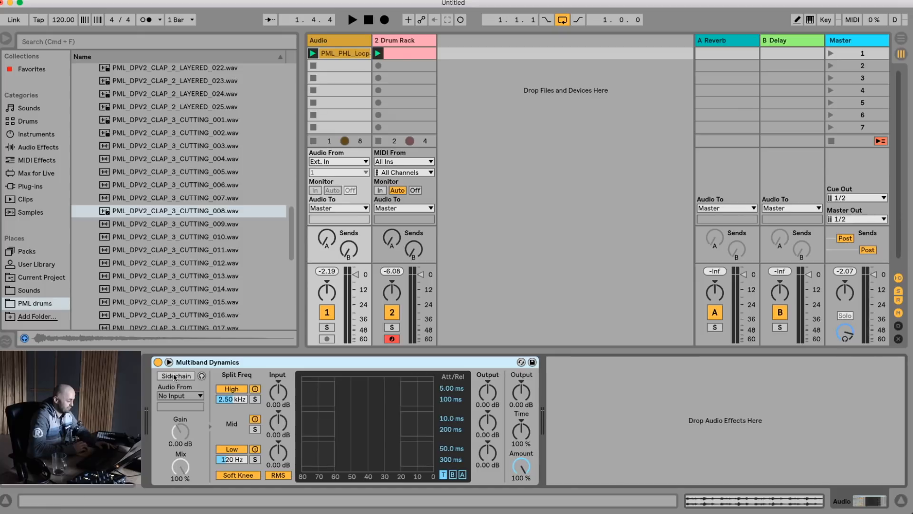
{"action": "left_click", "coordinate": [173, 374]}
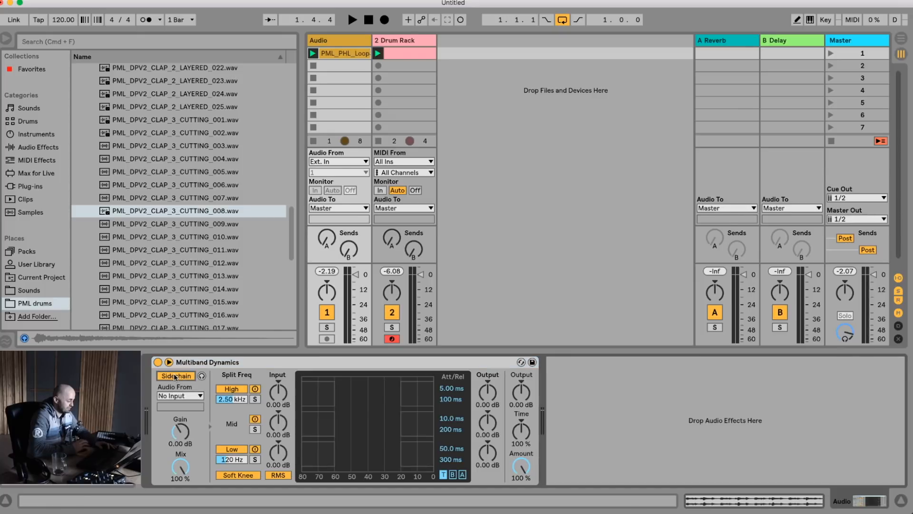
Solo the Mid band in Multiband Dynamics, listen to the loop through it, and remove the solo.
{"action": "left_click", "coordinate": [255, 429]}
{"action": "key", "text": "space"}
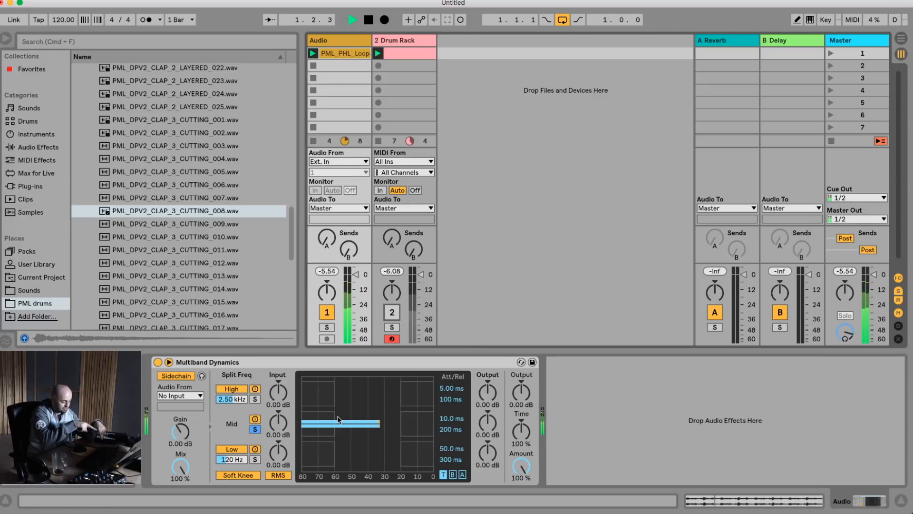
{"action": "key", "text": "space"}
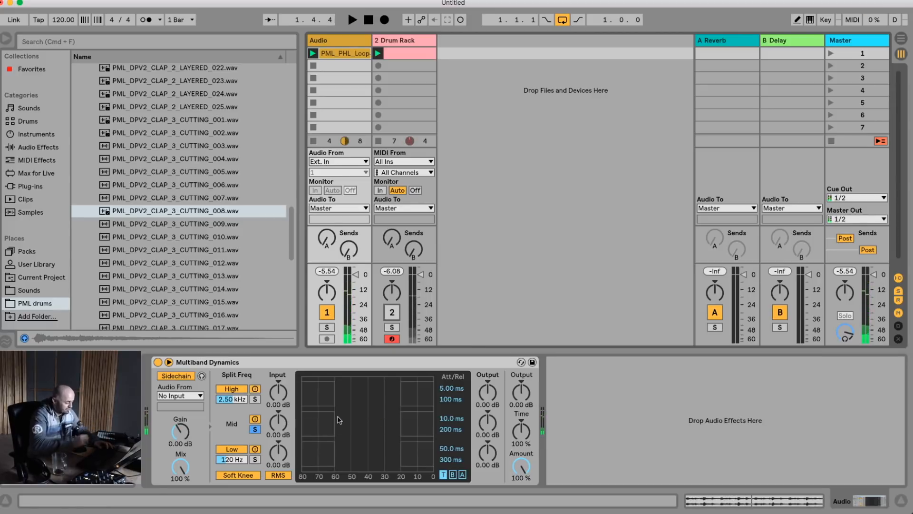
{"action": "left_click", "coordinate": [256, 429]}
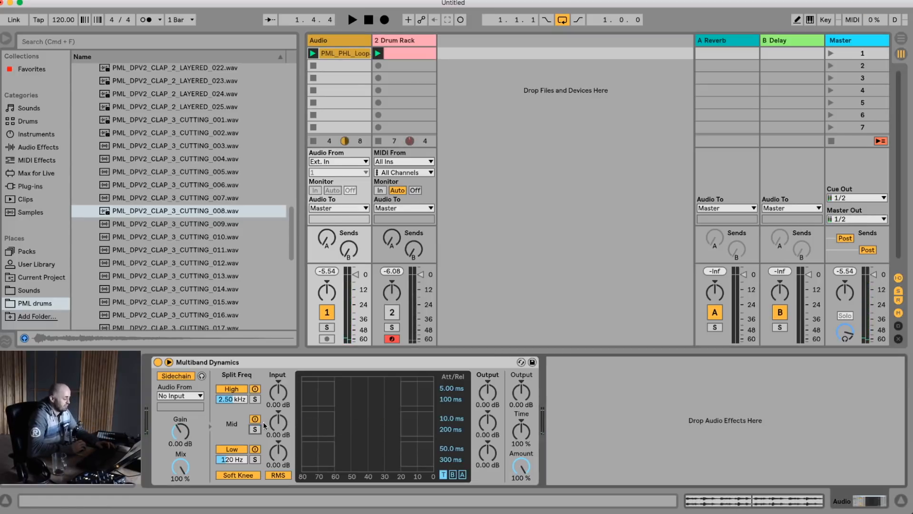
Set the sidechain's Audio From source to 2-Drum Rack and adjust the Mid band's below-threshold ratio.
{"action": "left_click", "coordinate": [184, 395]}
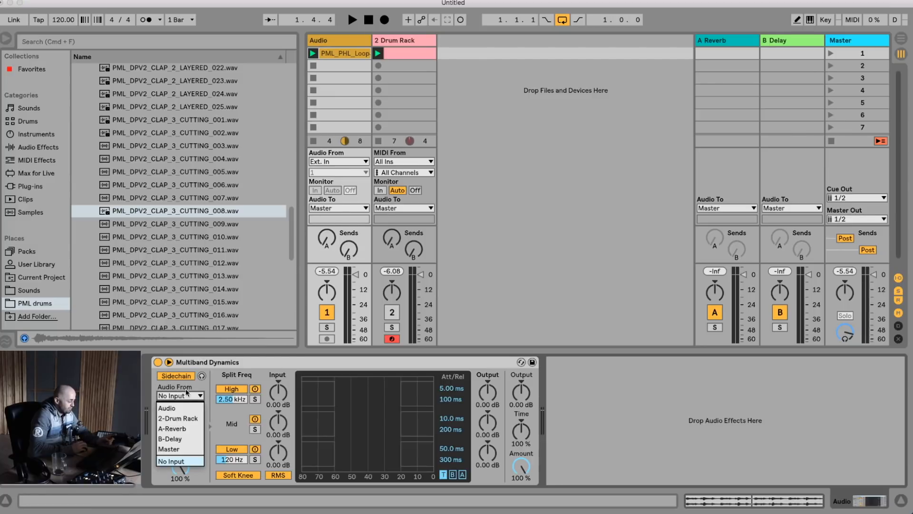
{"action": "left_click", "coordinate": [186, 418]}
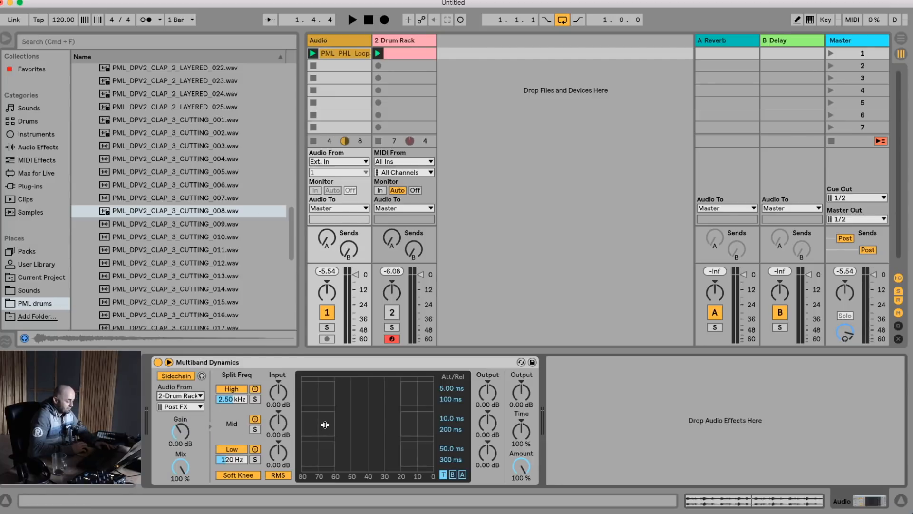
{"action": "left_click_drag", "start_coordinate": [318, 422], "coordinate": [318, 418]}
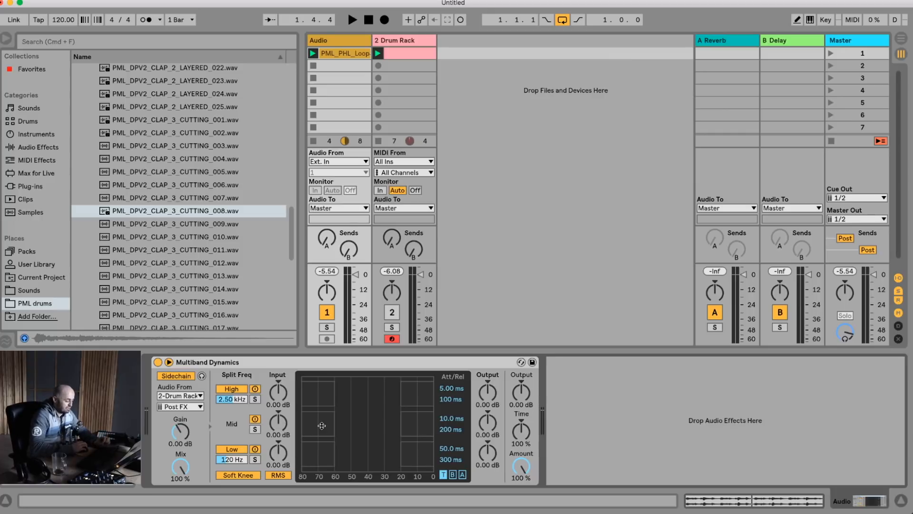
{"action": "left_click_drag", "start_coordinate": [321, 422], "coordinate": [322, 411]}
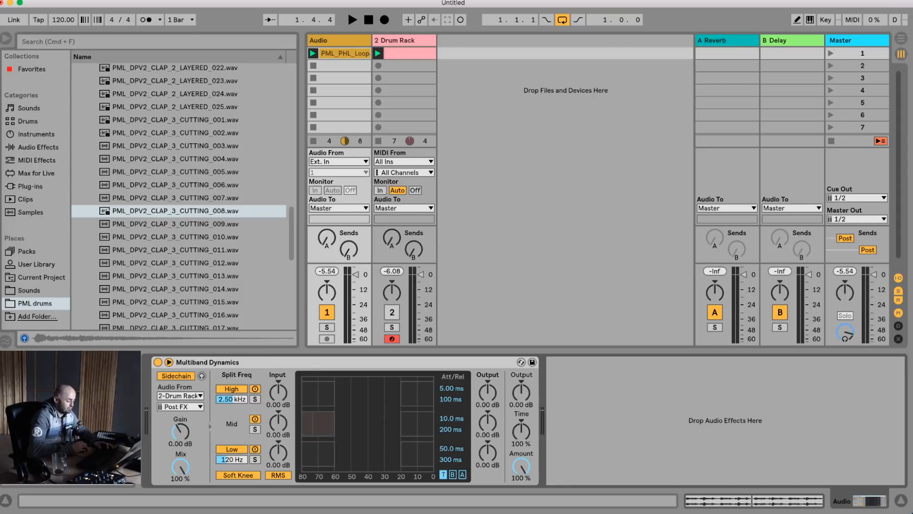
Add clap notes on beats 1 and 3 of the Drum Rack's MIDI clip.
{"action": "double_click", "coordinate": [406, 53]}
{"action": "double_click", "coordinate": [419, 403]}
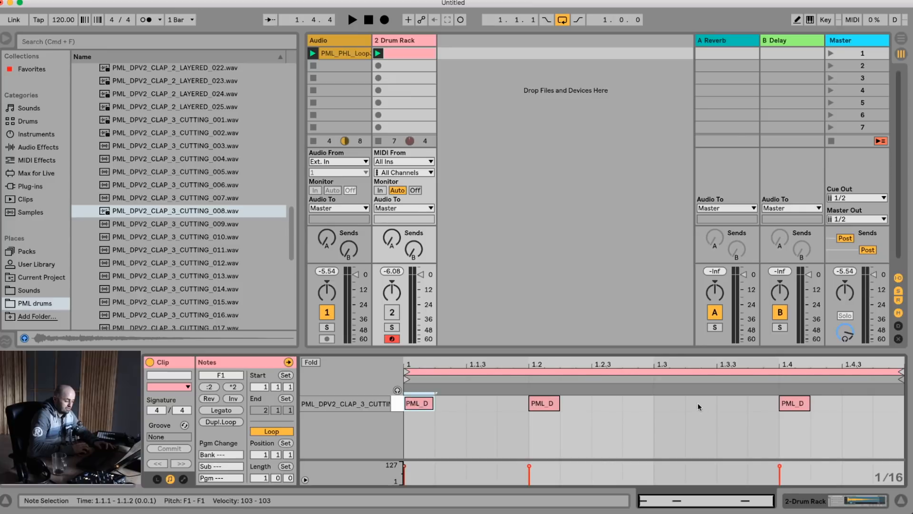
{"action": "double_click", "coordinate": [669, 404]}
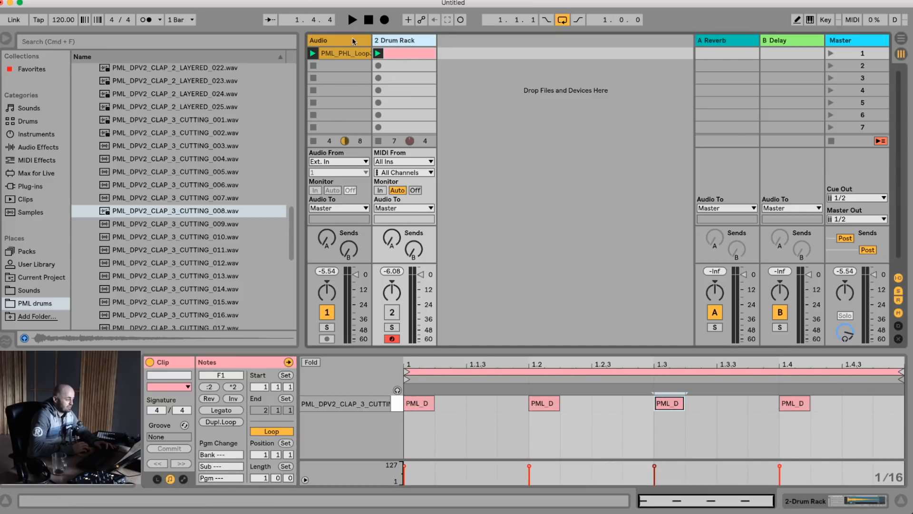
During playback, reactivate the Drum Rack track and raise the Audio track's Mid band below threshold to about -14 dB in Multiband Dynamics.
{"action": "key", "text": "space"}
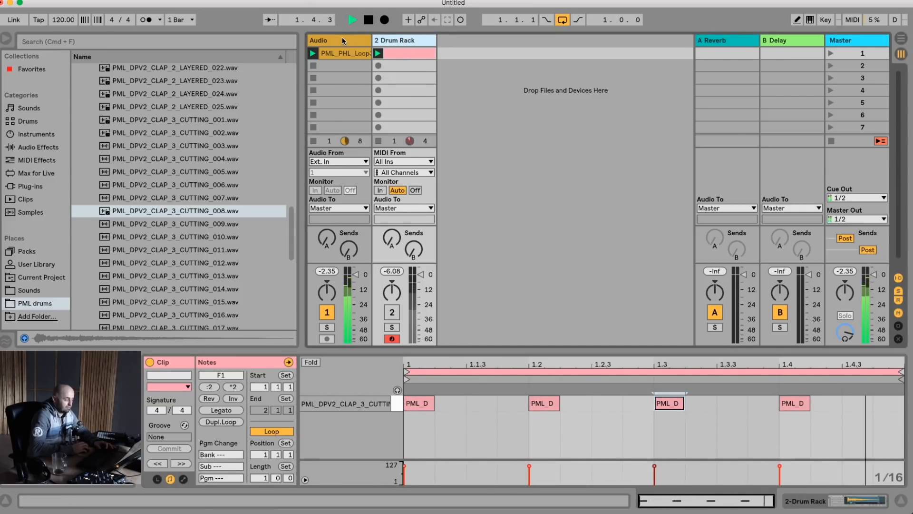
{"action": "left_click", "coordinate": [342, 39]}
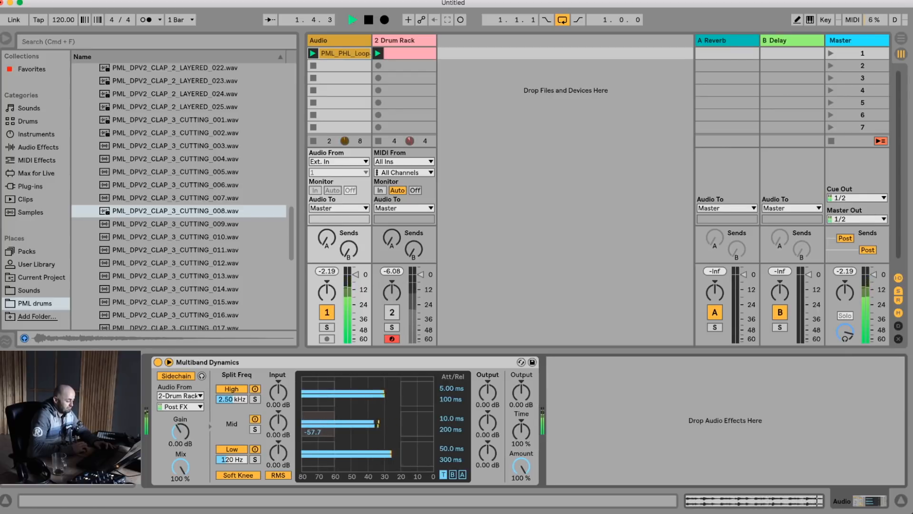
{"action": "left_click", "coordinate": [392, 313]}
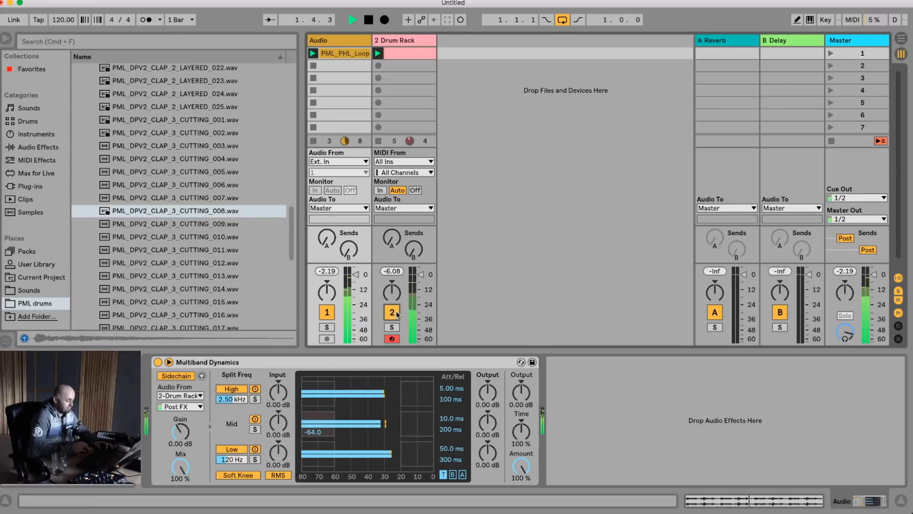
{"action": "left_click_drag", "start_coordinate": [335, 416], "coordinate": [411, 417]}
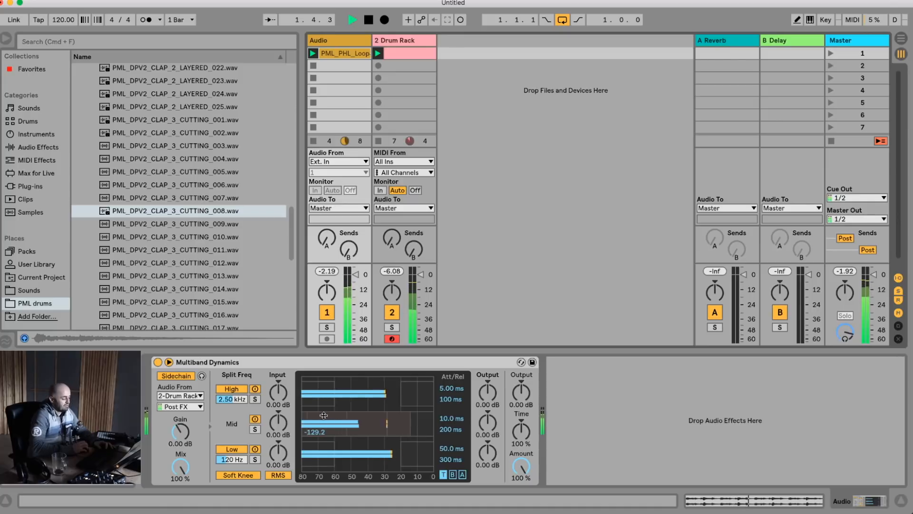
{"action": "key", "text": "space"}
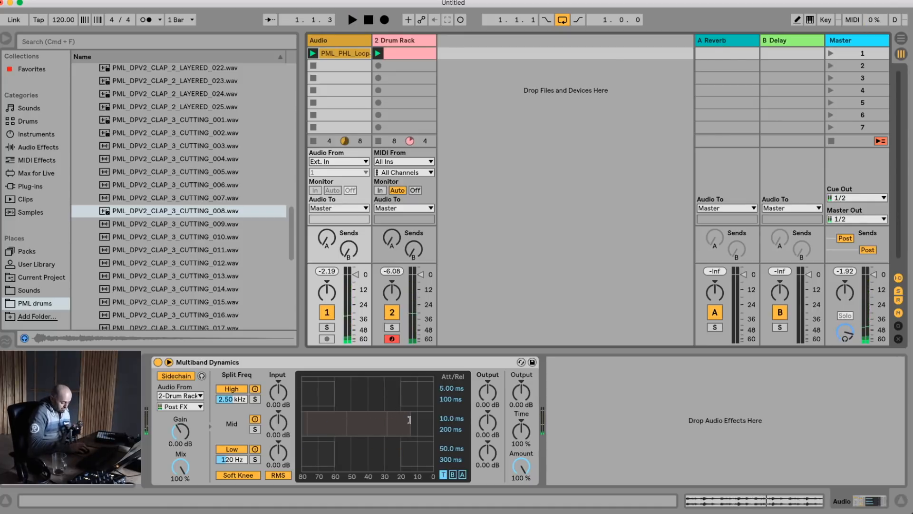
Lower the Mid band's below threshold in Multiband Dynamics, settling at about -46 dB while the loop plays.
{"action": "left_click_drag", "start_coordinate": [409, 420], "coordinate": [375, 420]}
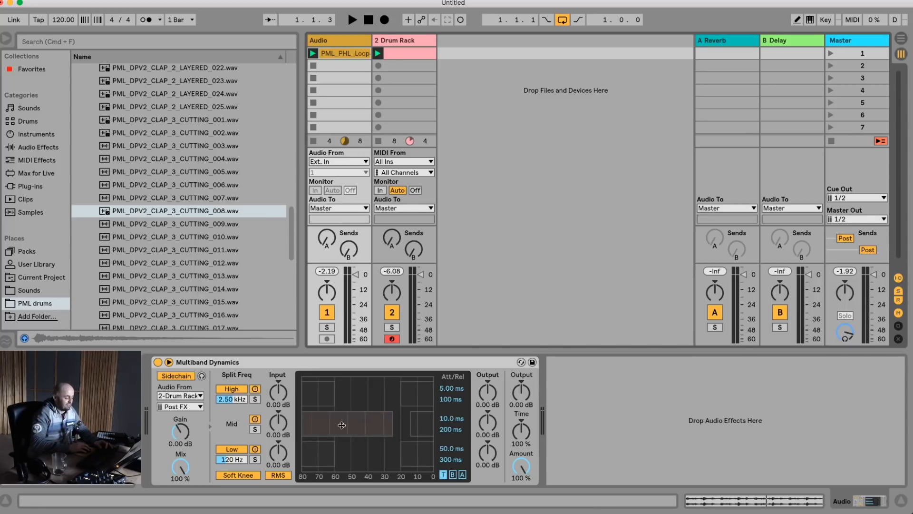
{"action": "left_click_drag", "start_coordinate": [392, 424], "coordinate": [337, 423]}
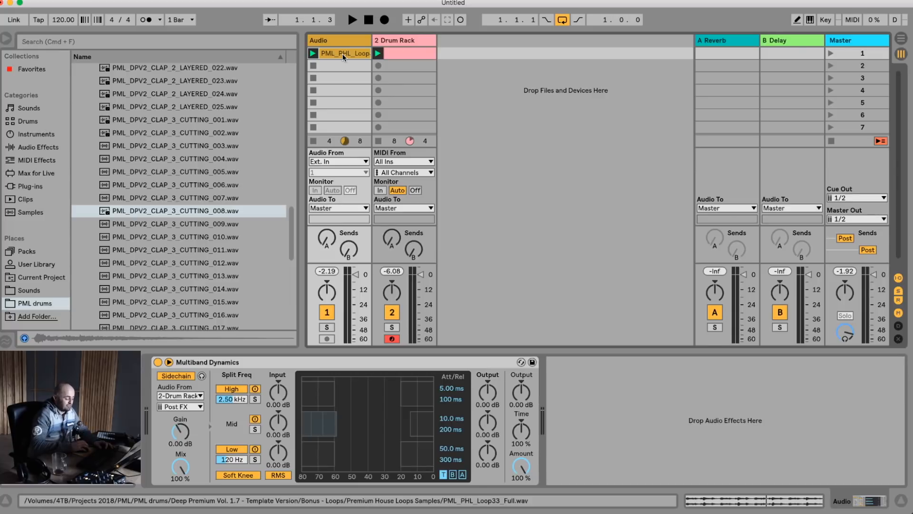
{"action": "key", "text": "space"}
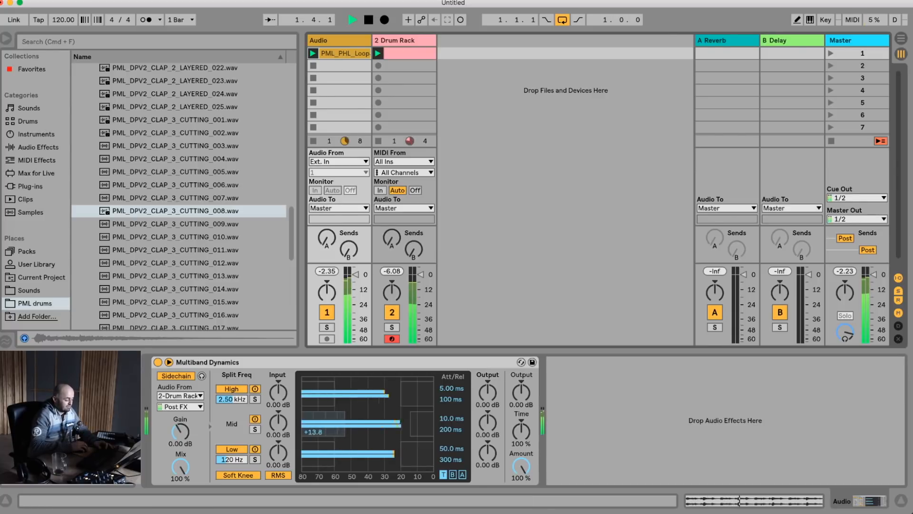
{"action": "left_click_drag", "start_coordinate": [343, 431], "coordinate": [357, 432]}
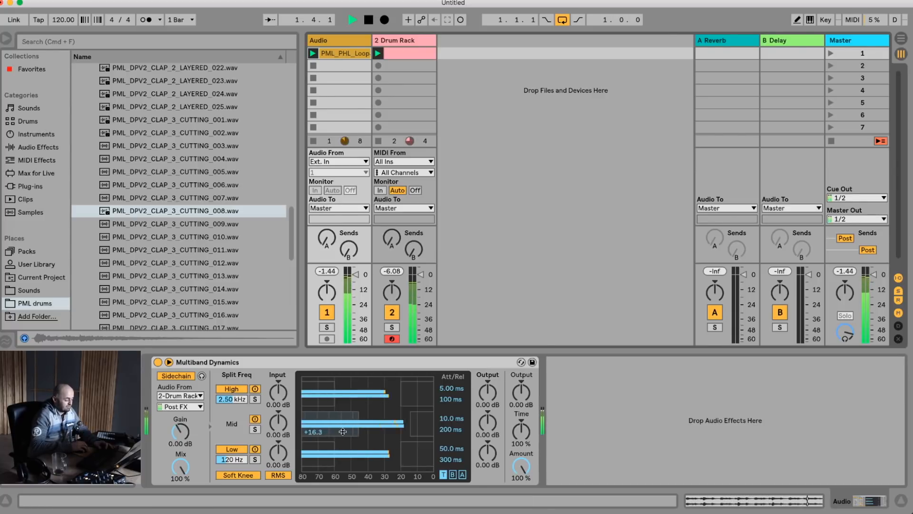
Bypass and reactivate Multiband Dynamics to compare the loop with and without it, and stop playback.
{"action": "left_click", "coordinate": [157, 362]}
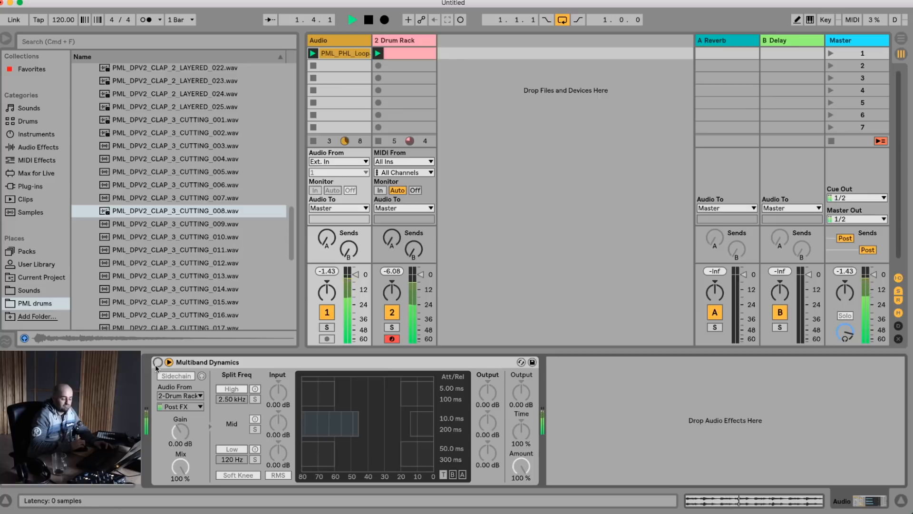
{"action": "left_click", "coordinate": [157, 362]}
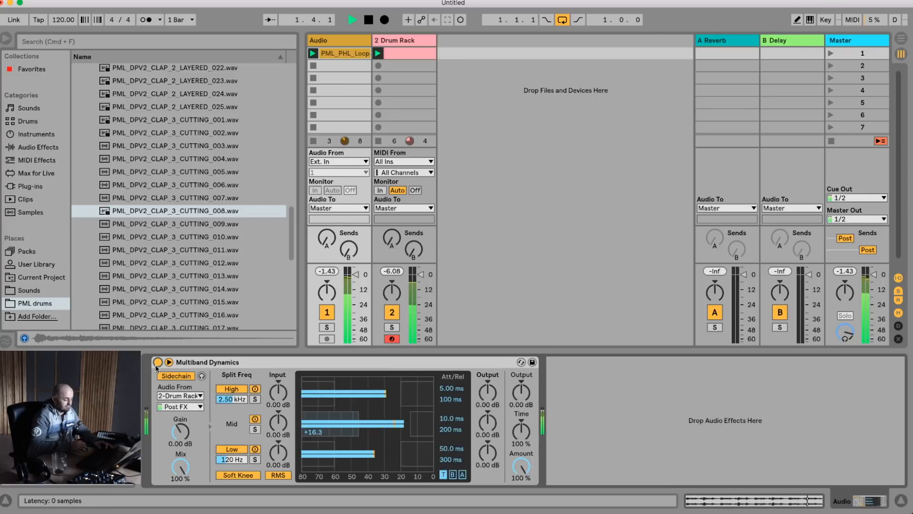
{"action": "key", "text": "space"}
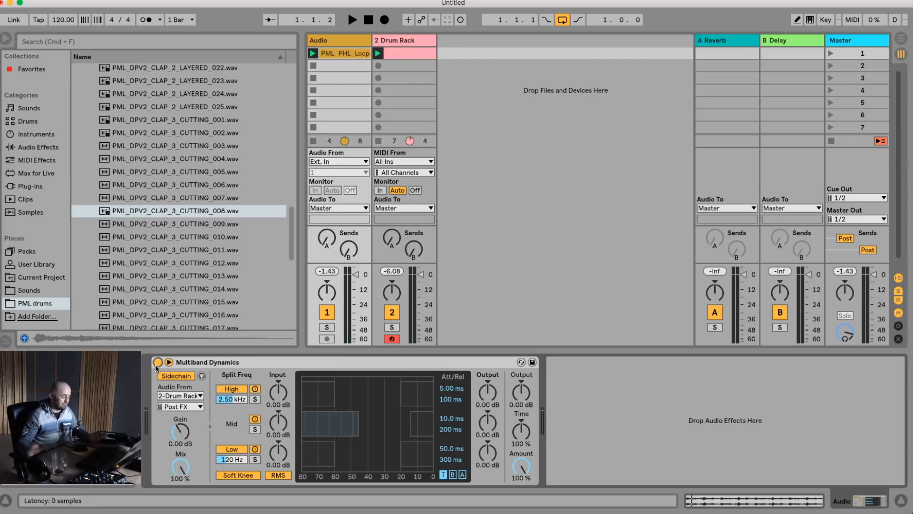
Open the recent set PML - Analogue Club TemplateCat.als without saving the untitled set, and dismiss the missing plug-in notice.
{"action": "left_click", "coordinate": [217, 365]}
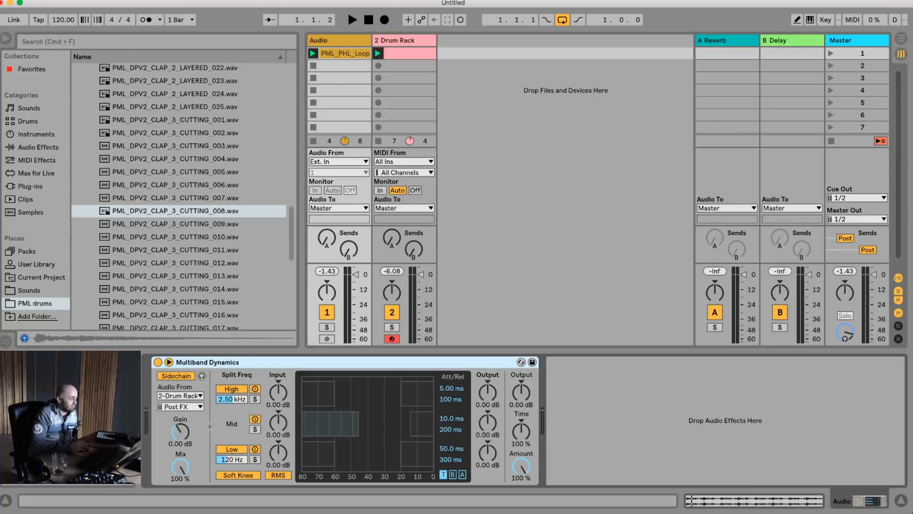
{"action": "left_click", "coordinate": [30, 1]}
{"action": "mouse_move", "coordinate": [53, 22]}
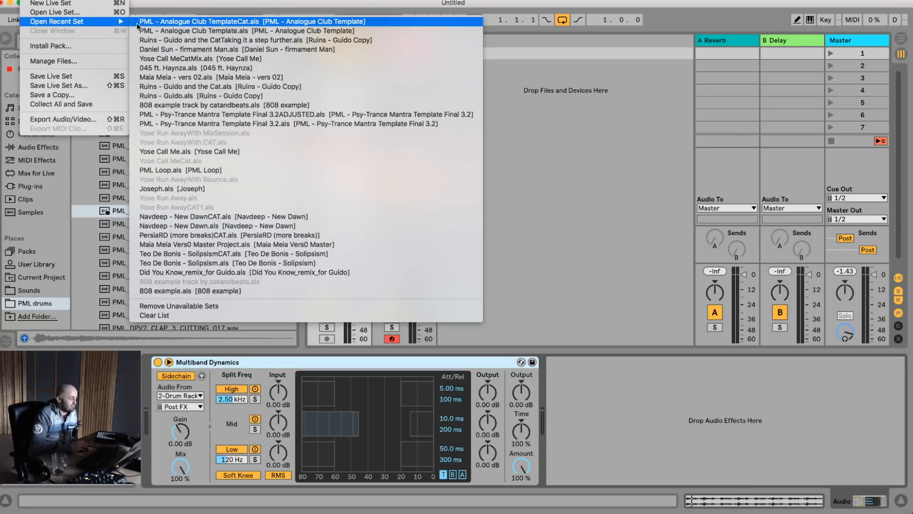
{"action": "left_click", "coordinate": [234, 22]}
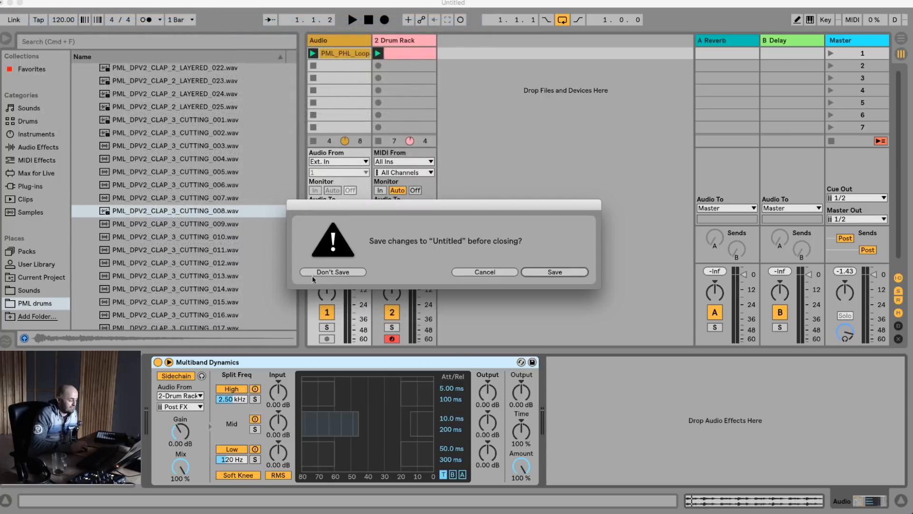
{"action": "left_click", "coordinate": [340, 274]}
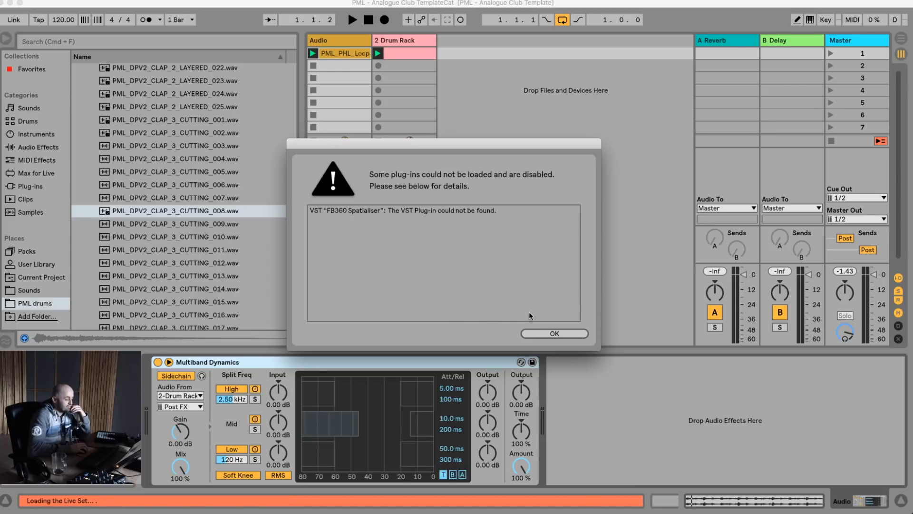
{"action": "left_click", "coordinate": [555, 331]}
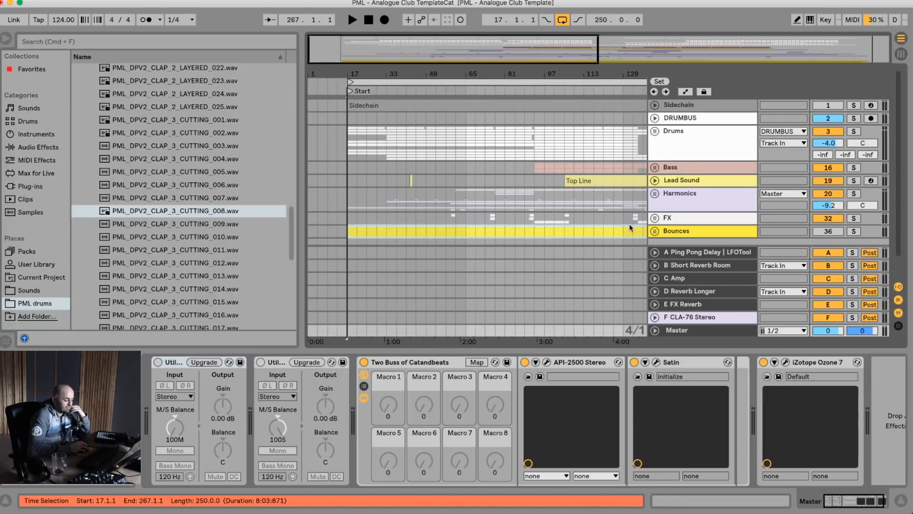
Look through the Harmonics group's tracks, inspect the Synth on 8ths track's devices and mixer settings, and fold the group.
{"action": "left_click", "coordinate": [655, 194]}
{"action": "scroll", "coordinate": [725, 170], "scroll_direction": "down", "scroll_amount": 5}
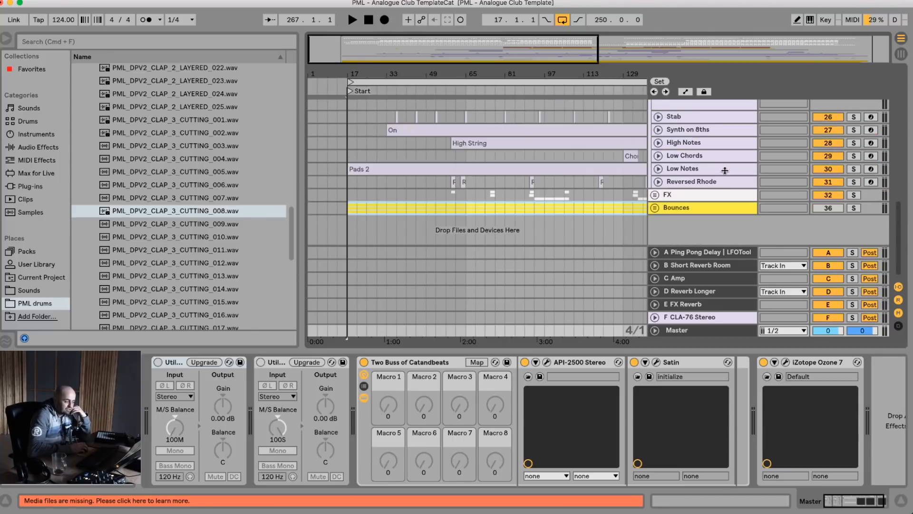
{"action": "scroll", "coordinate": [698, 148], "scroll_direction": "up", "scroll_amount": 2}
{"action": "left_click", "coordinate": [665, 156]}
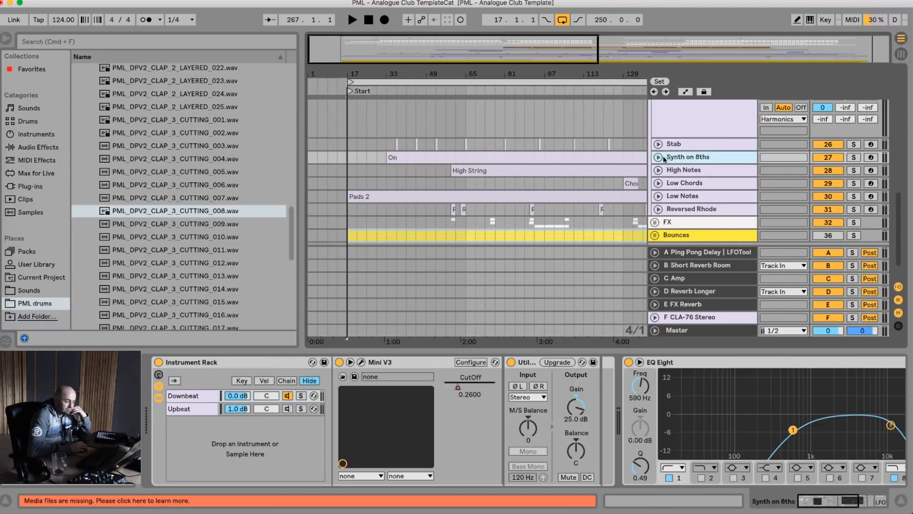
{"action": "left_click", "coordinate": [659, 157]}
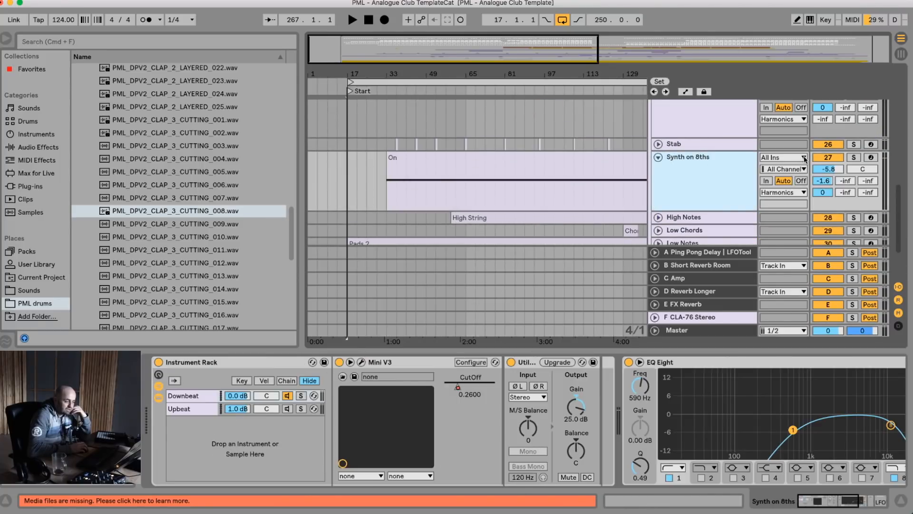
{"action": "left_click", "coordinate": [659, 157]}
{"action": "scroll", "coordinate": [504, 128], "scroll_direction": "up", "scroll_amount": 5}
{"action": "scroll", "coordinate": [713, 138], "scroll_direction": "up", "scroll_amount": 15}
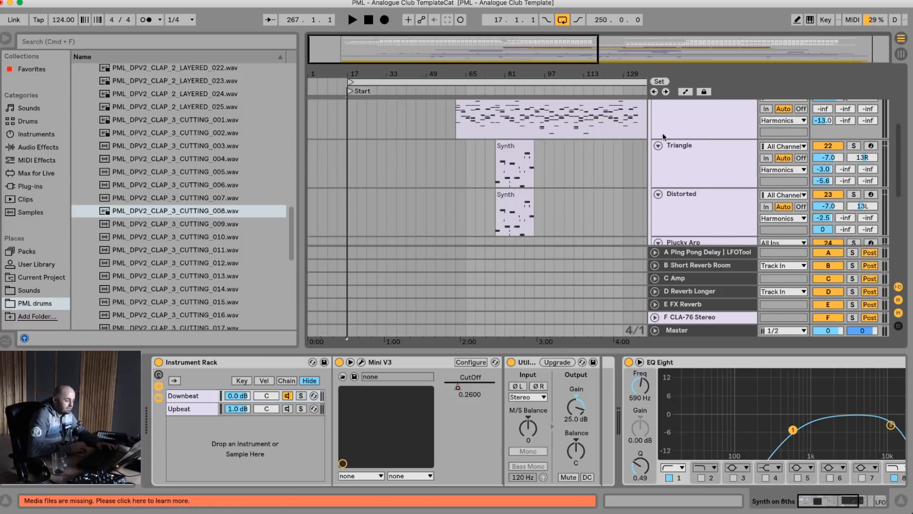
{"action": "left_click", "coordinate": [655, 193]}
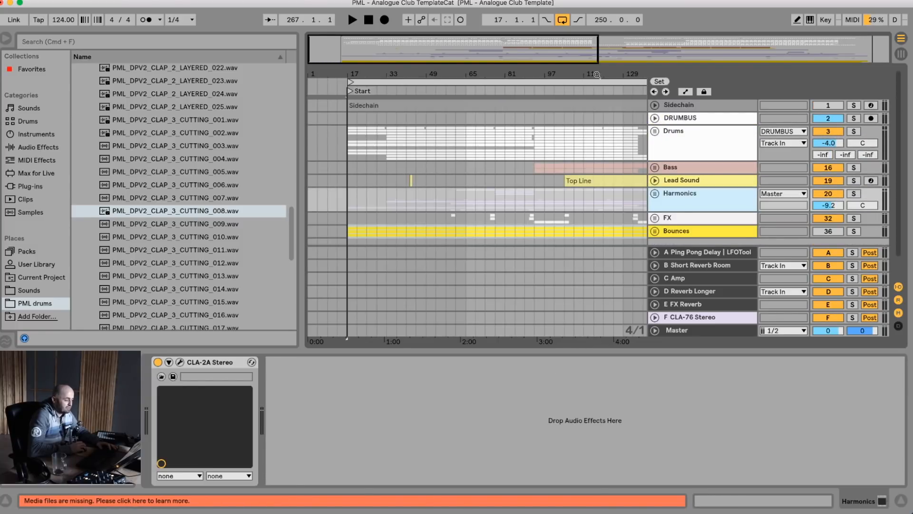
Show the full arrangement length and examine where the clips of each Harmonics group track are placed.
{"action": "left_click_drag", "start_coordinate": [598, 74], "coordinate": [598, 38]}
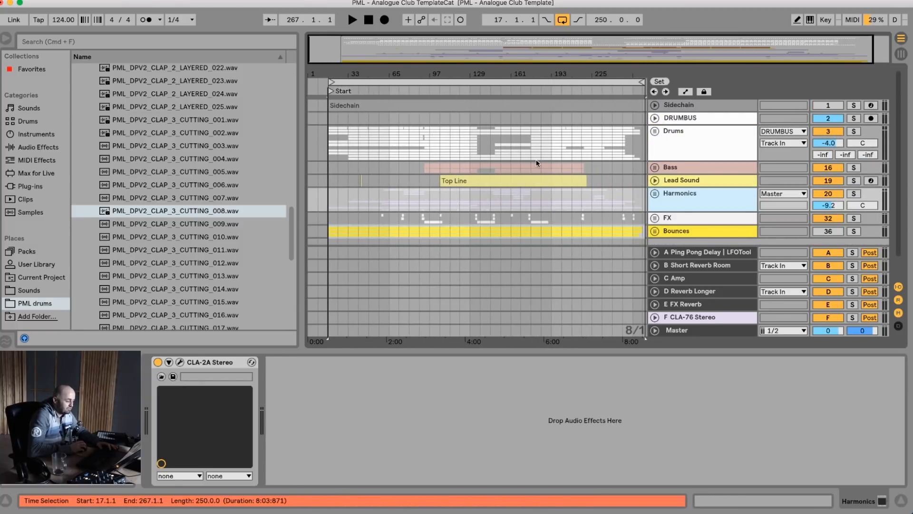
{"action": "left_click", "coordinate": [655, 193]}
{"action": "scroll", "coordinate": [598, 193], "scroll_direction": "down", "scroll_amount": 4}
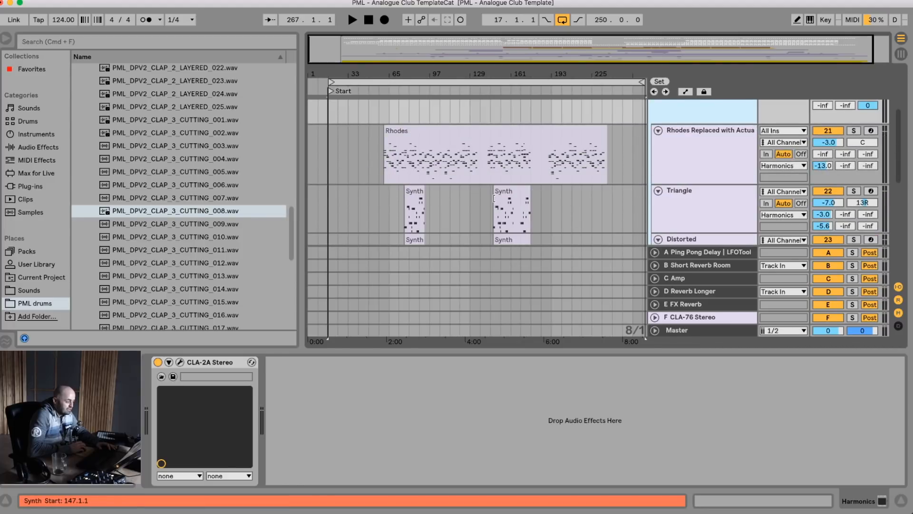
{"action": "scroll", "coordinate": [525, 161], "scroll_direction": "down", "scroll_amount": 4}
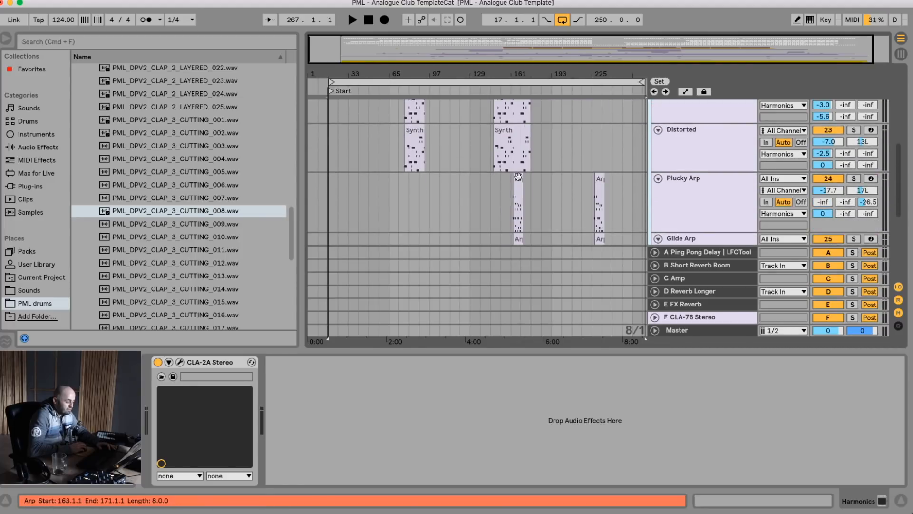
{"action": "scroll", "coordinate": [518, 190], "scroll_direction": "down", "scroll_amount": 5}
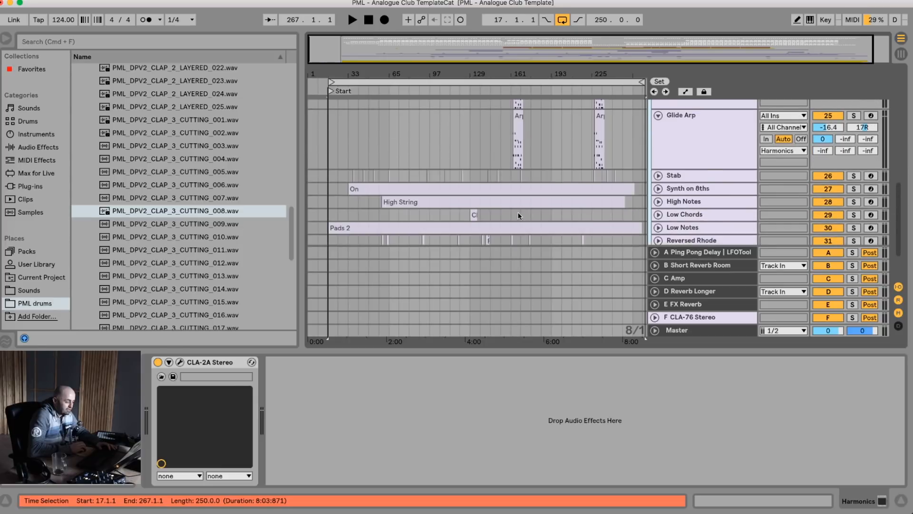
{"action": "scroll", "coordinate": [518, 214], "scroll_direction": "up", "scroll_amount": 8}
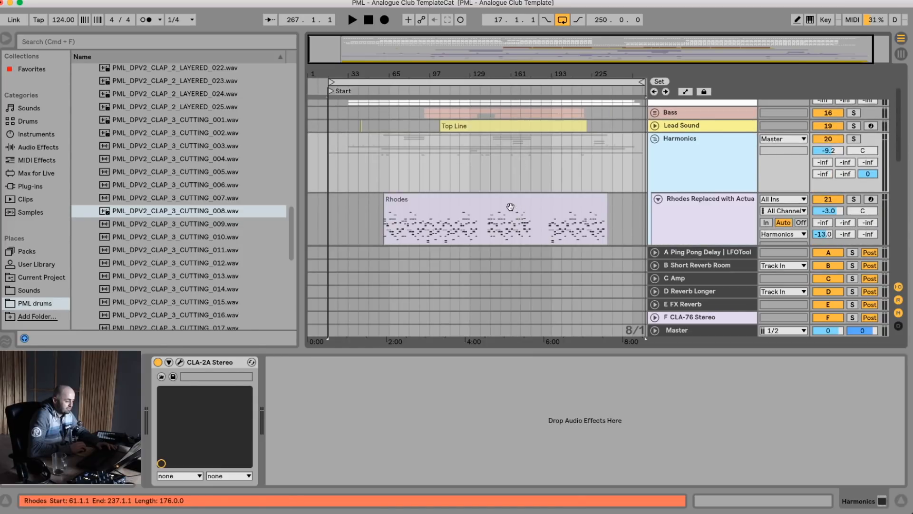
Set the arrangement loop to the 16 bars starting at bar 145 and start playback.
{"action": "left_click_drag", "start_coordinate": [490, 184], "coordinate": [510, 181]}
{"action": "key", "text": "super+l"}
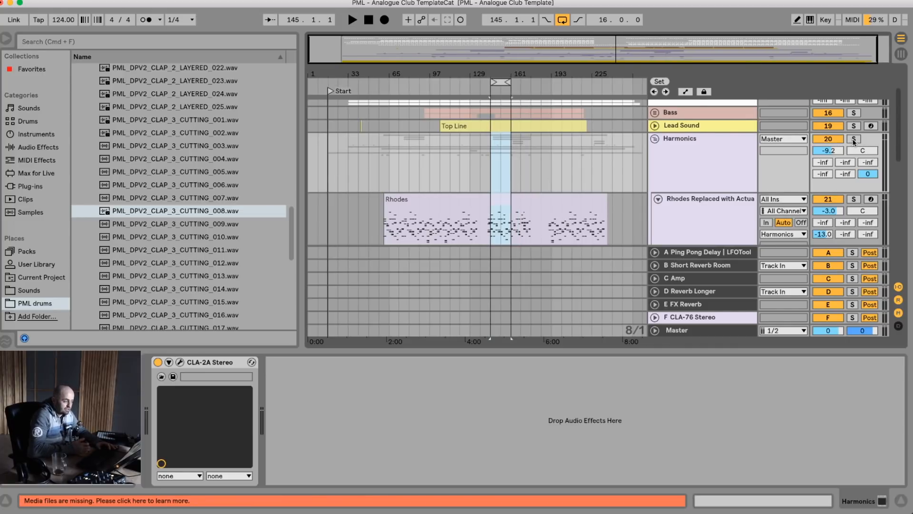
{"action": "key", "text": "space"}
Stop playback and narrow the arrangement loop to 8 bars starting at bar 149.
{"action": "left_click_drag", "start_coordinate": [501, 72], "coordinate": [501, 91]}
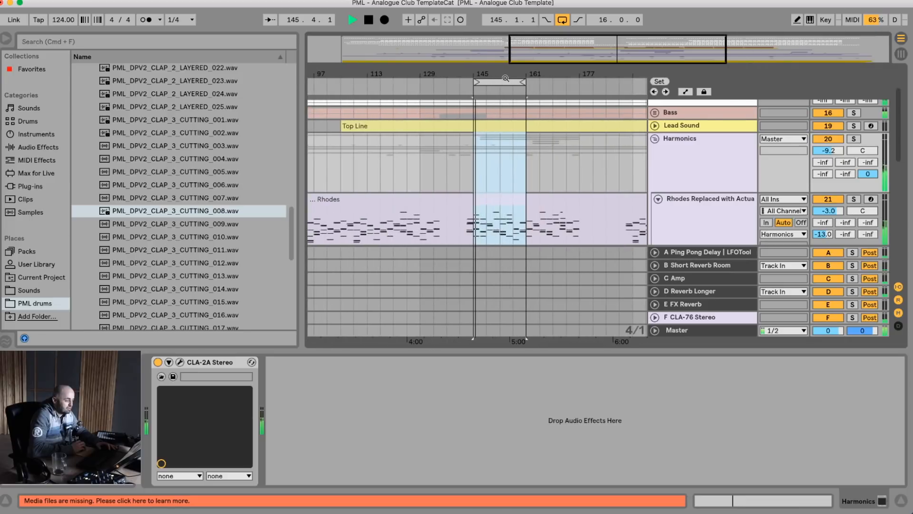
{"action": "key", "text": "space"}
{"action": "left_click", "coordinate": [508, 82]}
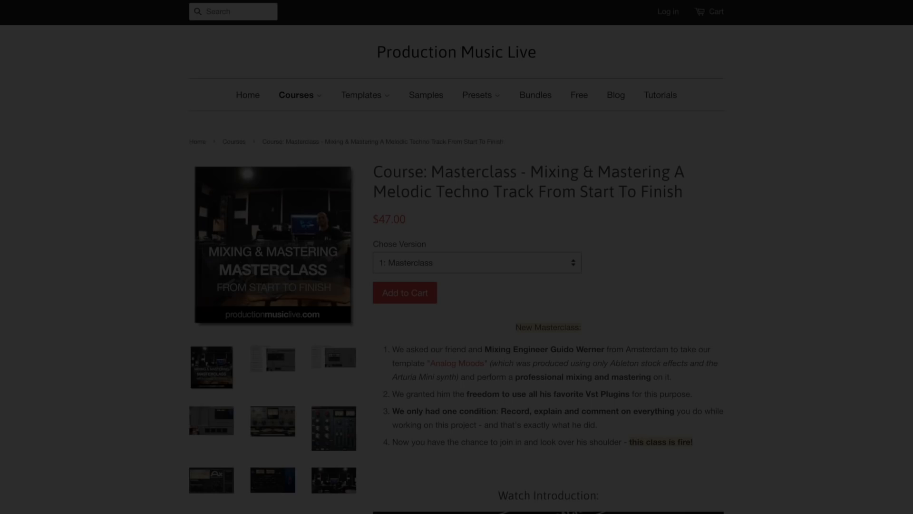
Read through the mixing and mastering masterclass page on the Production Music Live website, down to the class curriculum.
{"action": "scroll", "coordinate": [456, 257], "scroll_direction": "down", "scroll_amount": 5}
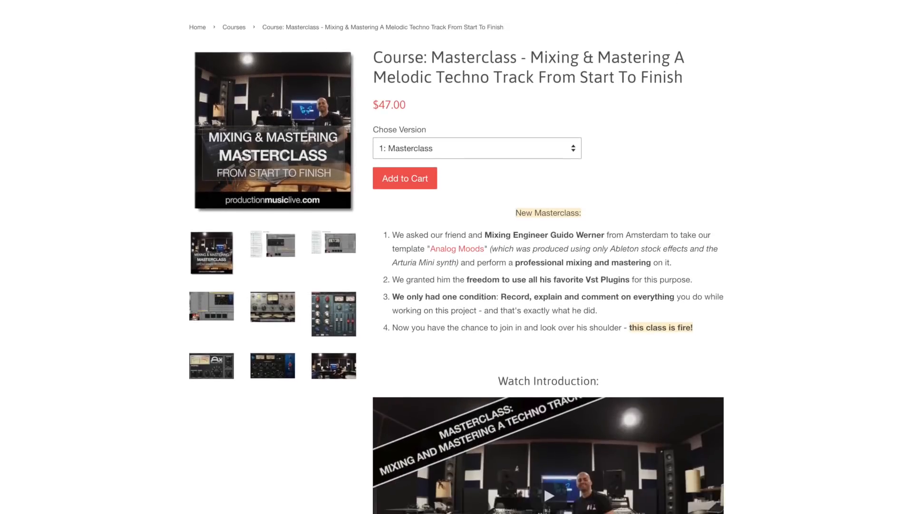
{"action": "scroll", "coordinate": [457, 257], "scroll_direction": "down", "scroll_amount": 5}
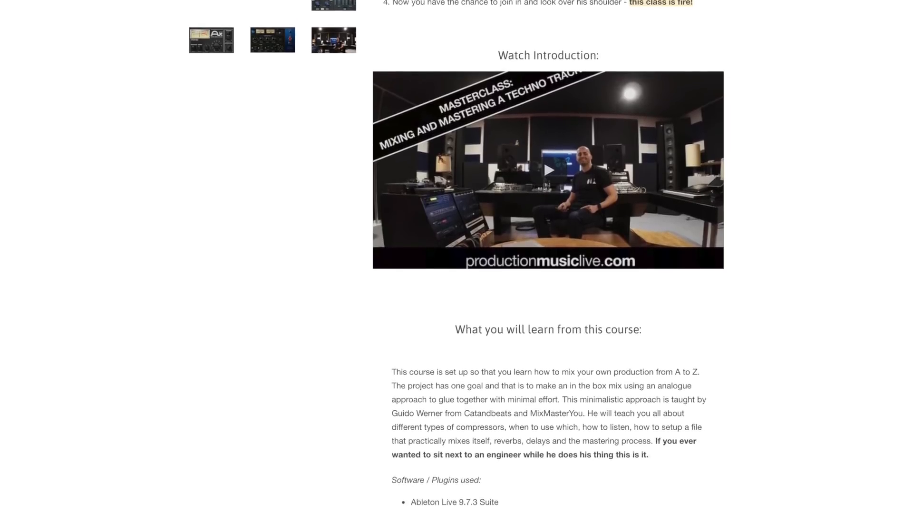
{"action": "scroll", "coordinate": [457, 257], "scroll_direction": "down", "scroll_amount": 5}
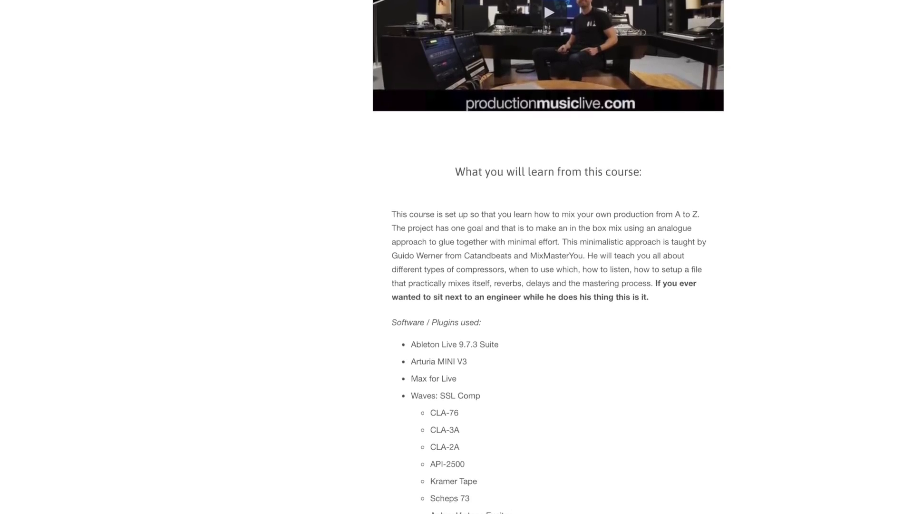
{"action": "scroll", "coordinate": [457, 257], "scroll_direction": "down", "scroll_amount": 14}
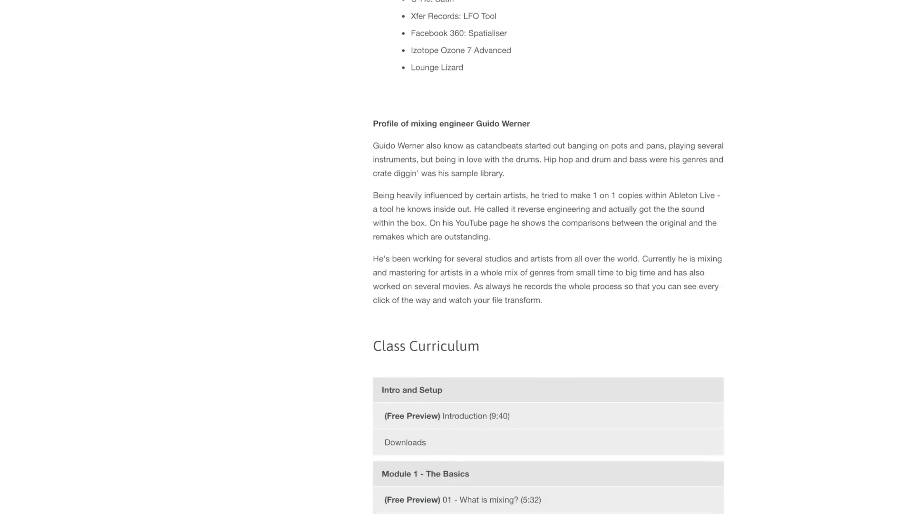
{"action": "scroll", "coordinate": [457, 256], "scroll_direction": "down", "scroll_amount": 10}
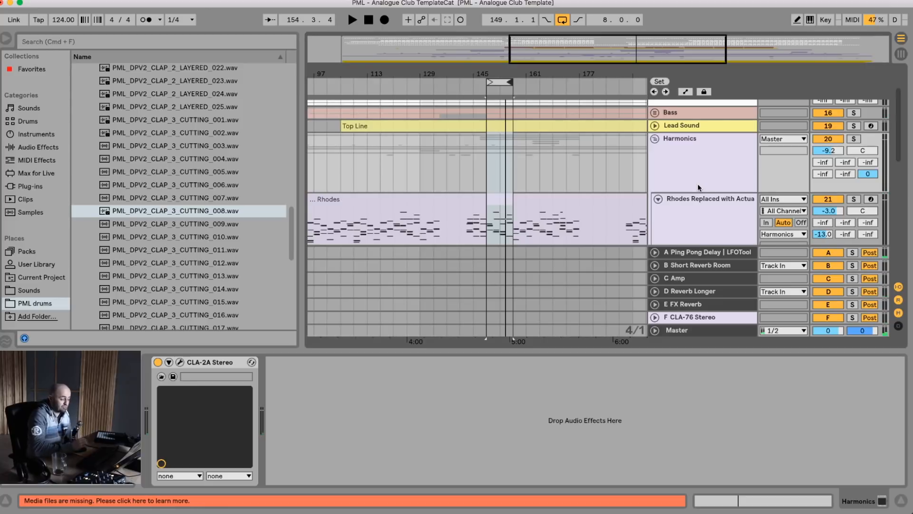
Show the Rhodes track's devices, widen the arrangement area, and select filters 2, 3, 5 and 6 in its EQ Eight.
{"action": "left_click", "coordinate": [687, 197]}
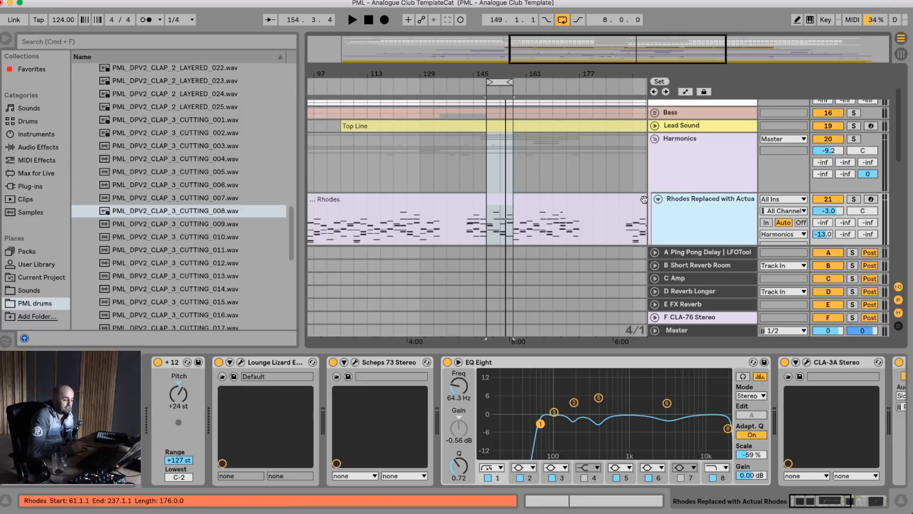
{"action": "mouse_move", "coordinate": [648, 203]}
{"action": "left_mouse_down"}
{"action": "mouse_move", "coordinate": [627, 205]}
{"action": "mouse_move", "coordinate": [660, 205]}
{"action": "left_mouse_up"}
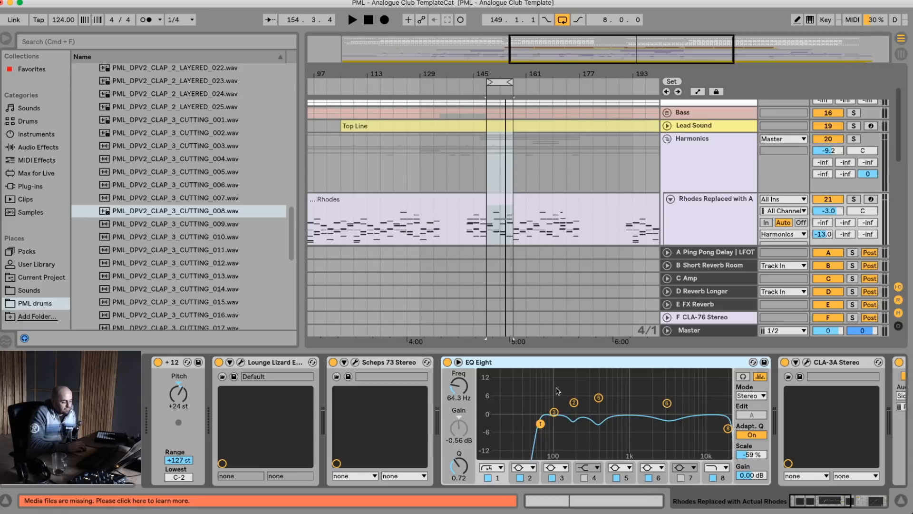
{"action": "left_click_drag", "start_coordinate": [554, 388], "coordinate": [706, 440]}
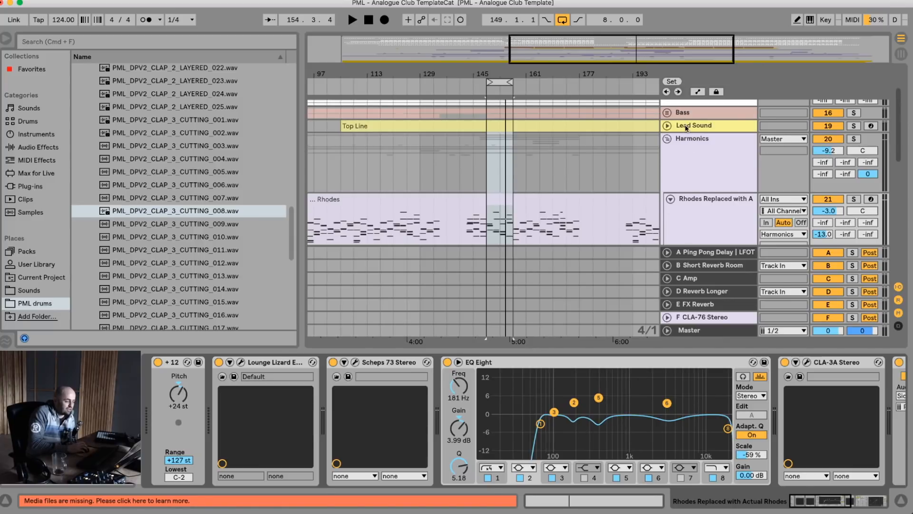
Look through the tracks in the Harmonics group, showing the devices of Low Notes and returning to those of the Rhodes track.
{"action": "scroll", "coordinate": [703, 188], "scroll_direction": "down", "scroll_amount": 10}
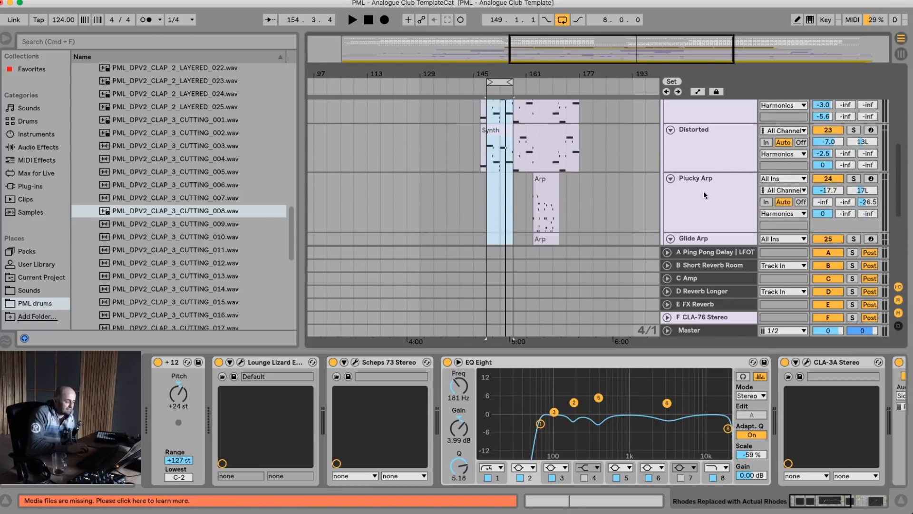
{"action": "scroll", "coordinate": [703, 190], "scroll_direction": "down", "scroll_amount": 3}
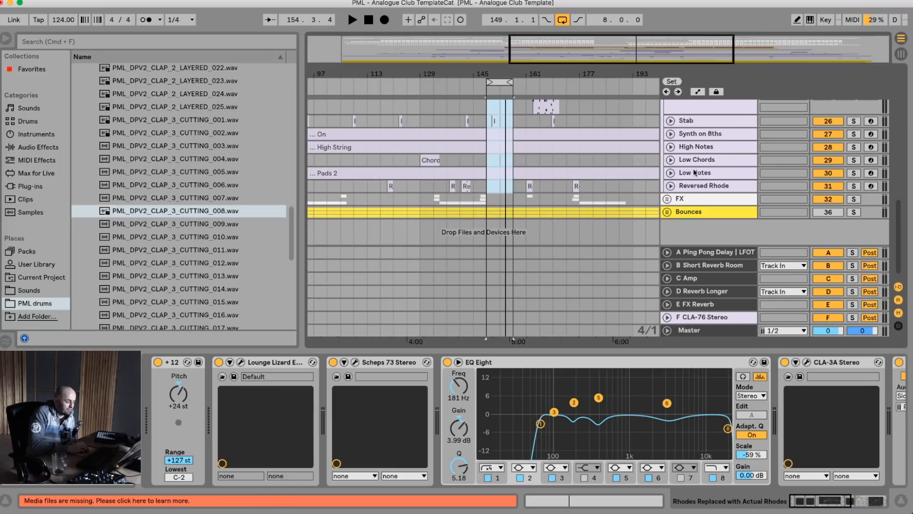
{"action": "left_click", "coordinate": [697, 175]}
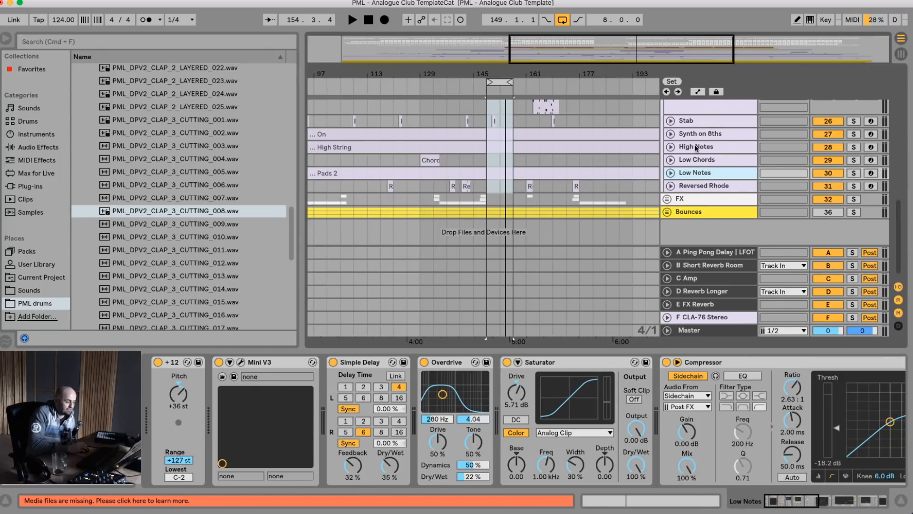
{"action": "scroll", "coordinate": [697, 162], "scroll_direction": "up", "scroll_amount": 10}
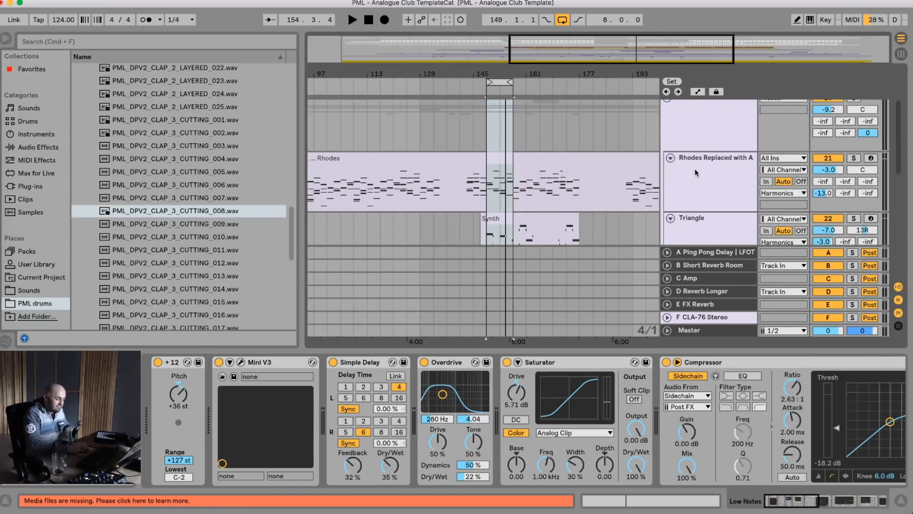
{"action": "scroll", "coordinate": [695, 171], "scroll_direction": "down", "scroll_amount": 2}
{"action": "left_click", "coordinate": [693, 152]}
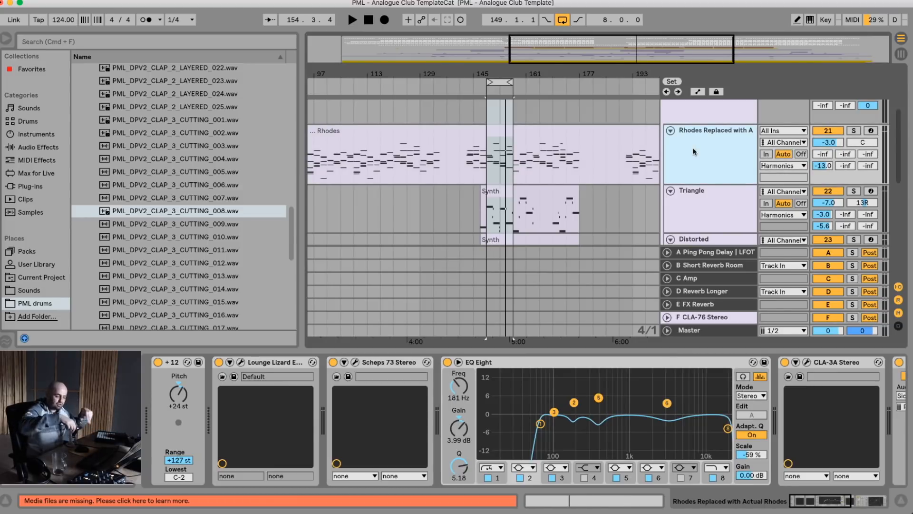
{"action": "scroll", "coordinate": [695, 149], "scroll_direction": "down", "scroll_amount": 5}
{"action": "scroll", "coordinate": [673, 156], "scroll_direction": "down", "scroll_amount": 4}
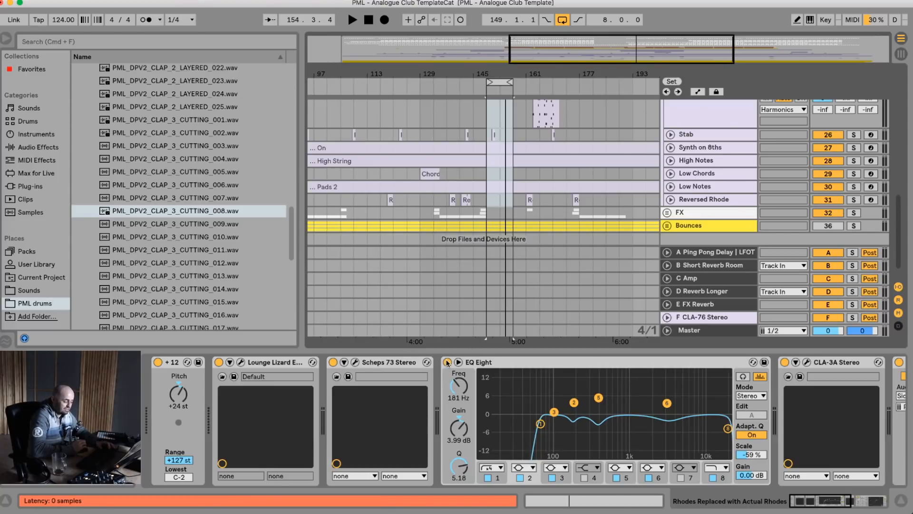
Compare the Rhodes track with its EQ Eight off and on over a 4-bar loop starting at bar 149, leaving the EQ on.
{"action": "key", "text": "space"}
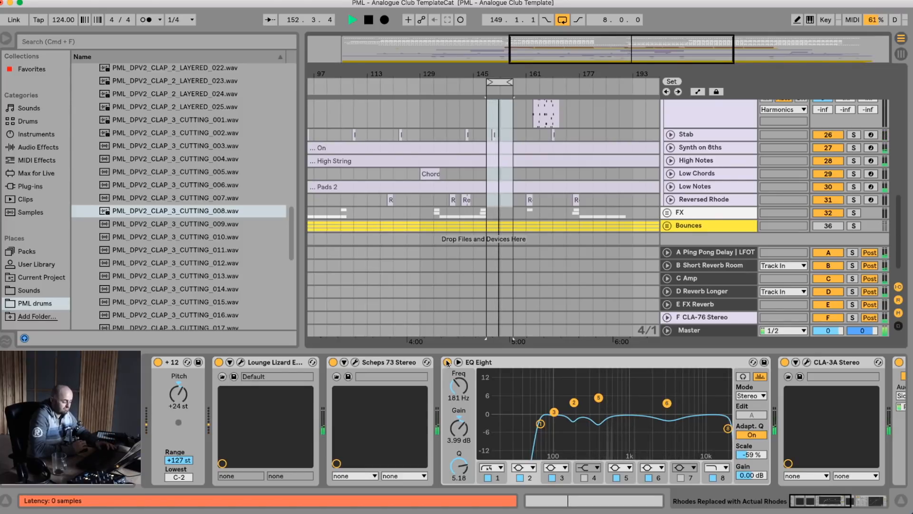
{"action": "left_click", "coordinate": [447, 362]}
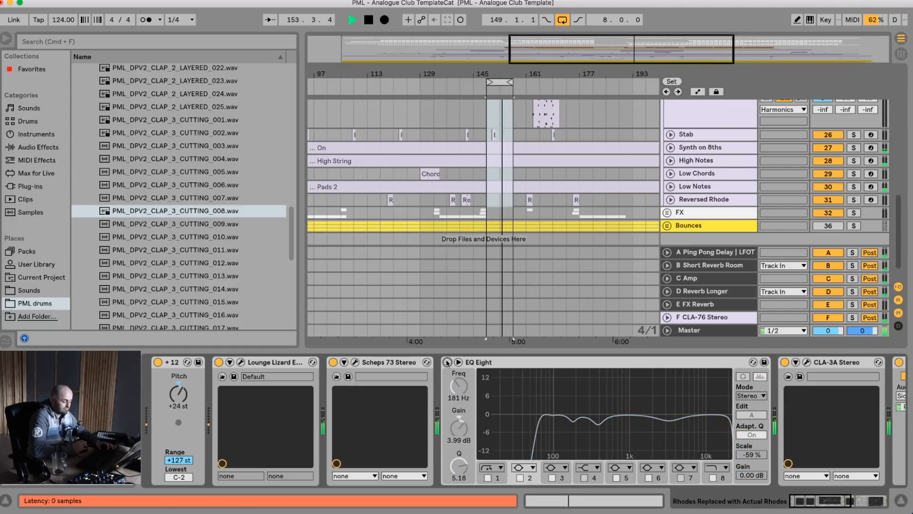
{"action": "left_click_drag", "start_coordinate": [512, 83], "coordinate": [501, 84]}
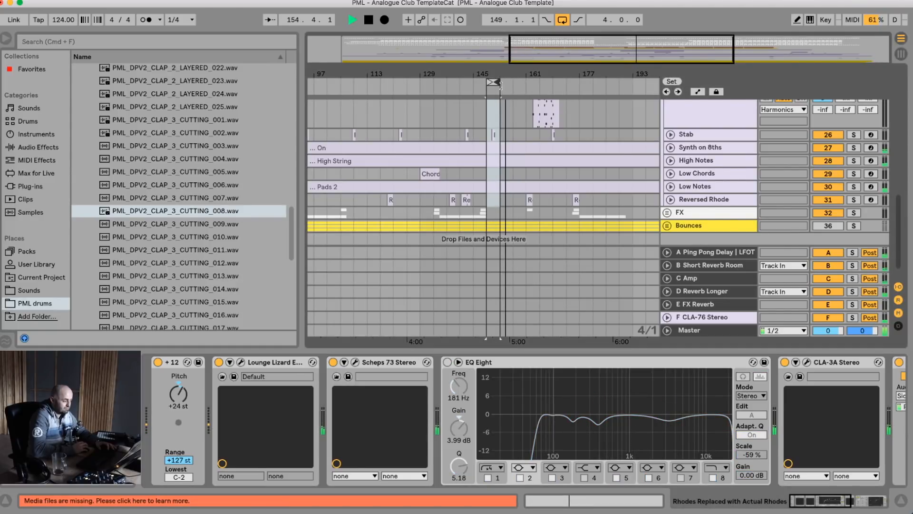
{"action": "left_click", "coordinate": [448, 362]}
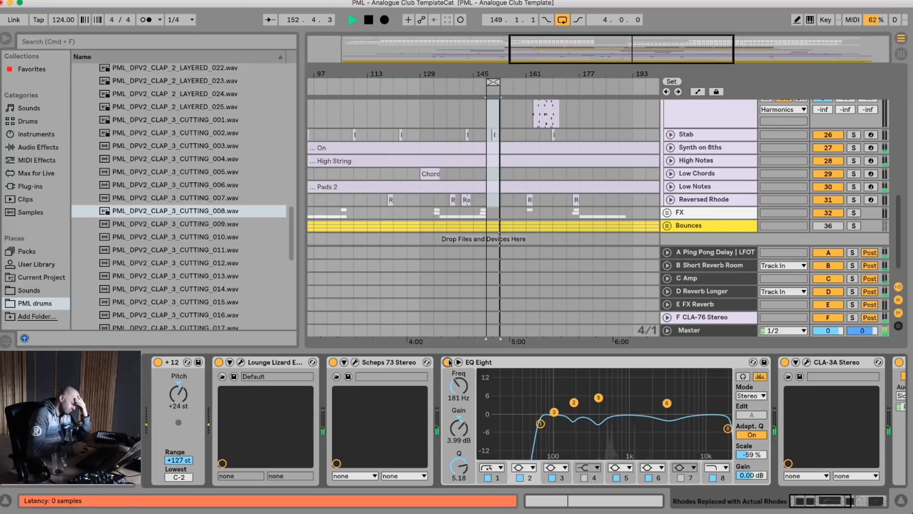
{"action": "left_click", "coordinate": [448, 362]}
{"action": "key", "text": "space"}
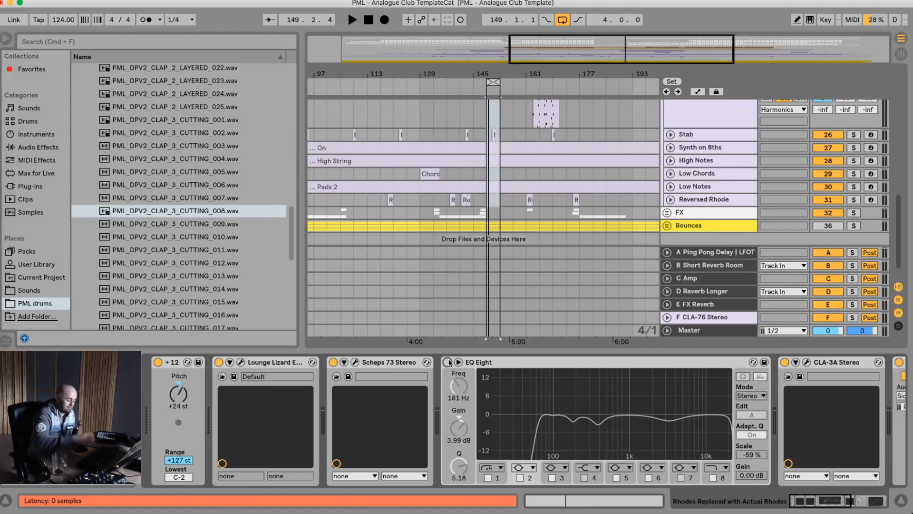
{"action": "left_click", "coordinate": [447, 362]}
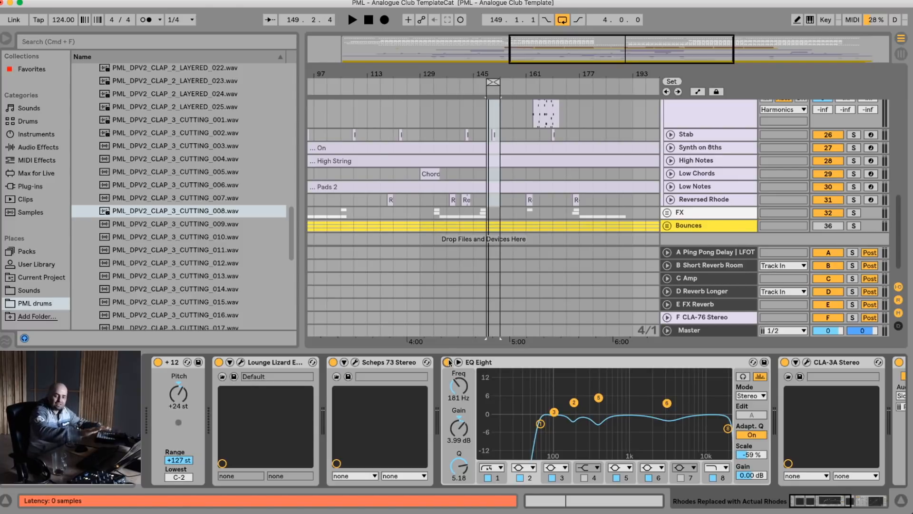
{"action": "left_click", "coordinate": [512, 362]}
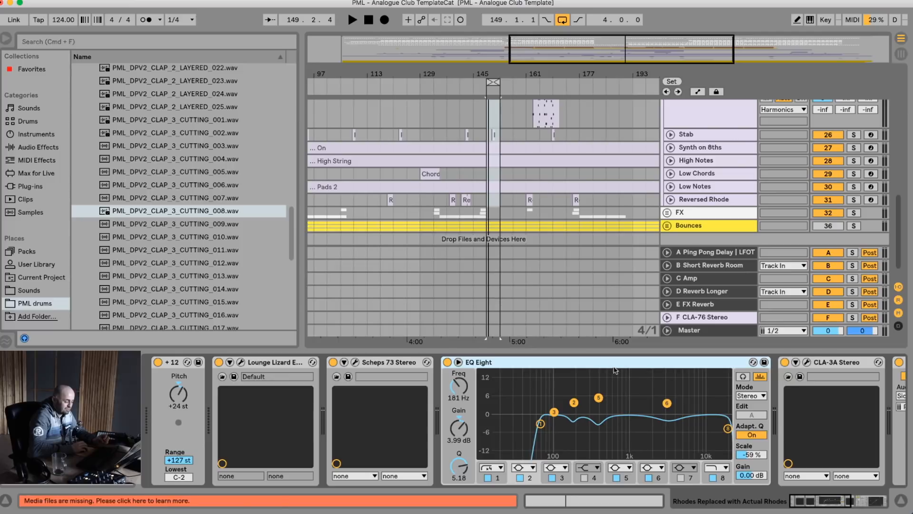
Fold the Harmonics group and extend the arrangement loop to 248 bars starting at bar 17.
{"action": "scroll", "coordinate": [650, 281], "scroll_direction": "up", "scroll_amount": 5}
{"action": "scroll", "coordinate": [668, 136], "scroll_direction": "up", "scroll_amount": 2}
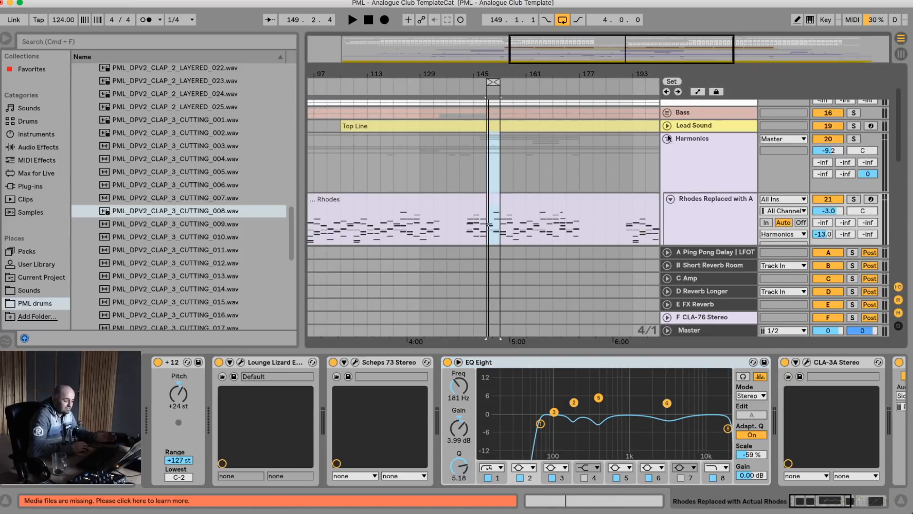
{"action": "left_click", "coordinate": [667, 137]}
{"action": "left_click_drag", "start_coordinate": [493, 70], "coordinate": [495, 35]}
{"action": "left_click_drag", "start_coordinate": [501, 83], "coordinate": [331, 117]}
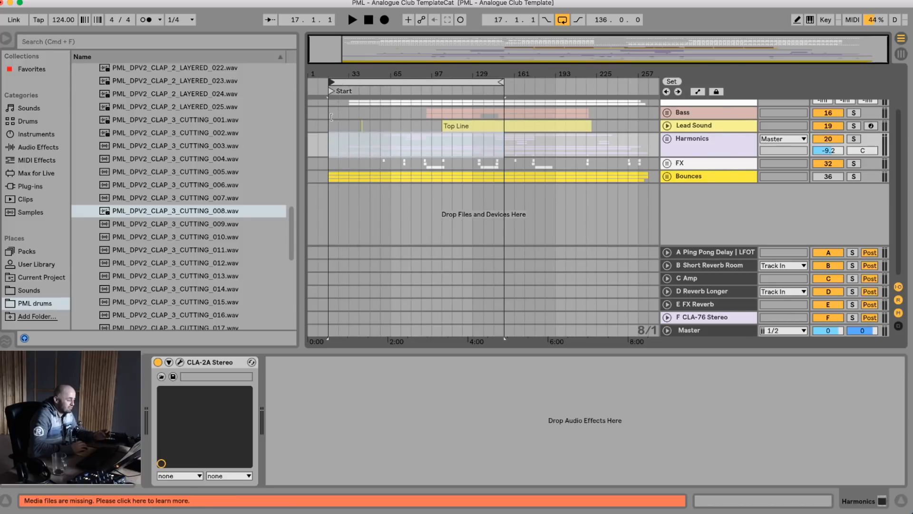
{"action": "left_click_drag", "start_coordinate": [501, 82], "coordinate": [610, 119]}
{"action": "left_click", "coordinate": [539, 201]}
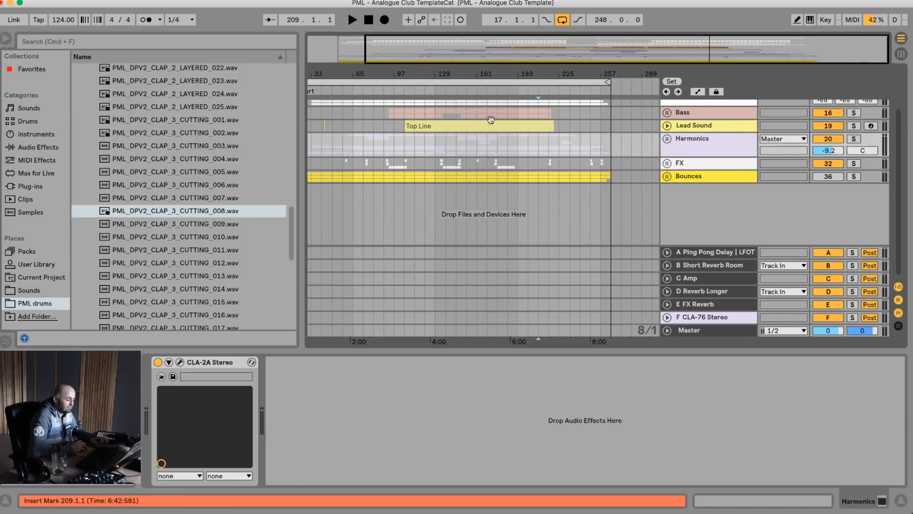
{"action": "left_click_drag", "start_coordinate": [500, 73], "coordinate": [516, 47]}
Collapse the 03_CLAP and Deep Premium Vol. 2.12 folders in the browser.
{"action": "scroll", "coordinate": [278, 136], "scroll_direction": "up", "scroll_amount": 15}
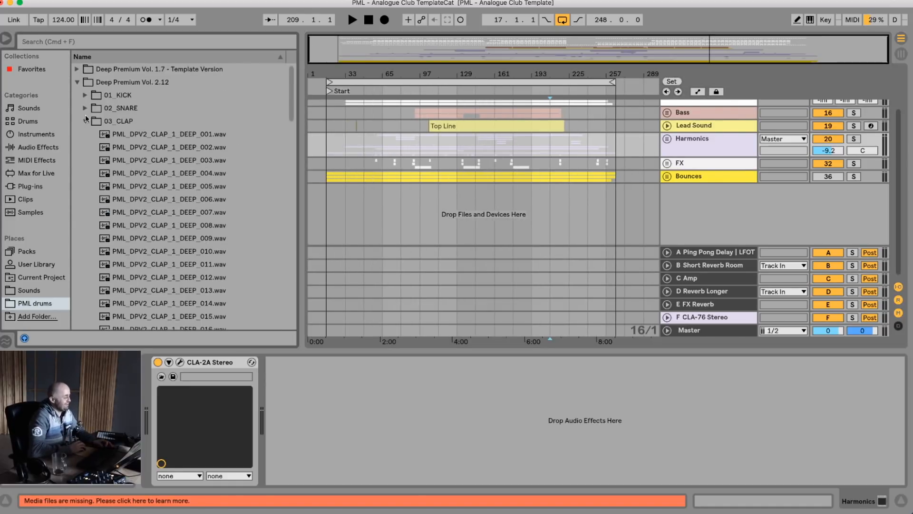
{"action": "left_click", "coordinate": [86, 121]}
{"action": "left_click", "coordinate": [77, 82]}
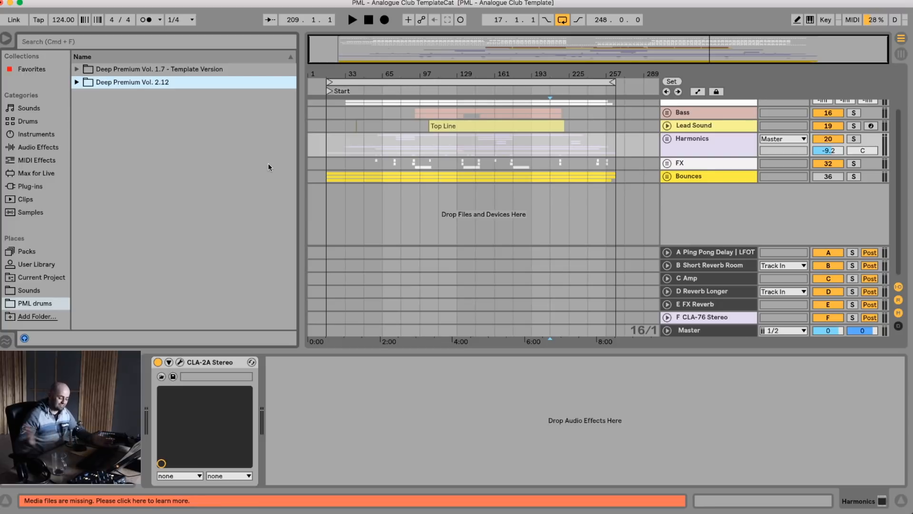